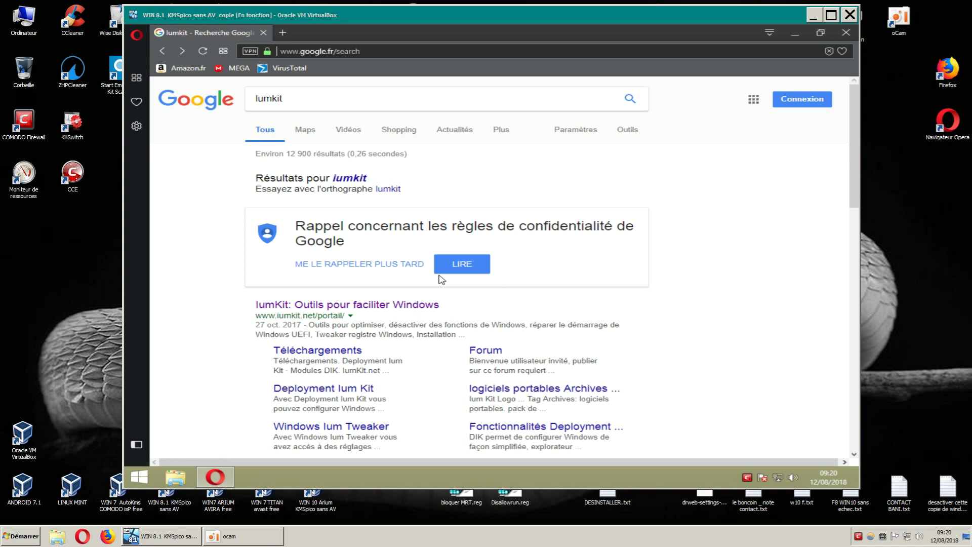
Step: Minimise the browser, view the general system information of Ce PC and close the system window
left_click(795, 34)
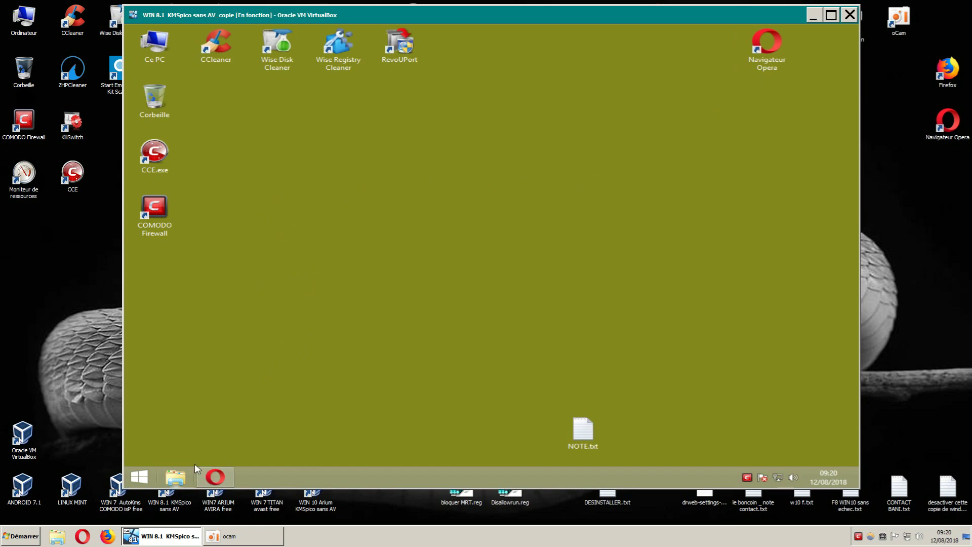
key("super")
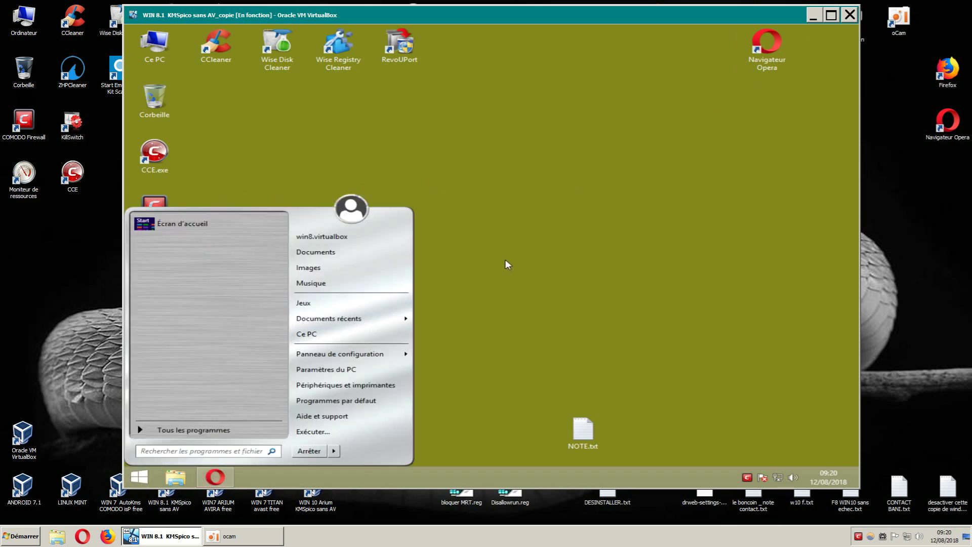
left_click(499, 270)
right_click(157, 53)
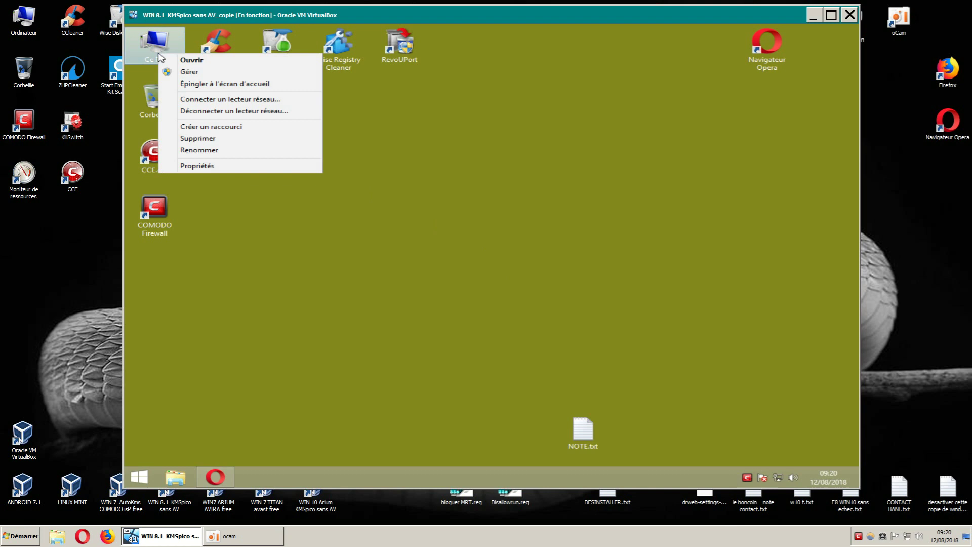
left_click(185, 167)
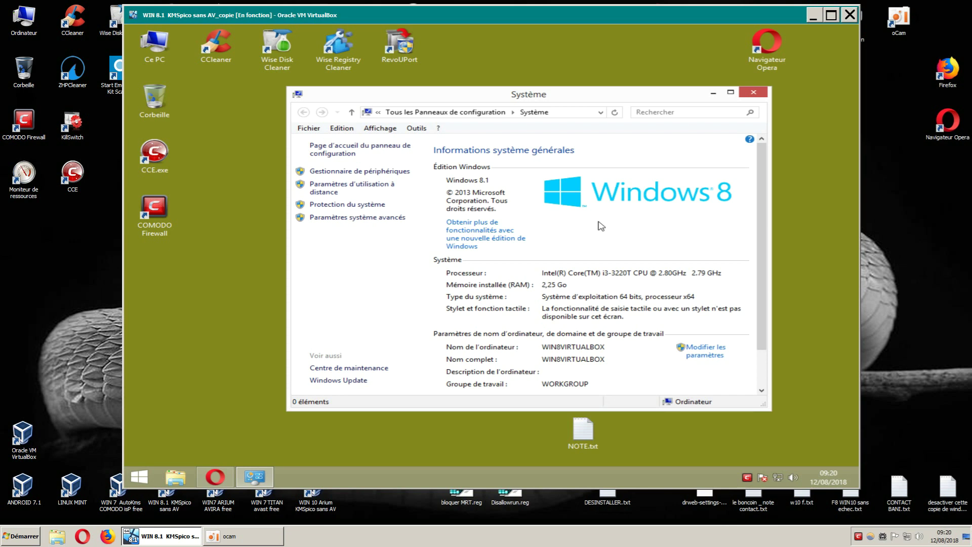
left_click(754, 94)
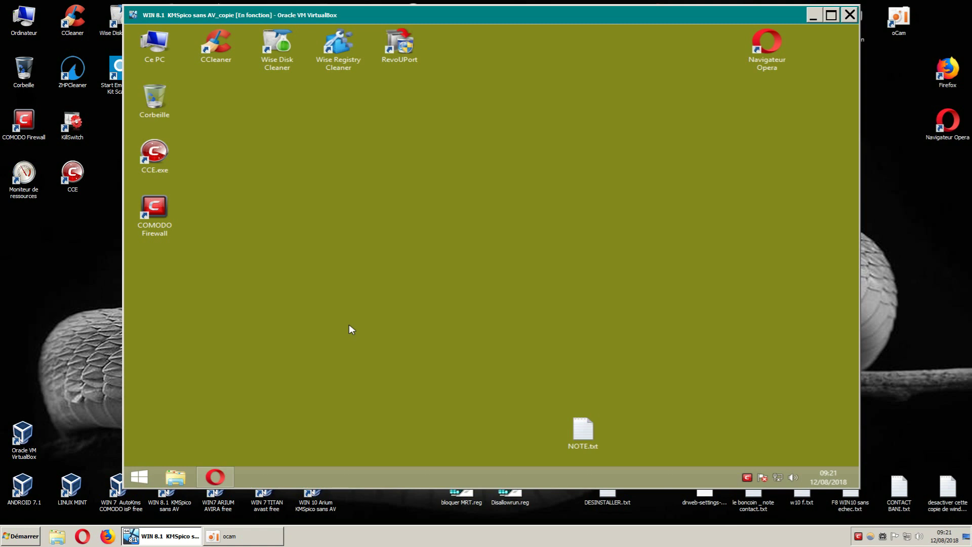
Step: Return to the Google results for iumkit and open the result "IumKit: Outils pour faciliter Windows"
left_click(215, 477)
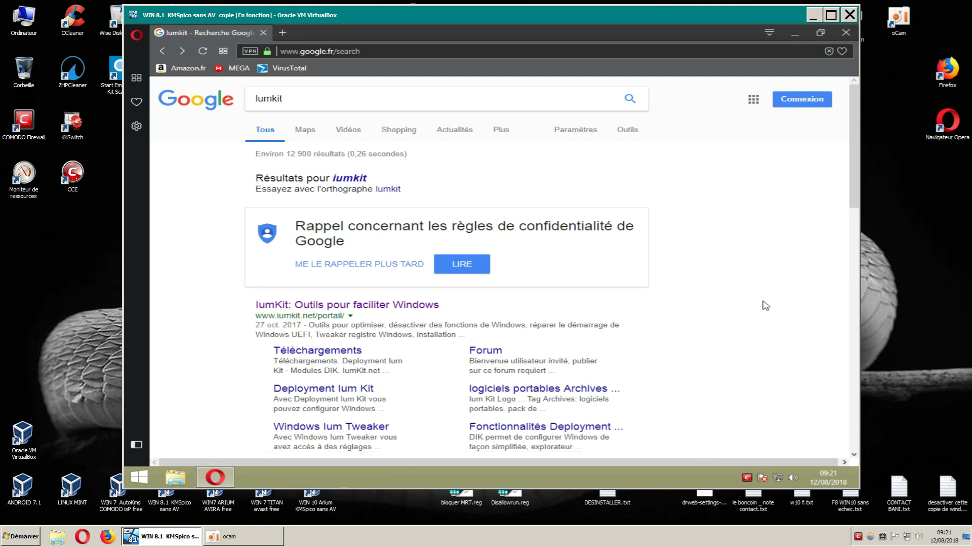
scroll(780, 301, "down", 1)
scroll(538, 259, "up", 1)
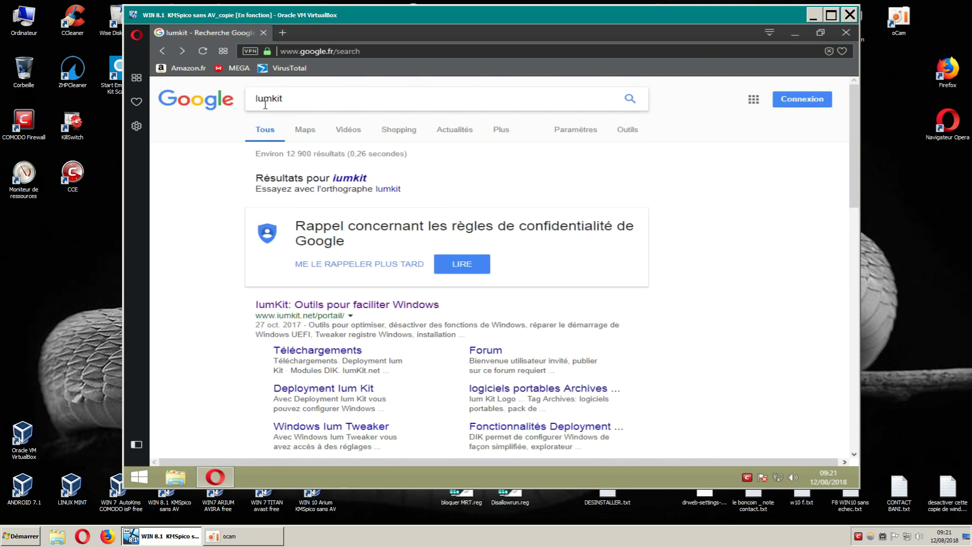
scroll(526, 353, "down", 1)
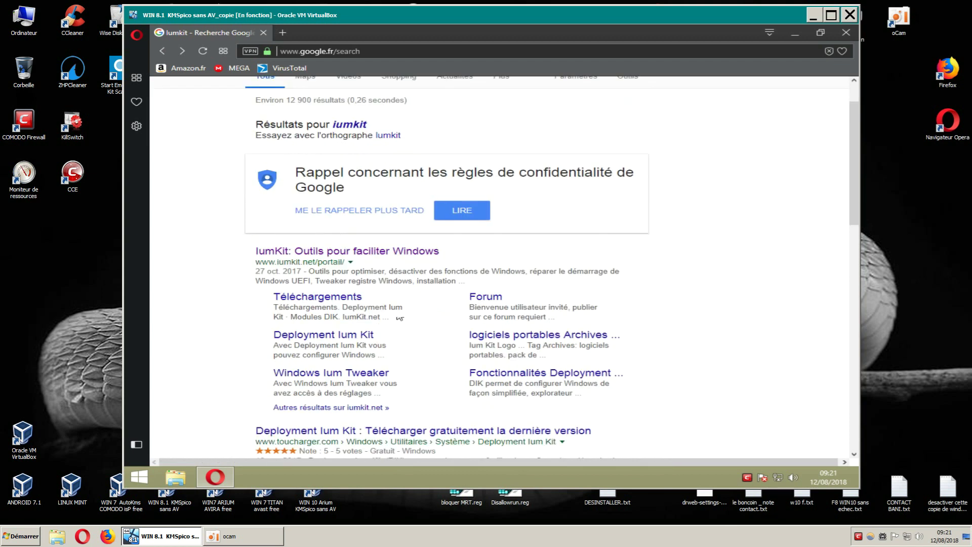
left_click(358, 255)
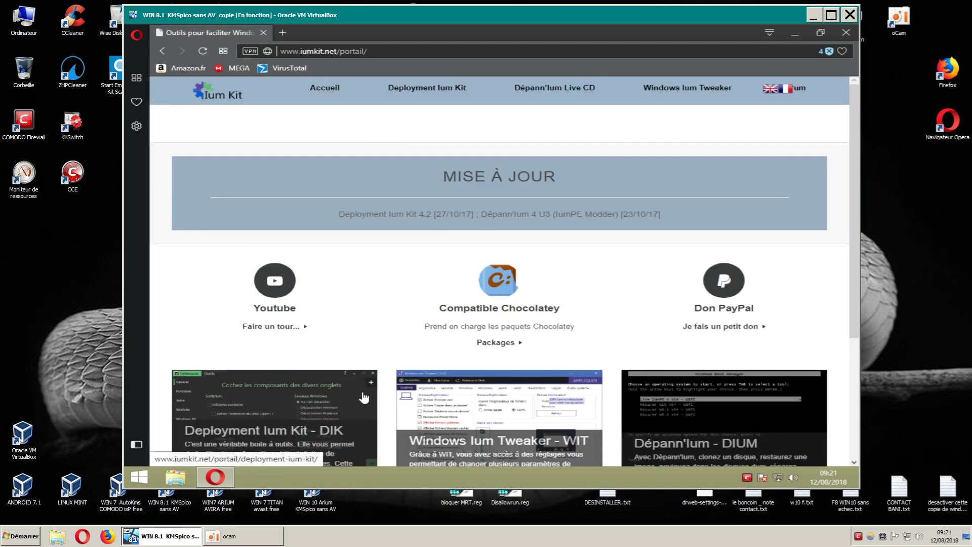
Step: Look over the Ium Kit home page and open the Télécharger Deployment Ium Kit page
scroll(364, 405, "down", 4)
scroll(398, 412, "up", 3)
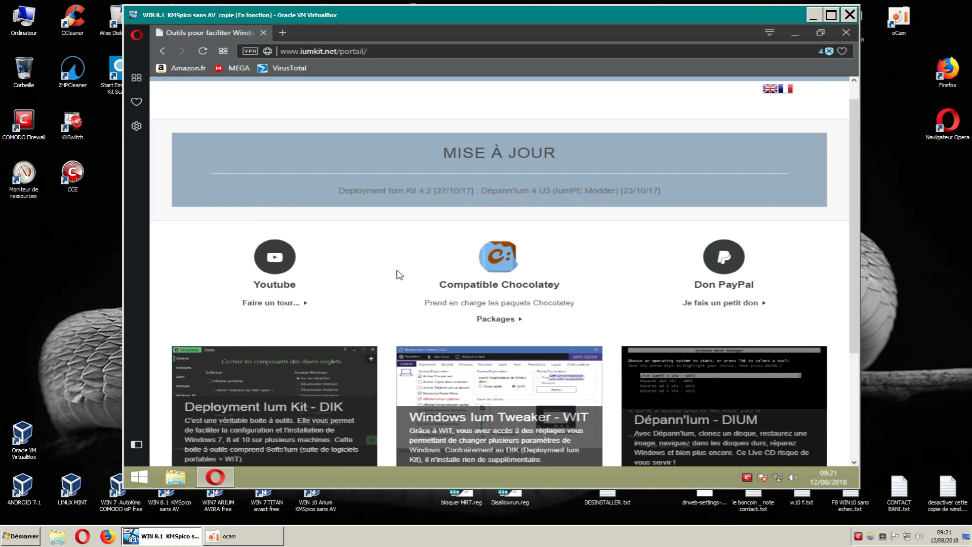
scroll(399, 274, "up", 1)
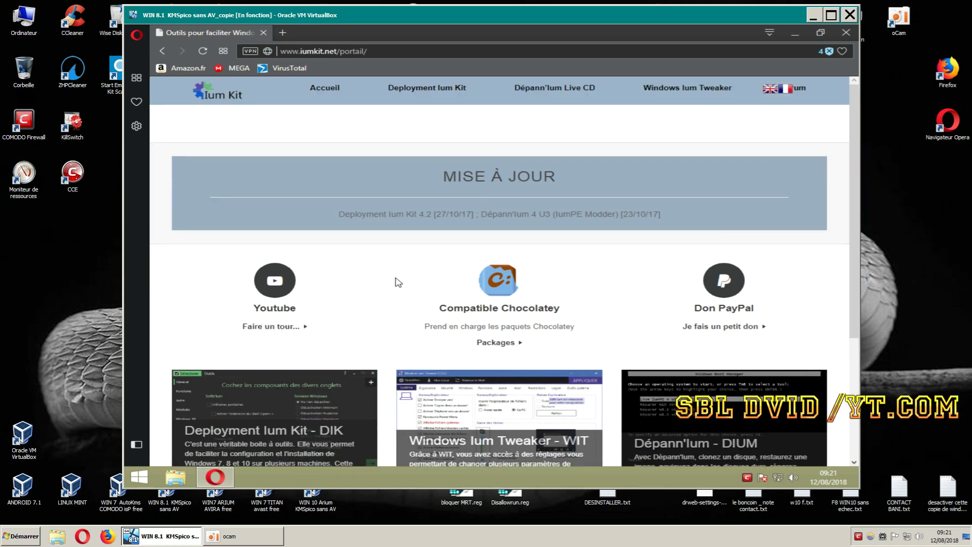
scroll(415, 415, "down", 2)
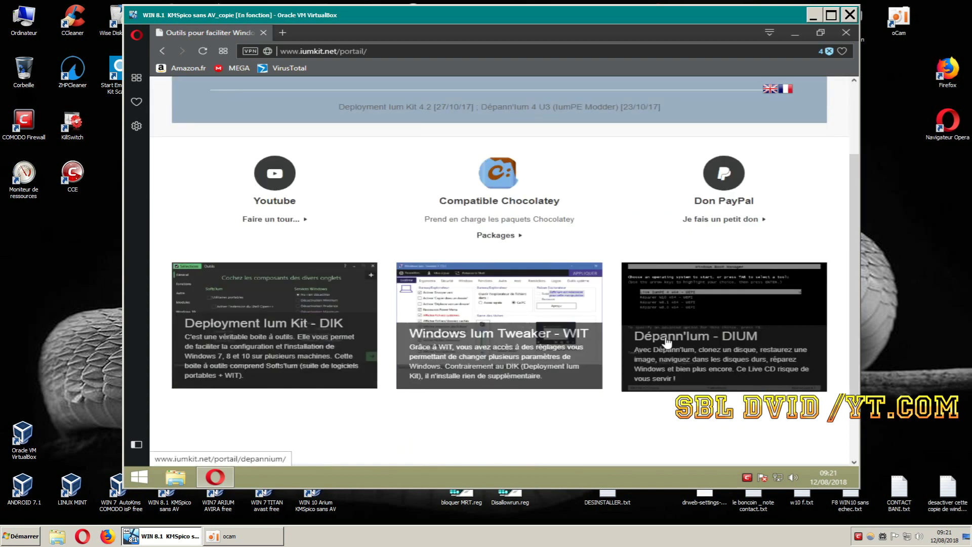
scroll(522, 293, "up", 2)
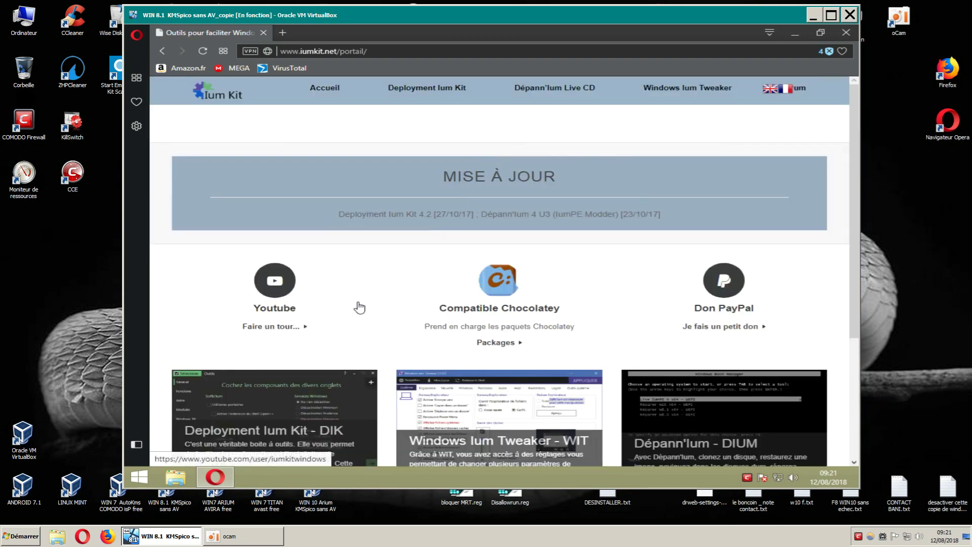
mouse_move(427, 88)
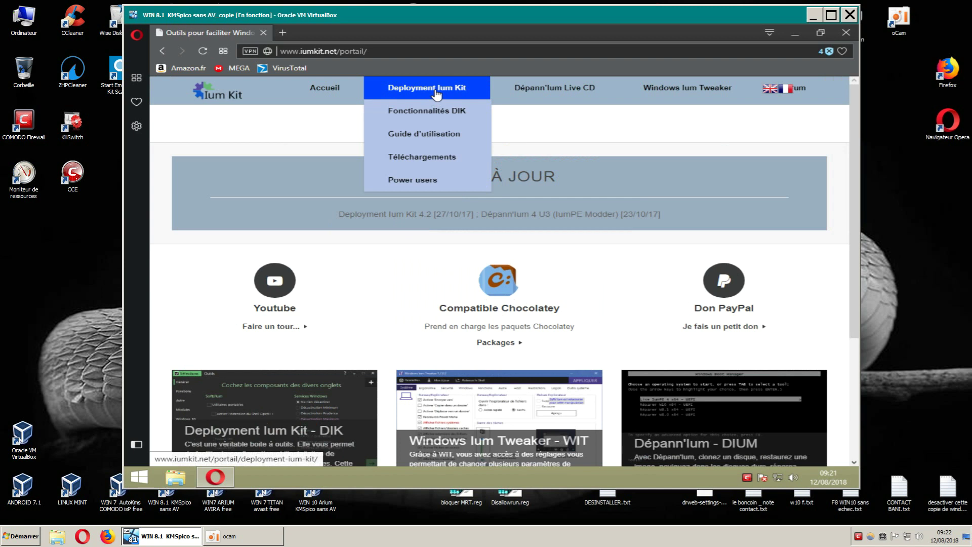
mouse_move(432, 160)
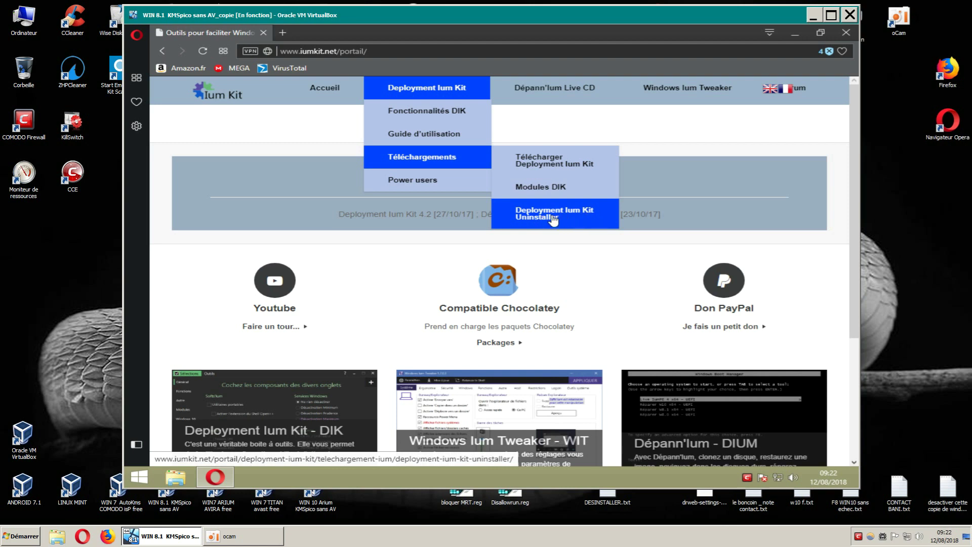
left_click(539, 170)
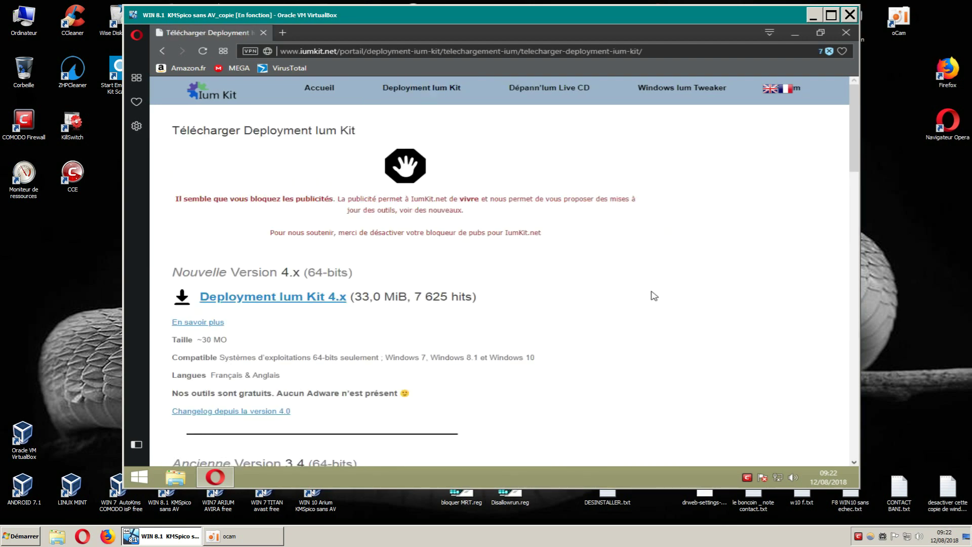
Step: Examine the download page for the available Deployment Ium Kit versions, their Windows compatibility and the changelogs
scroll(652, 289, "down", 1)
scroll(660, 257, "down", 1)
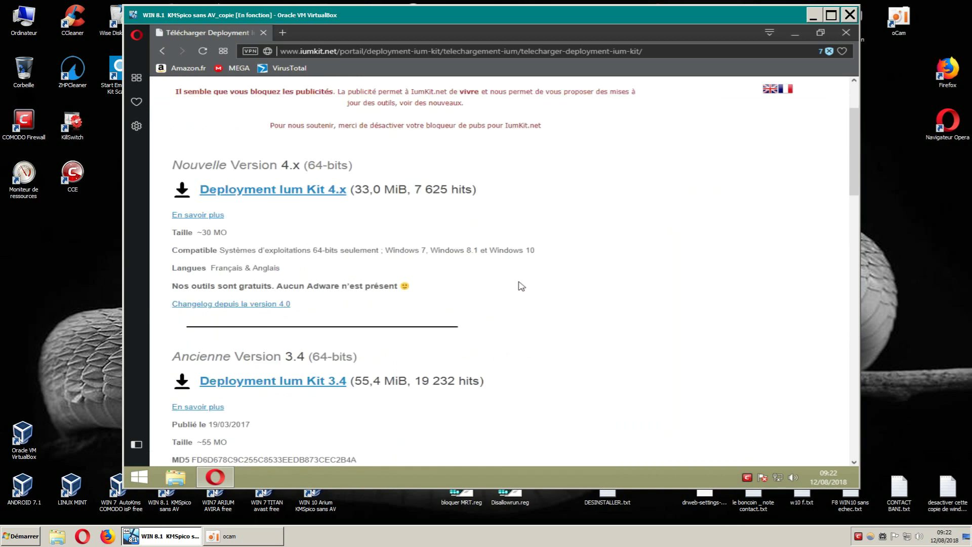
scroll(521, 286, "down", 1)
scroll(601, 321, "down", 6)
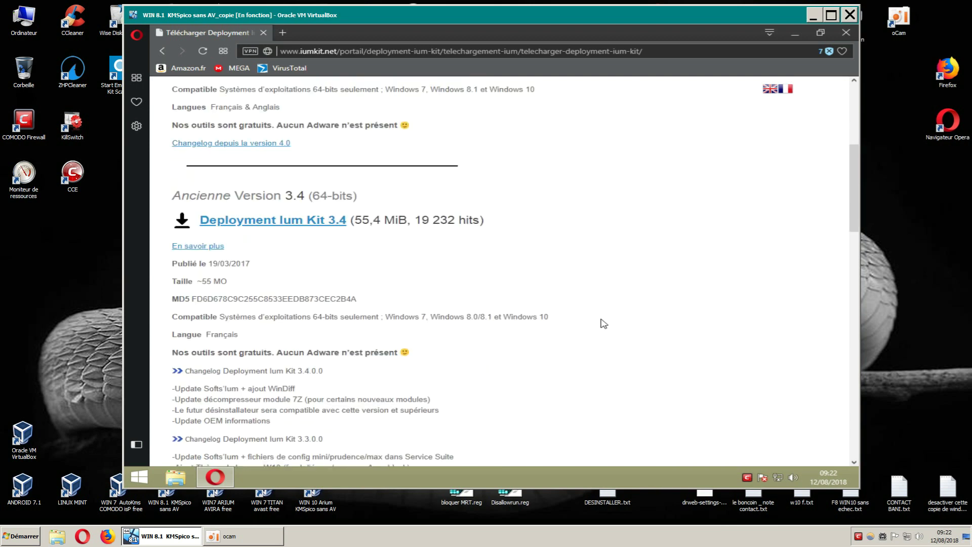
scroll(603, 322, "down", 6)
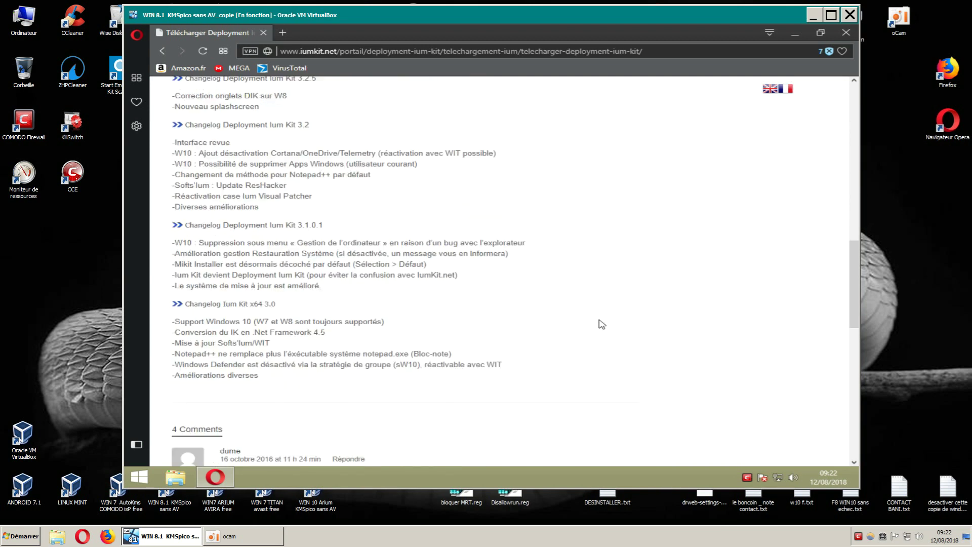
scroll(602, 324, "up", 3)
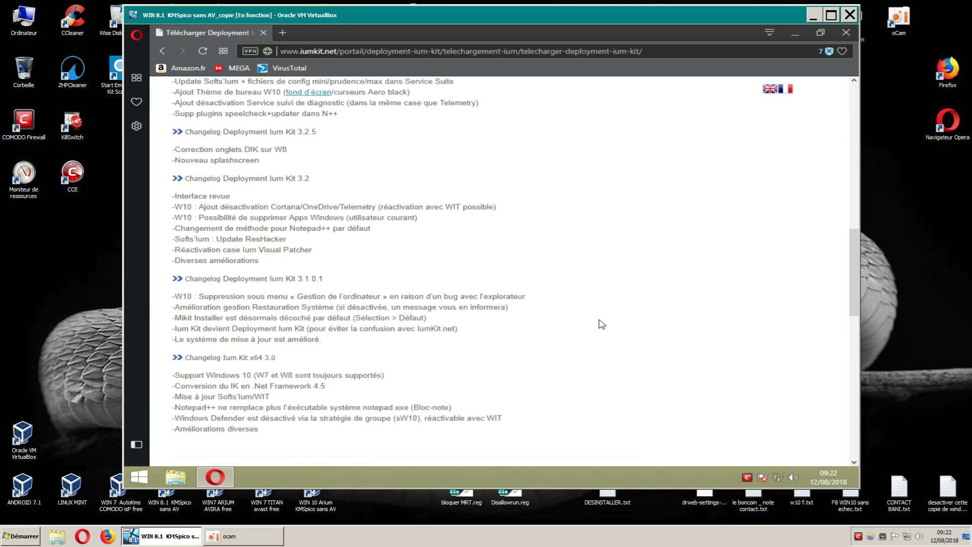
scroll(602, 324, "up", 12)
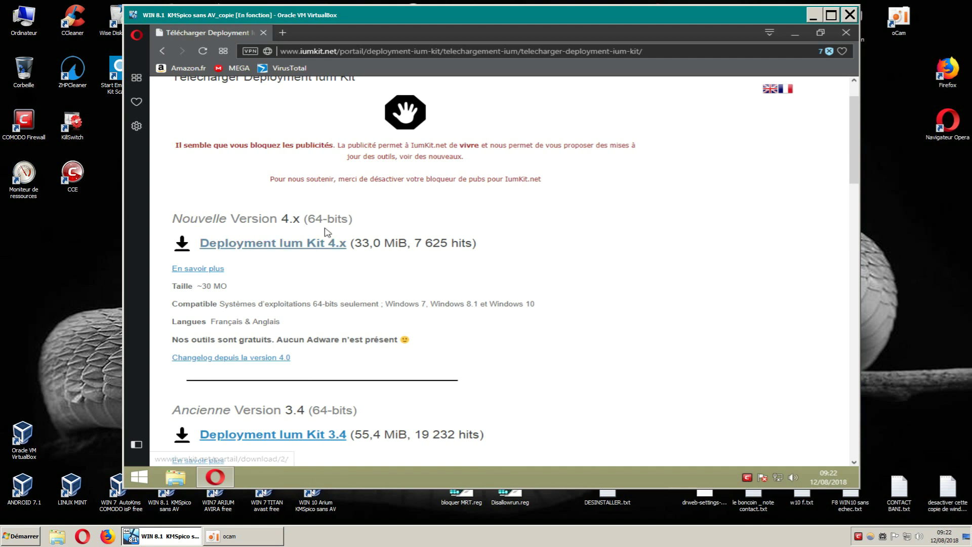
scroll(561, 276, "down", 1)
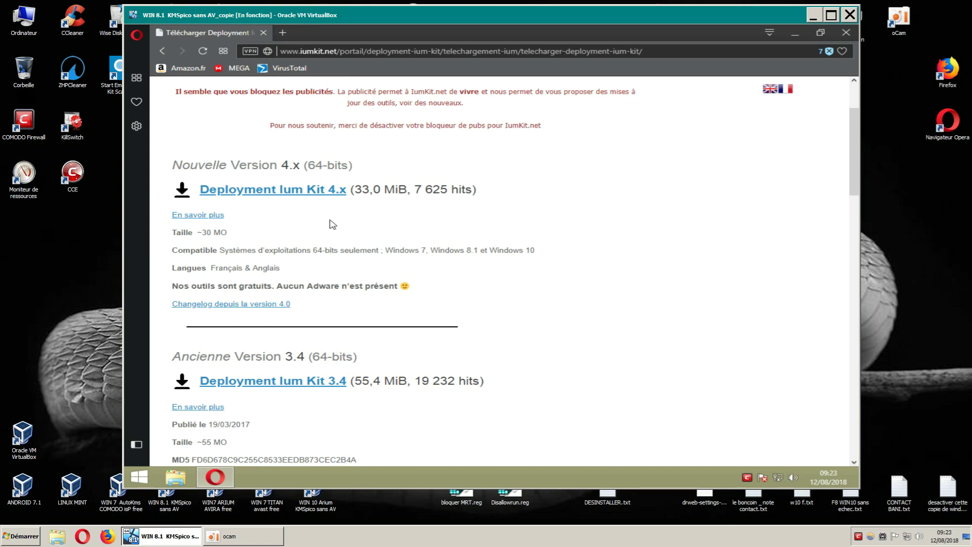
Step: Open the "En savoir plus" page of Deployment Ium Kit 4.x and view its Windows configuration section
left_click(215, 217)
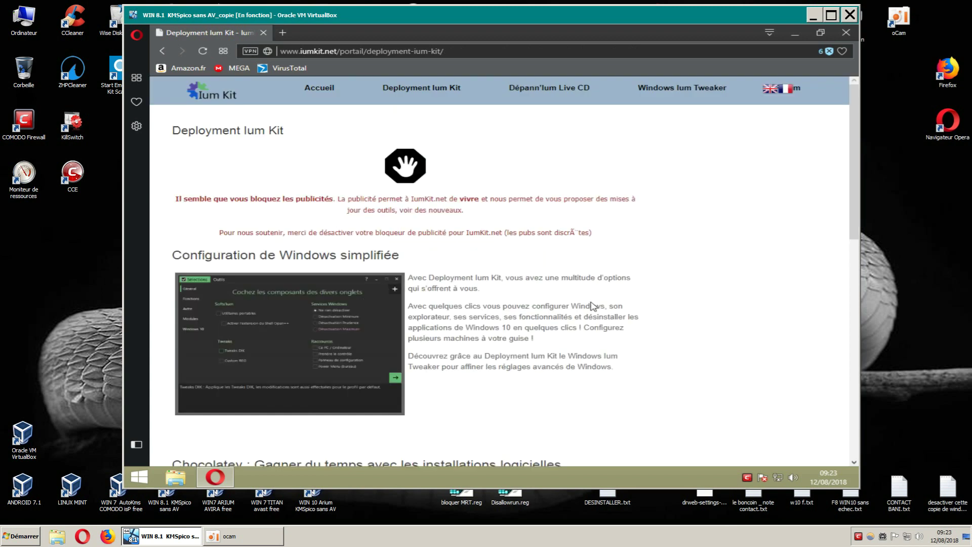
scroll(631, 310, "down", 3)
scroll(632, 311, "up", 1)
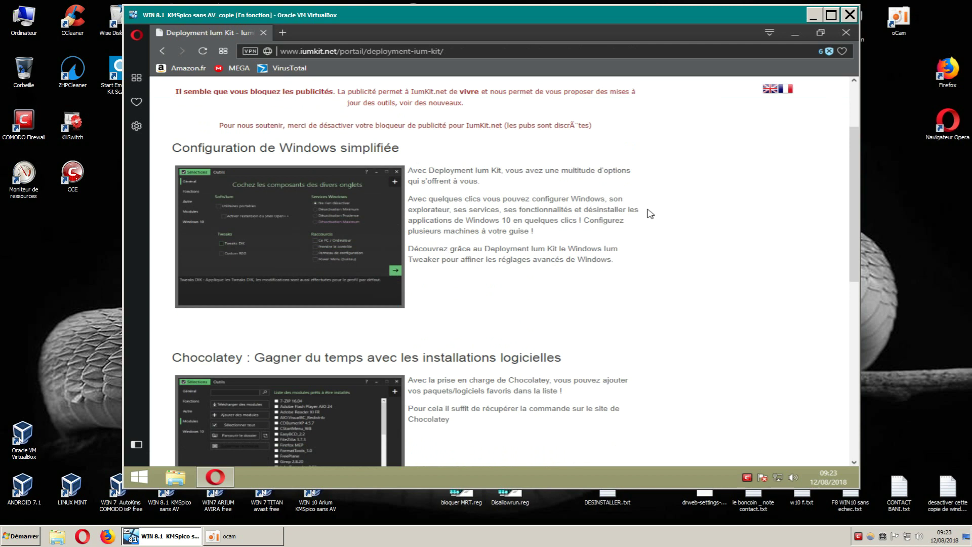
Step: View the "Configuration de Windows simplifiée" screenshot in a new browser tab and close that tab
right_click(341, 224)
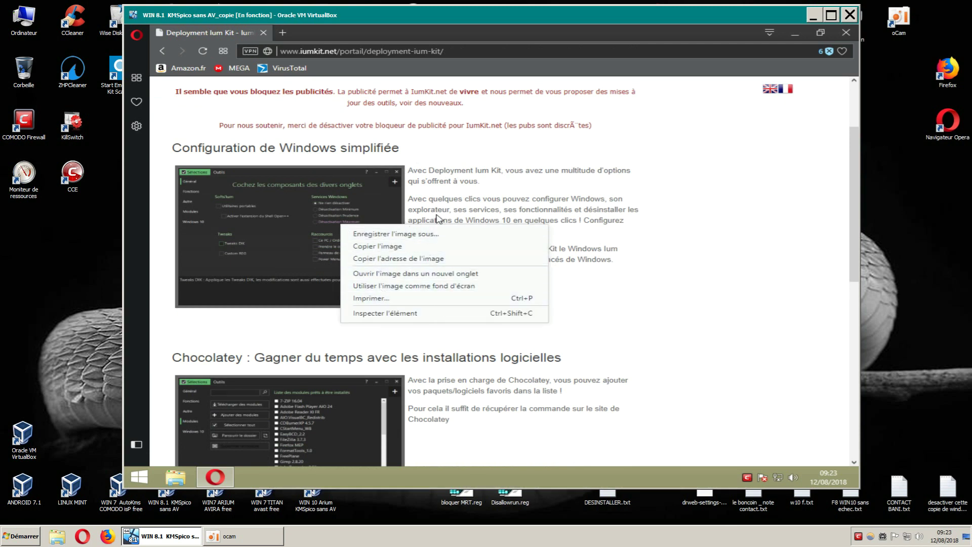
left_click(312, 216)
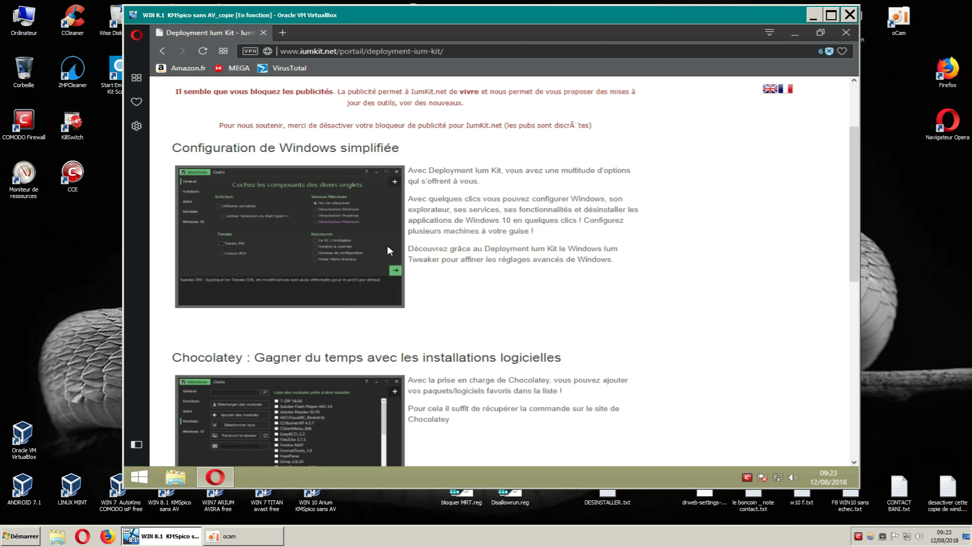
right_click(329, 239)
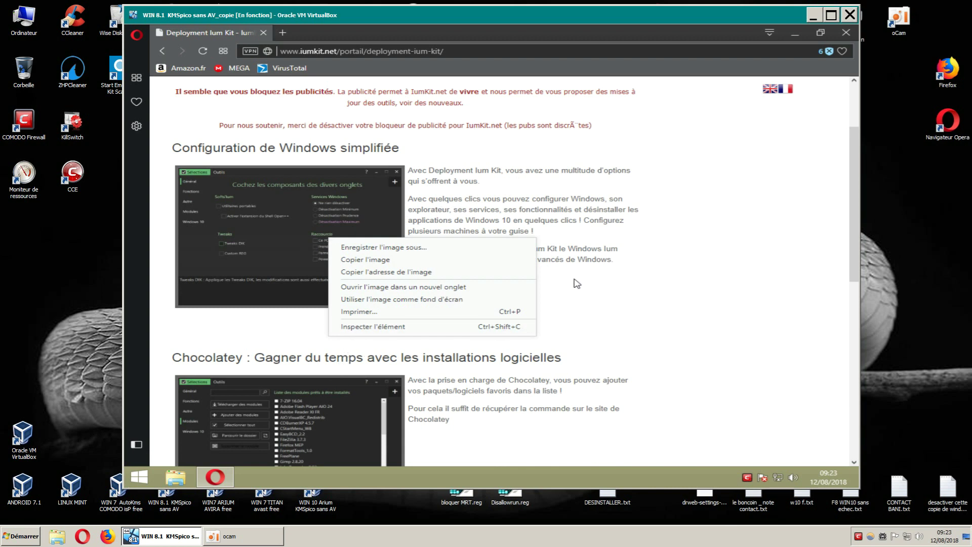
left_click(451, 287)
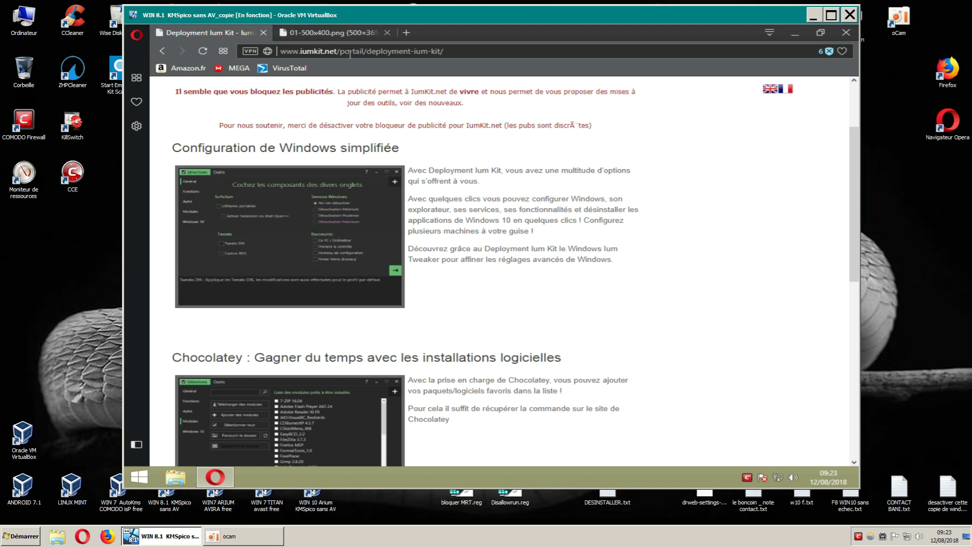
left_click(356, 35)
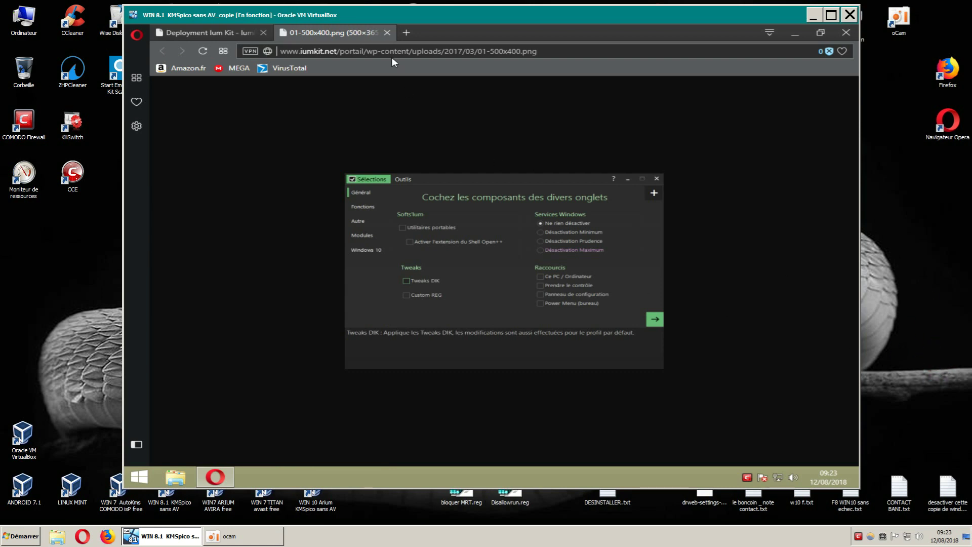
left_click(387, 33)
Step: View the Chocolatey section's module list screenshot in a new browser tab and close that tab
right_click(322, 228)
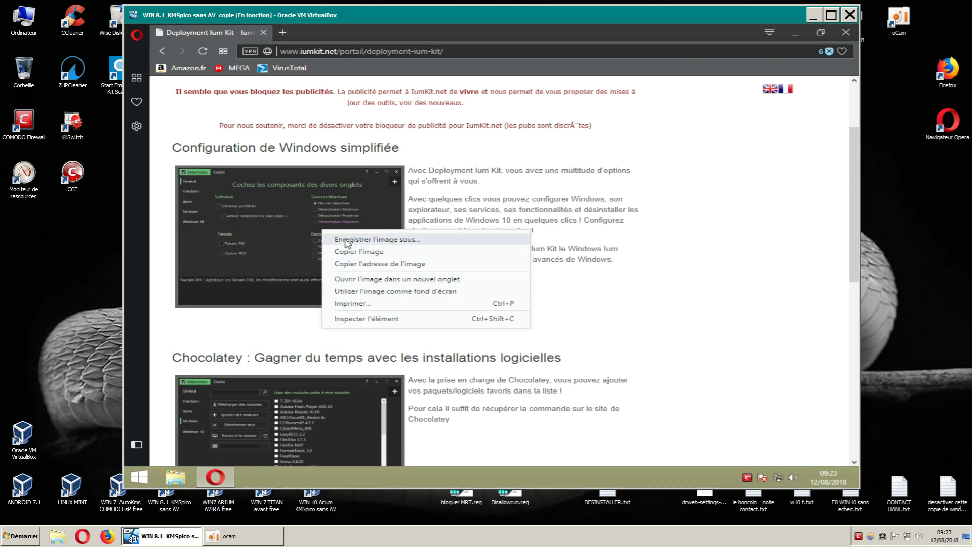
scroll(696, 352, "down", 1)
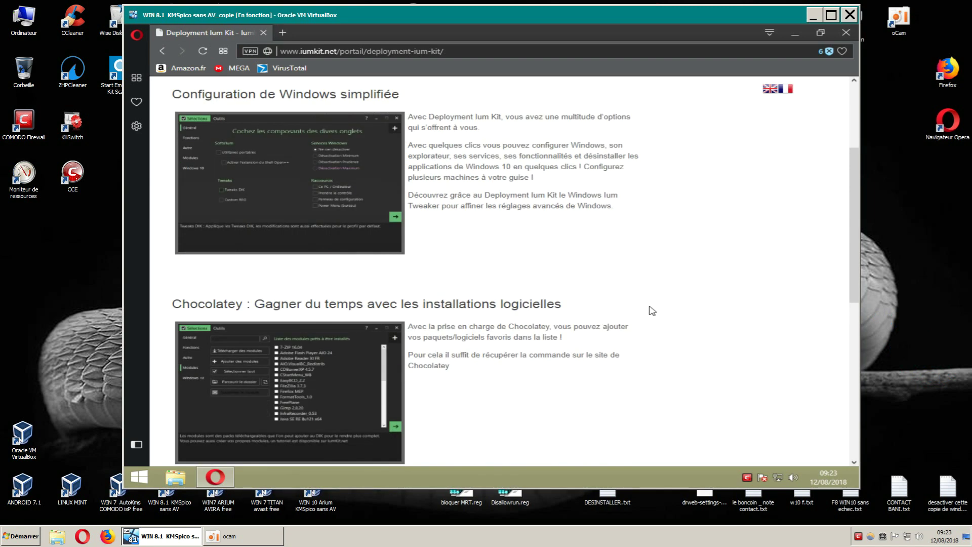
right_click(345, 369)
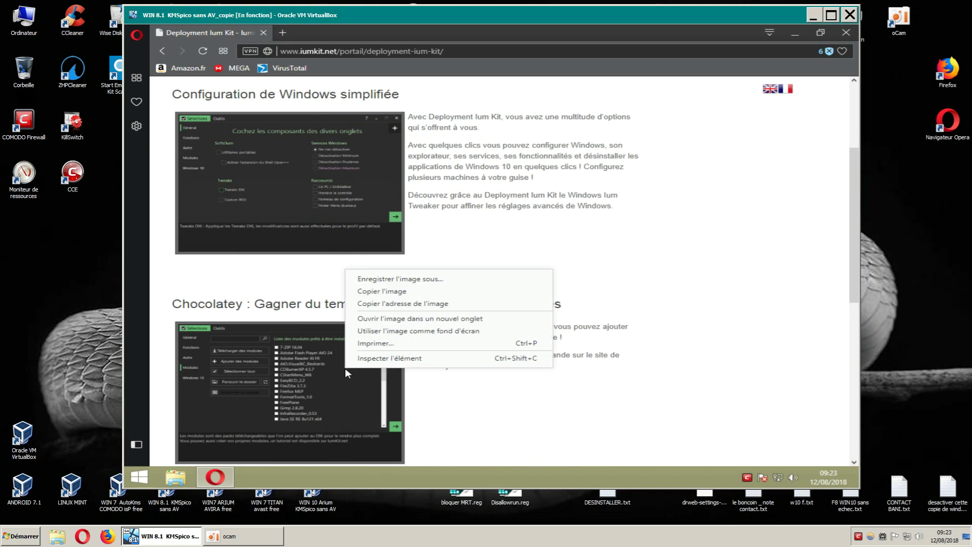
left_click(390, 320)
left_click(347, 34)
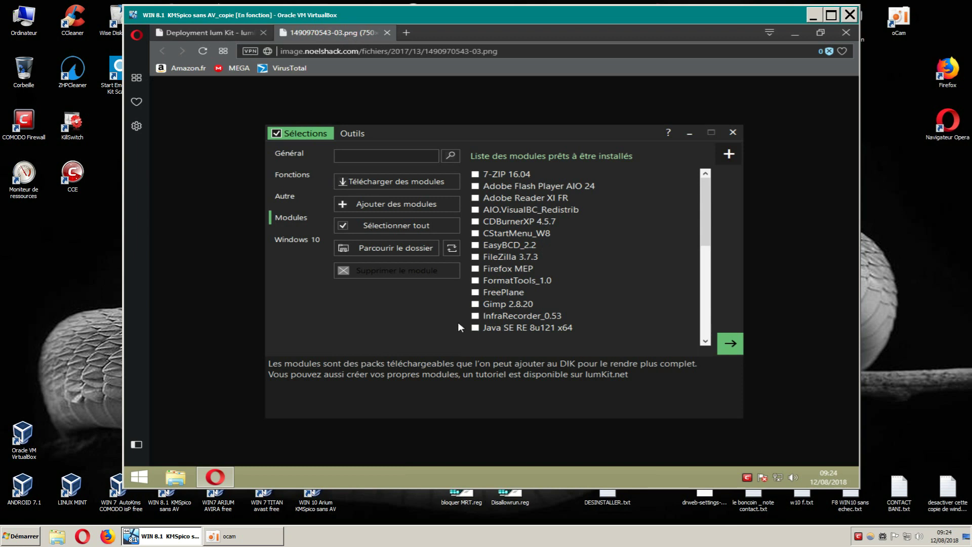
left_click(387, 32)
Step: Return to the Deployment Ium Kit download page and save version 4.x as Deployment_IumKit_x64_SFX.exe in the Téléchargements folder
scroll(677, 277, "up", 3)
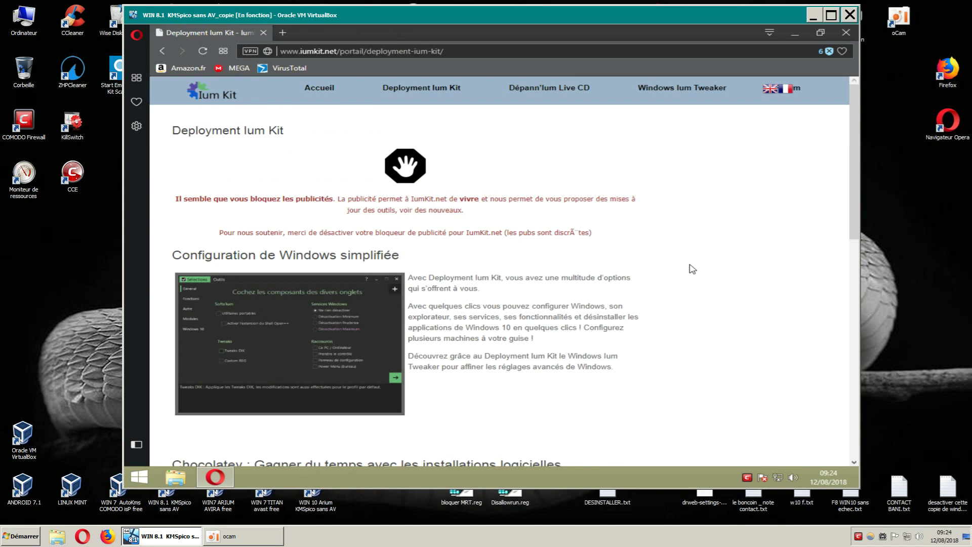
scroll(709, 274, "down", 6)
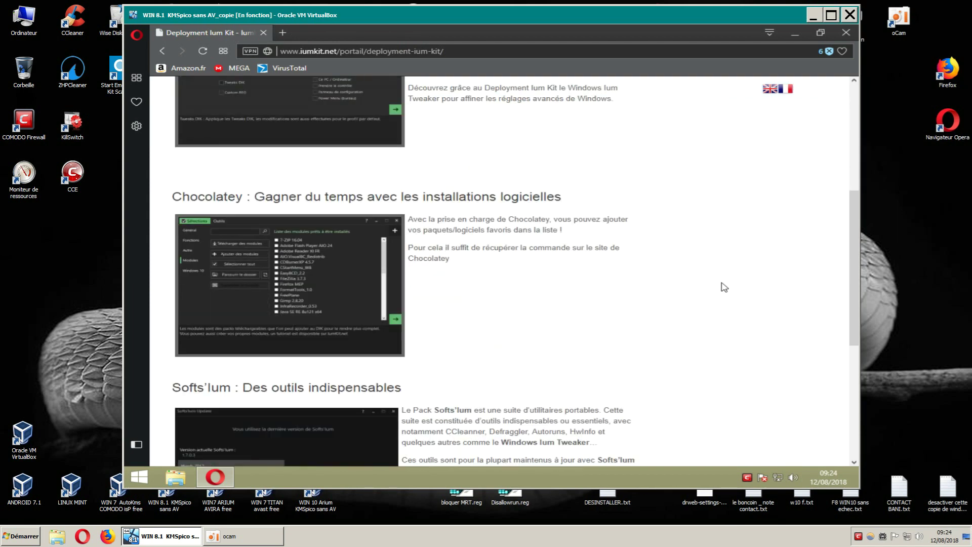
scroll(721, 284, "up", 6)
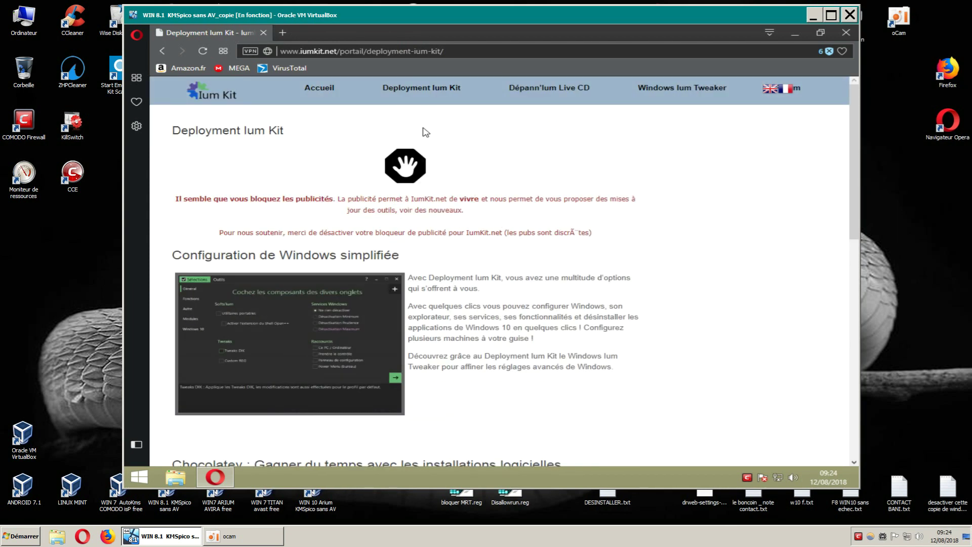
mouse_move(425, 88)
mouse_move(430, 157)
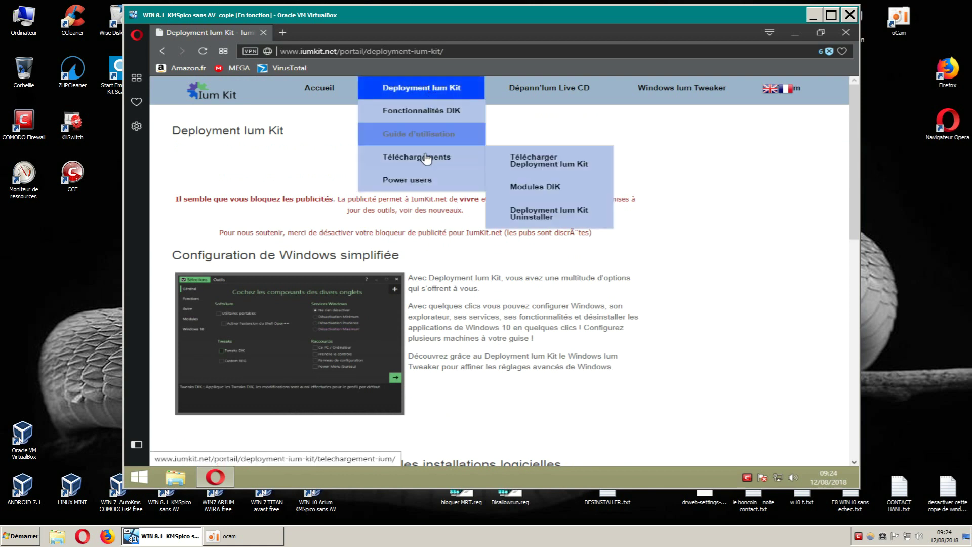
left_click(520, 165)
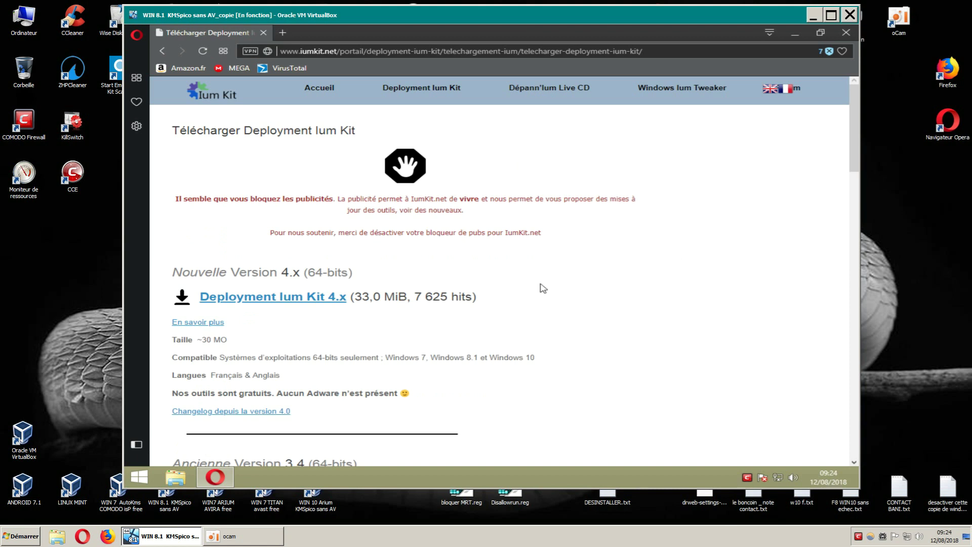
left_click(338, 299)
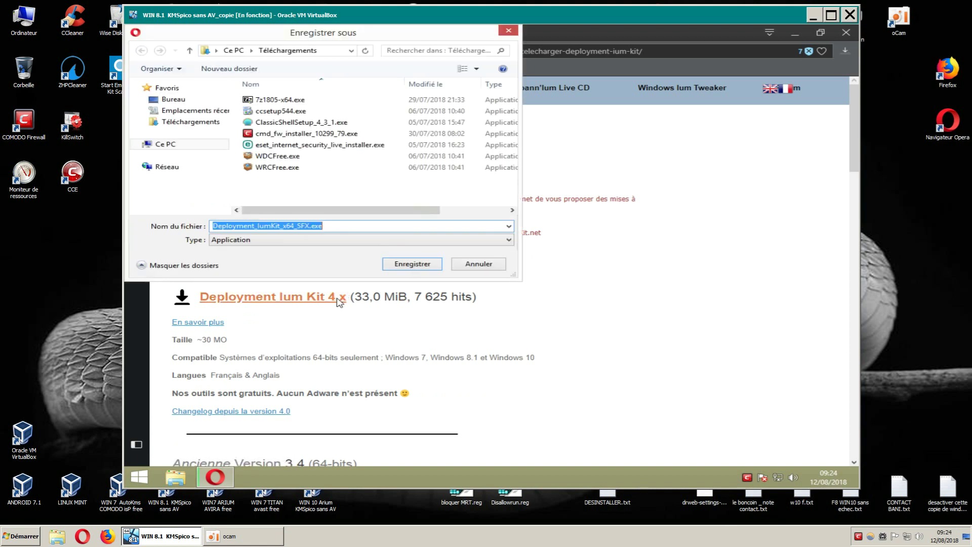
left_click(412, 264)
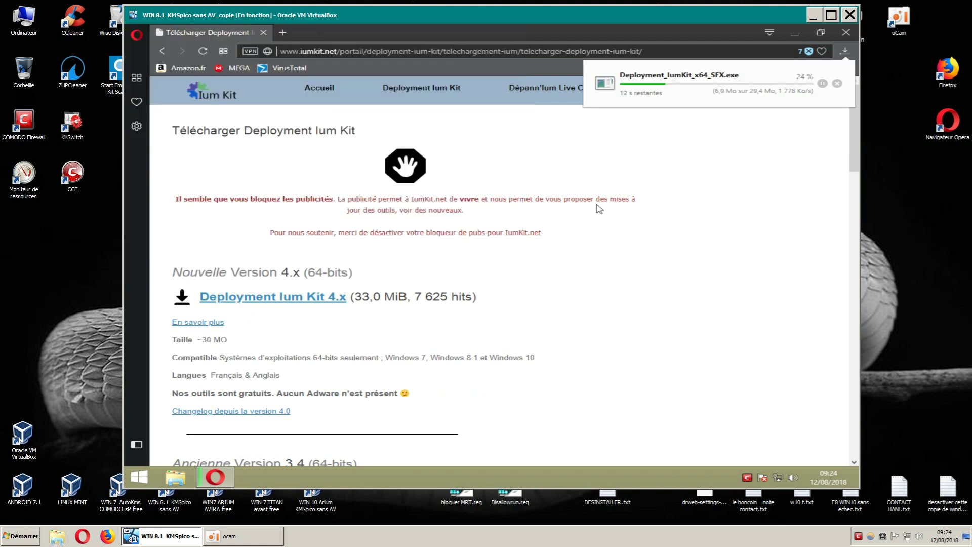
Step: Open the Deployment Ium Kit Uninstaller page and examine its options, version, compatibility and ad-block notice
mouse_move(437, 98)
mouse_move(412, 160)
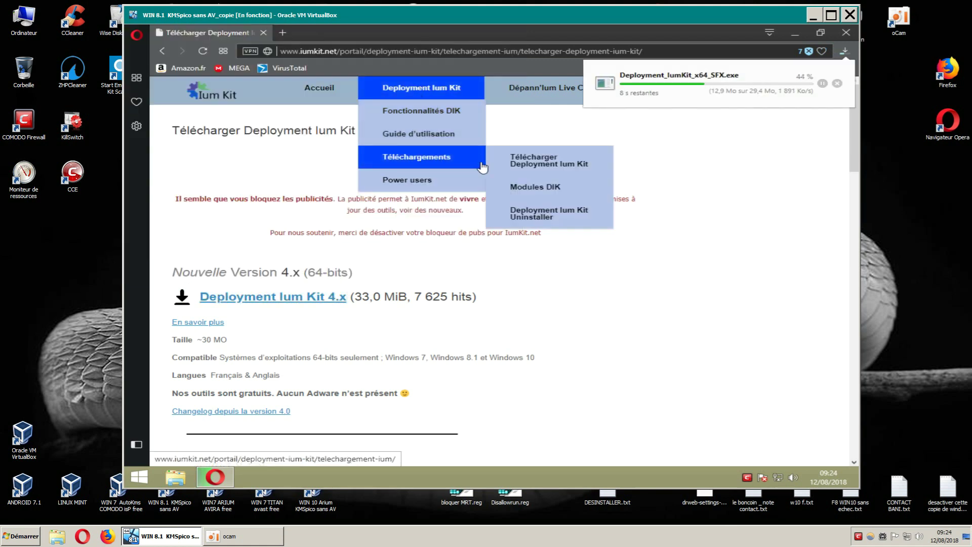
left_click(531, 215)
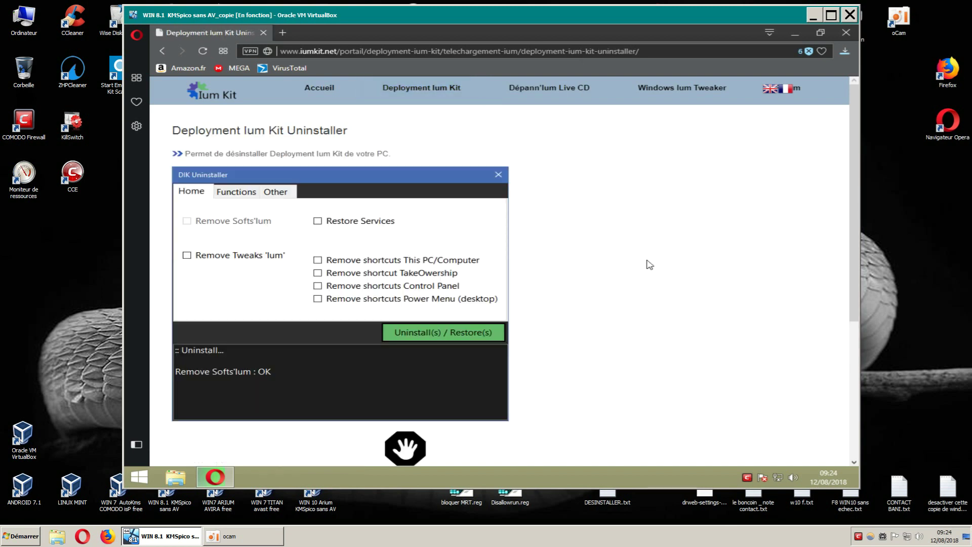
scroll(645, 290, "down", 3)
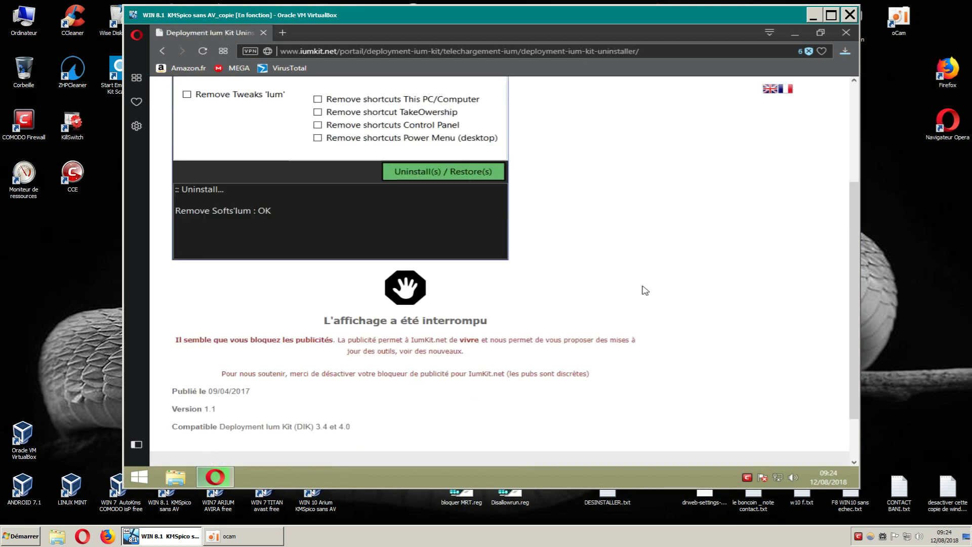
scroll(645, 290, "down", 2)
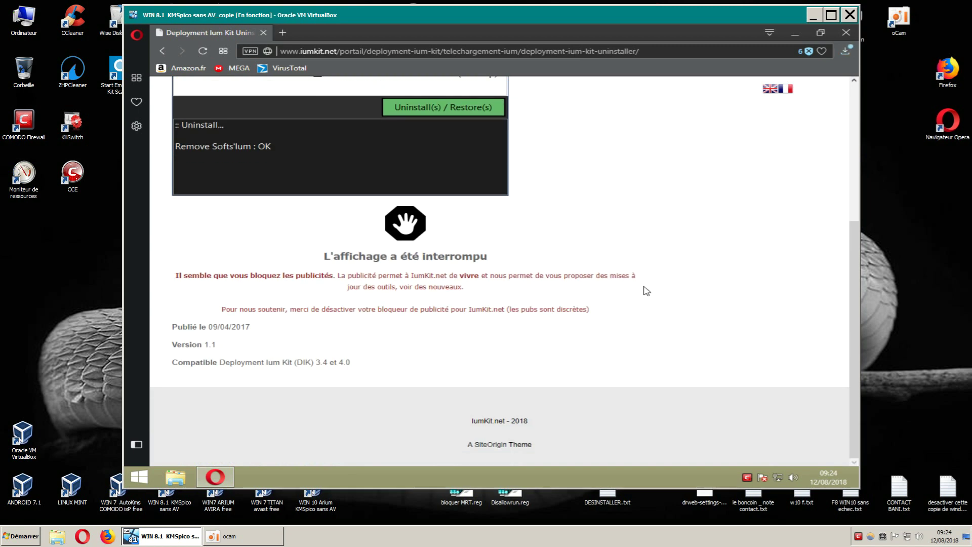
scroll(646, 291, "up", 4)
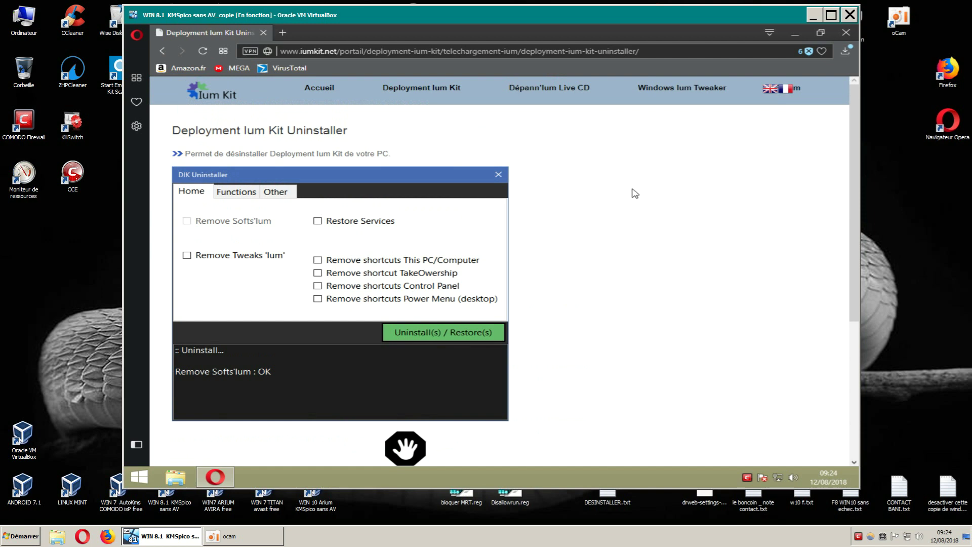
scroll(647, 265, "down", 2)
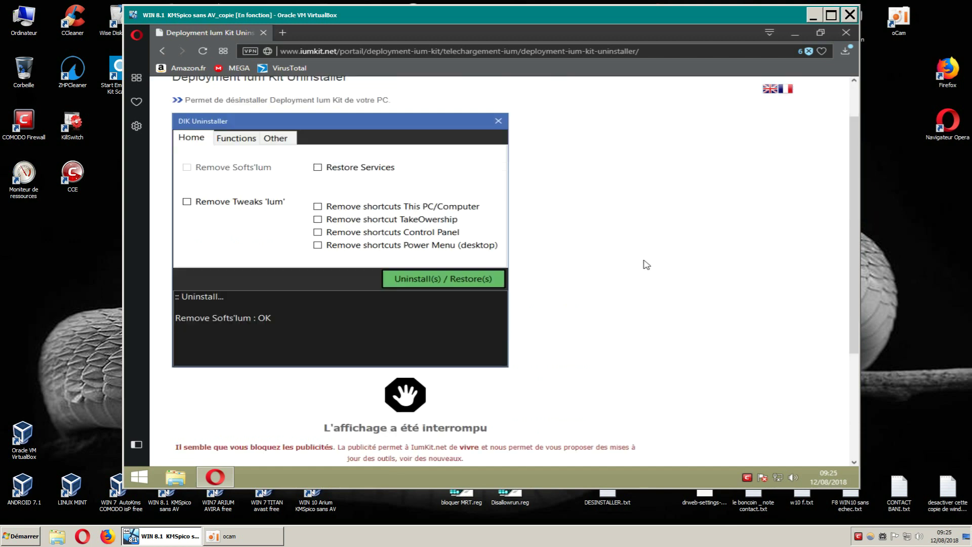
scroll(647, 265, "down", 1)
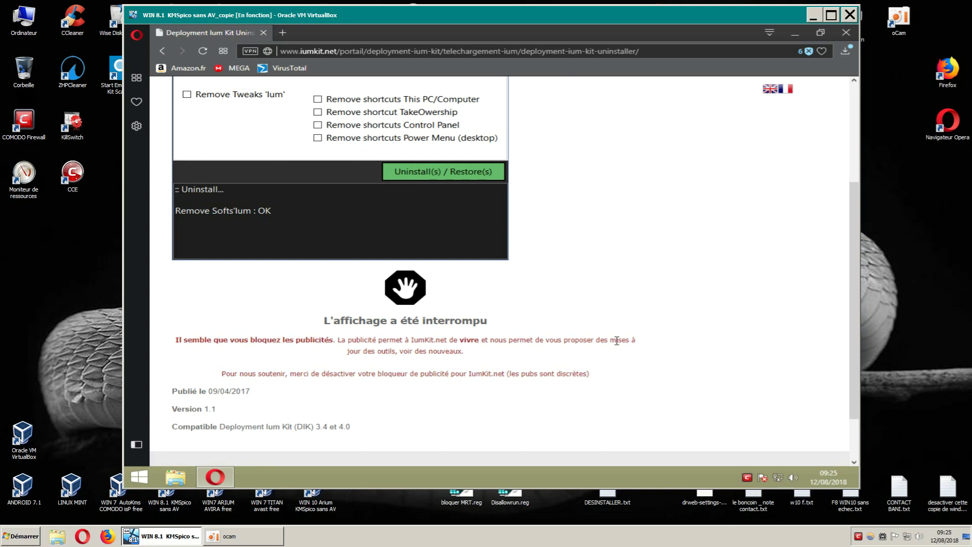
scroll(616, 335, "down", 2)
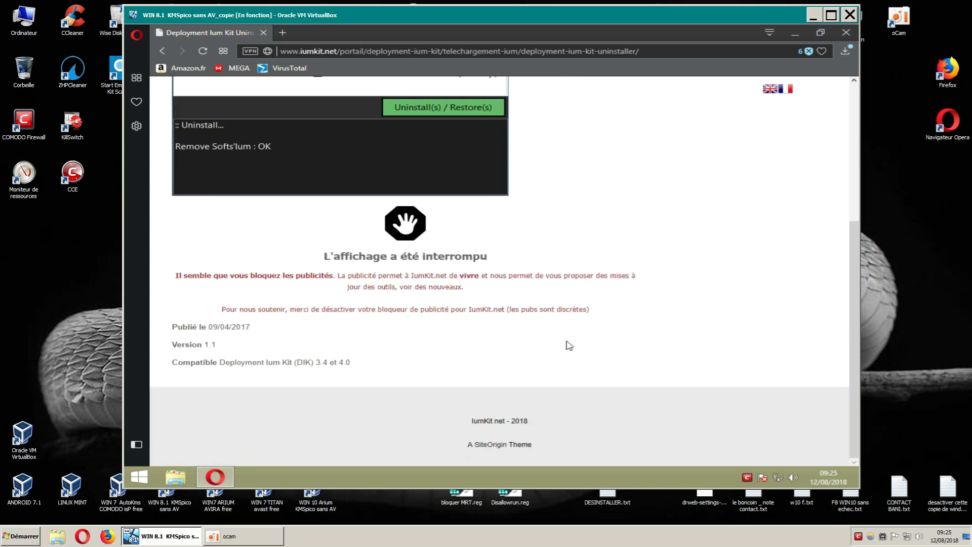
scroll(569, 349, "up", 3)
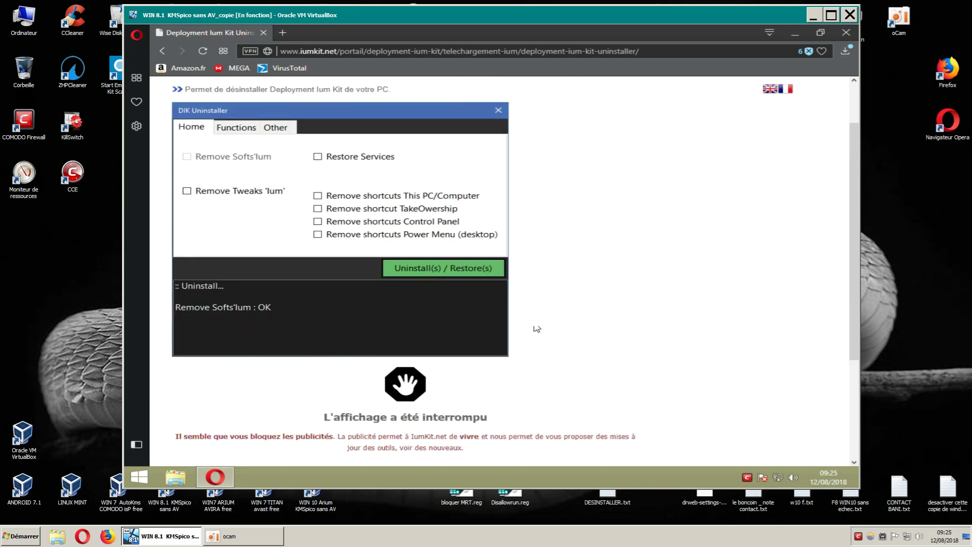
scroll(560, 280, "up", 2)
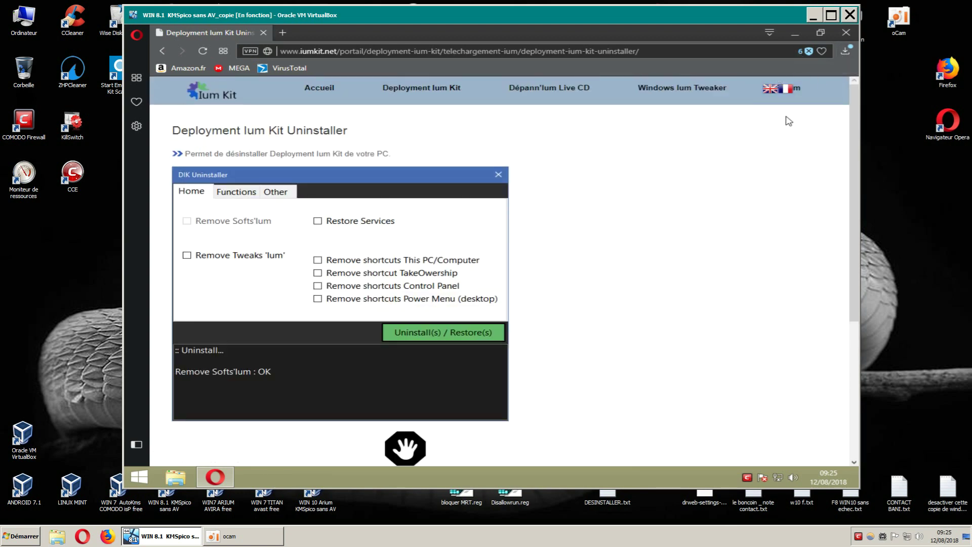
left_click(138, 35)
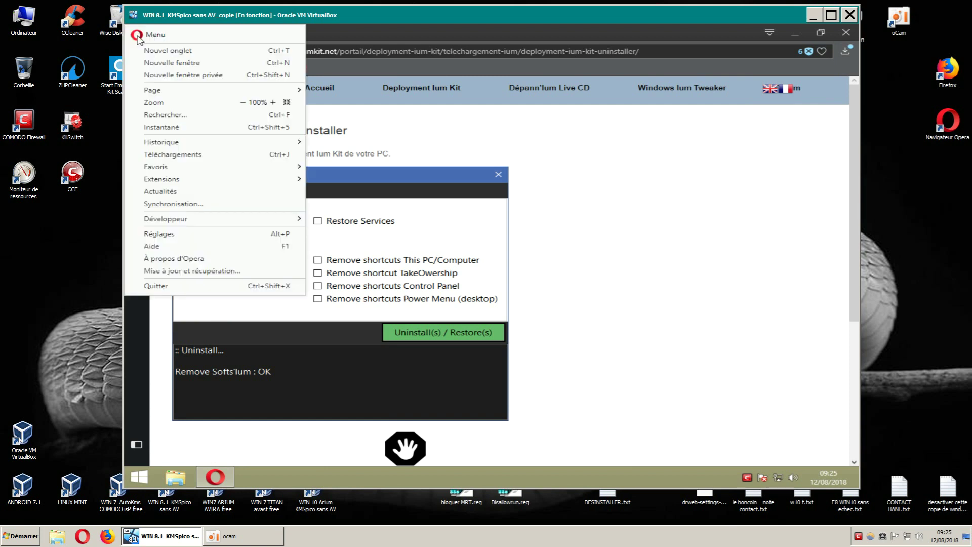
mouse_move(173, 183)
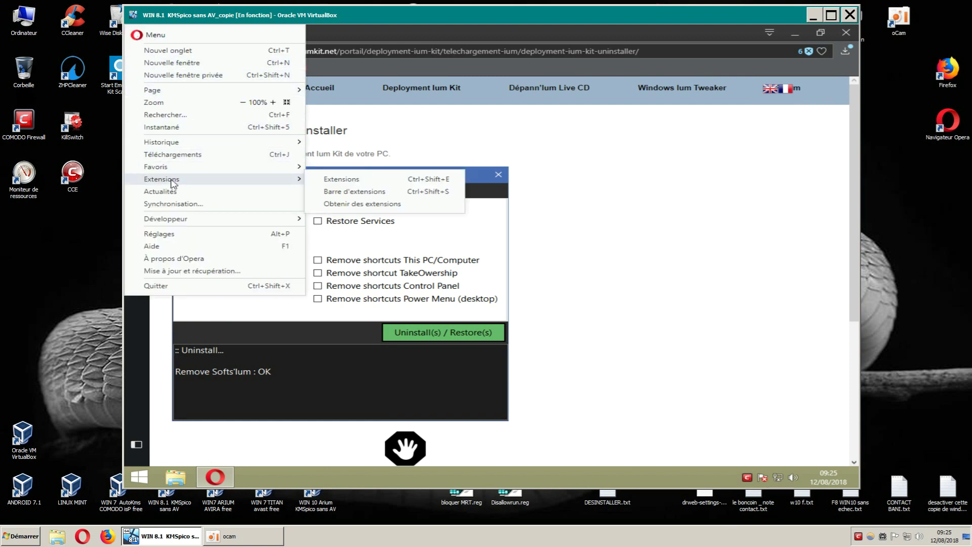
left_click(446, 310)
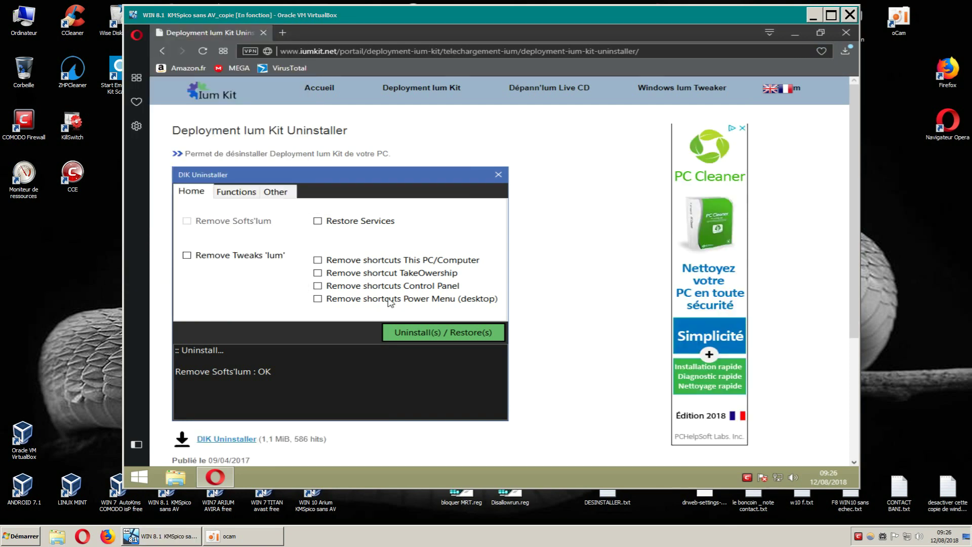
Step: Download DIK Uninstaller from its page, saving DIK-Uninstaller-1.1.exe in the Téléchargements folder
left_click_drag(852, 281, 853, 368)
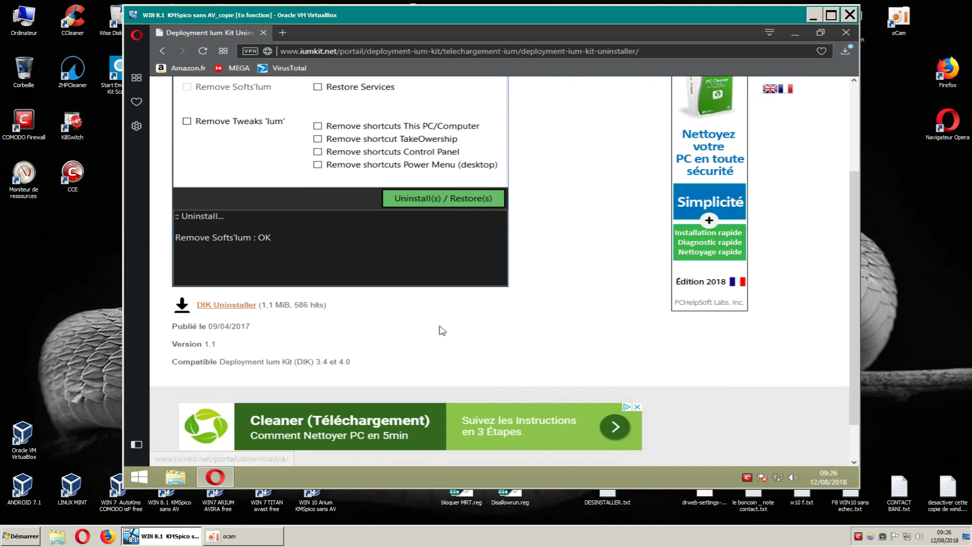
scroll(575, 289, "up", 2)
scroll(579, 283, "up", 1)
scroll(579, 282, "down", 3)
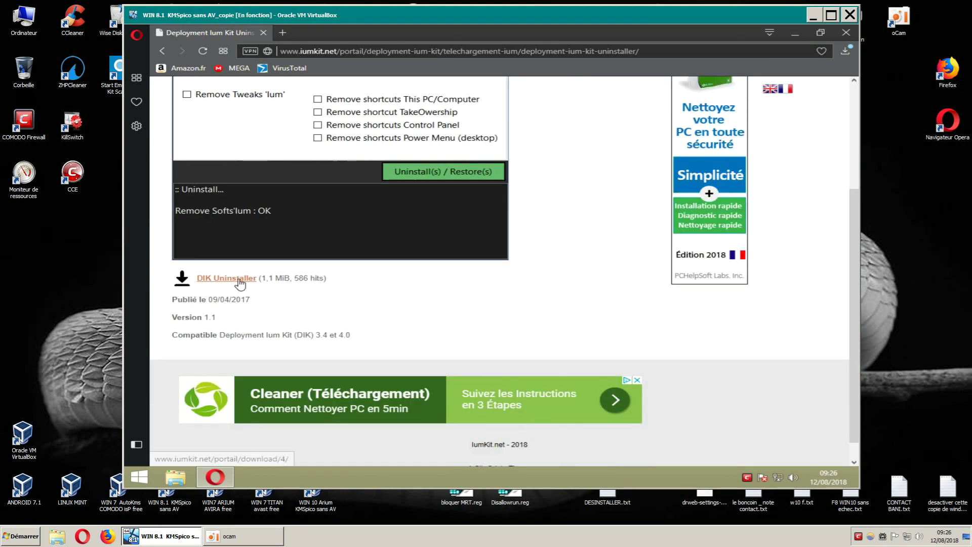
scroll(614, 235, "up", 4)
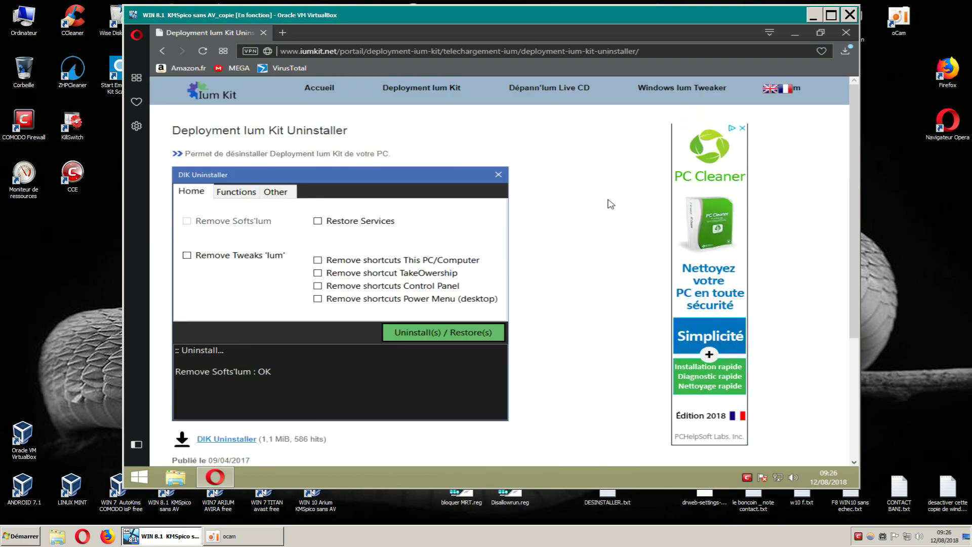
scroll(611, 204, "down", 4)
scroll(505, 251, "up", 4)
scroll(536, 239, "down", 4)
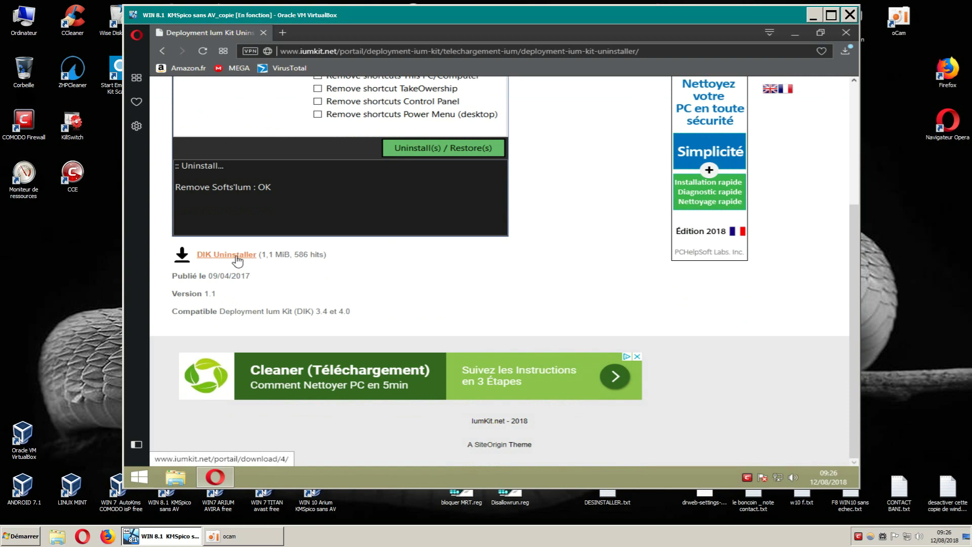
left_click(234, 258)
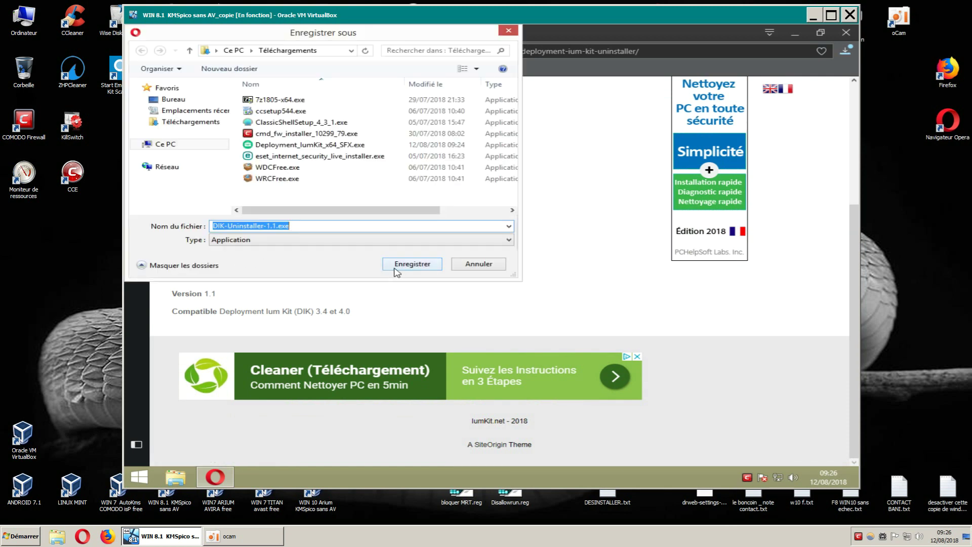
left_click(405, 272)
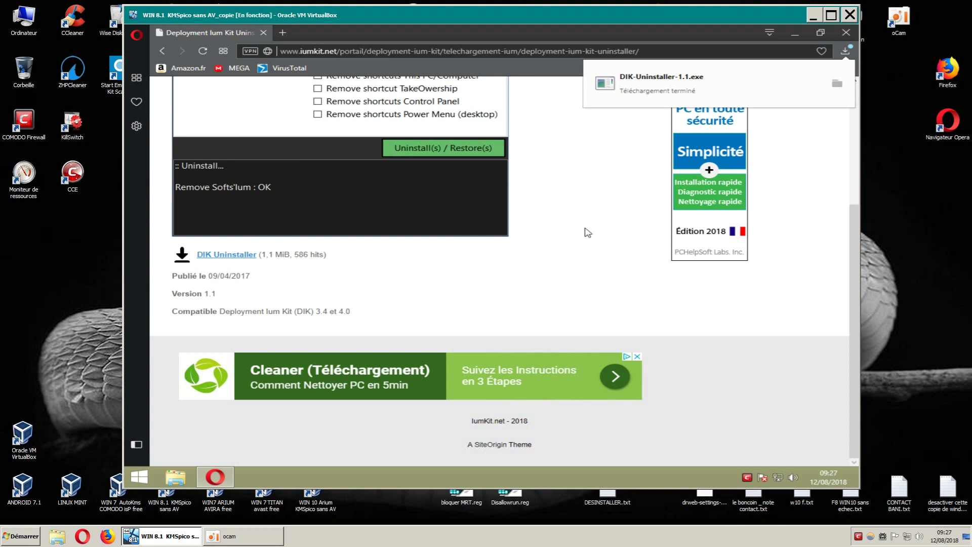
Step: Enable ad blocking ("Bloquer les pubs") in the browser settings and close the settings tab
scroll(587, 233, "up", 4)
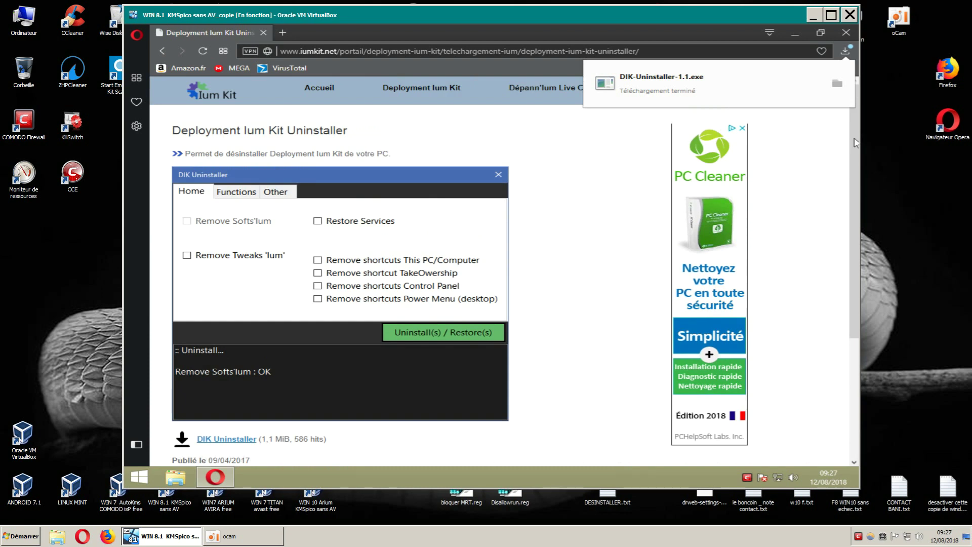
left_click(138, 37)
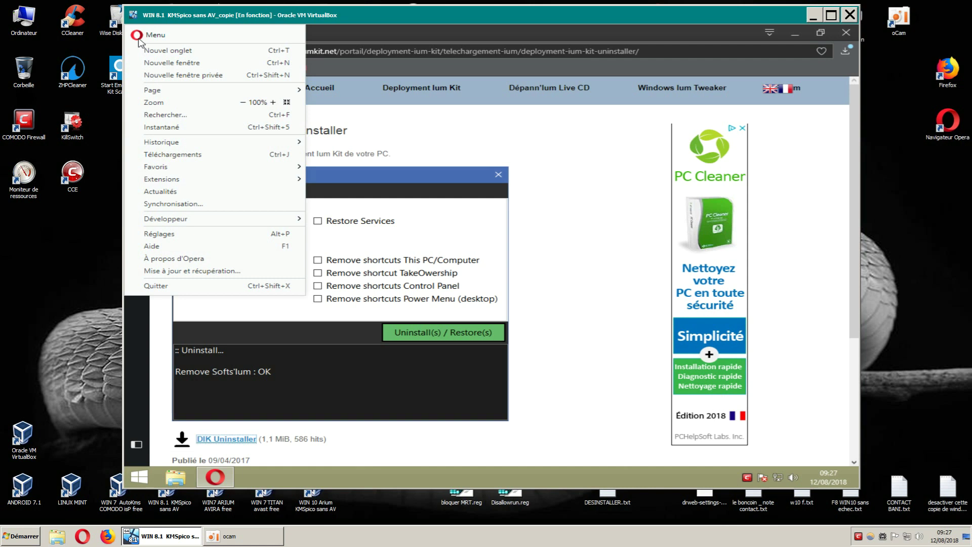
key("Escape")
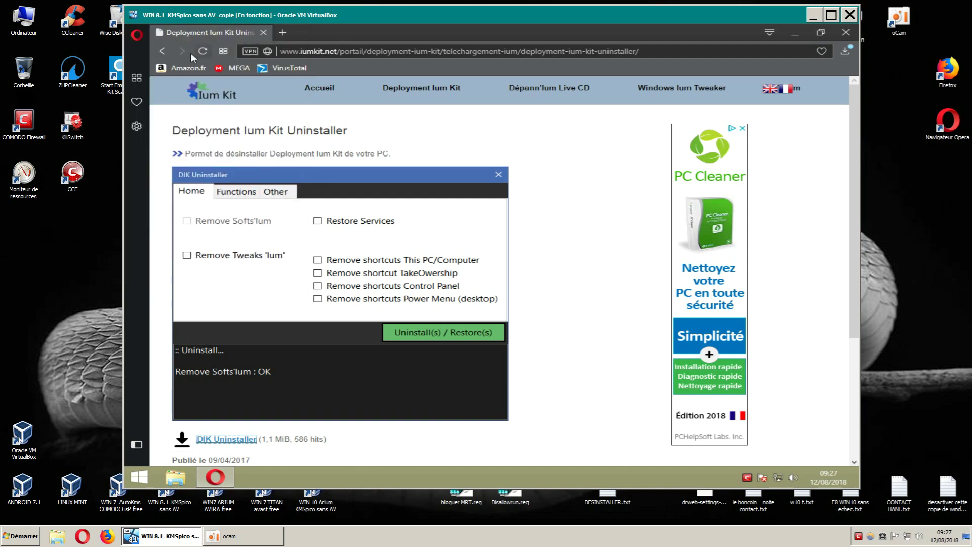
left_click(137, 34)
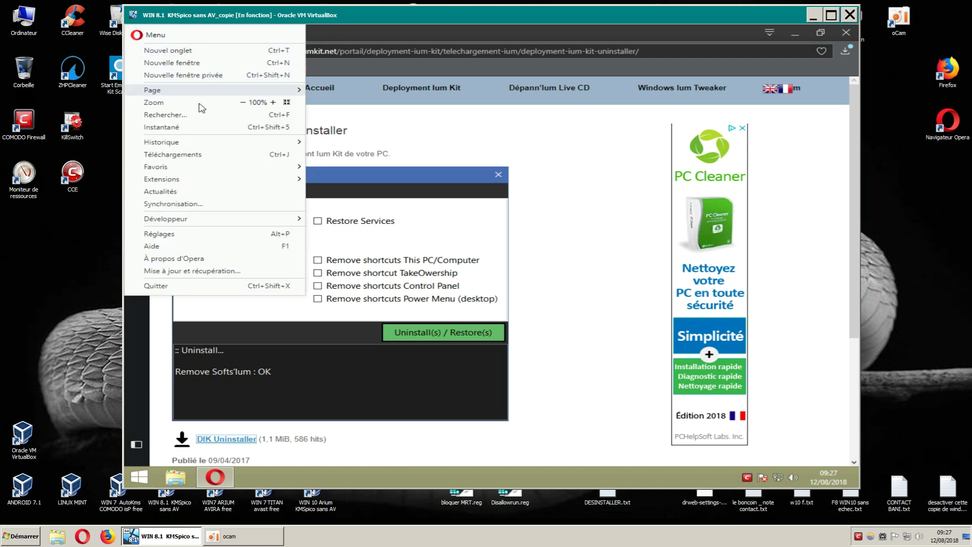
left_click(162, 234)
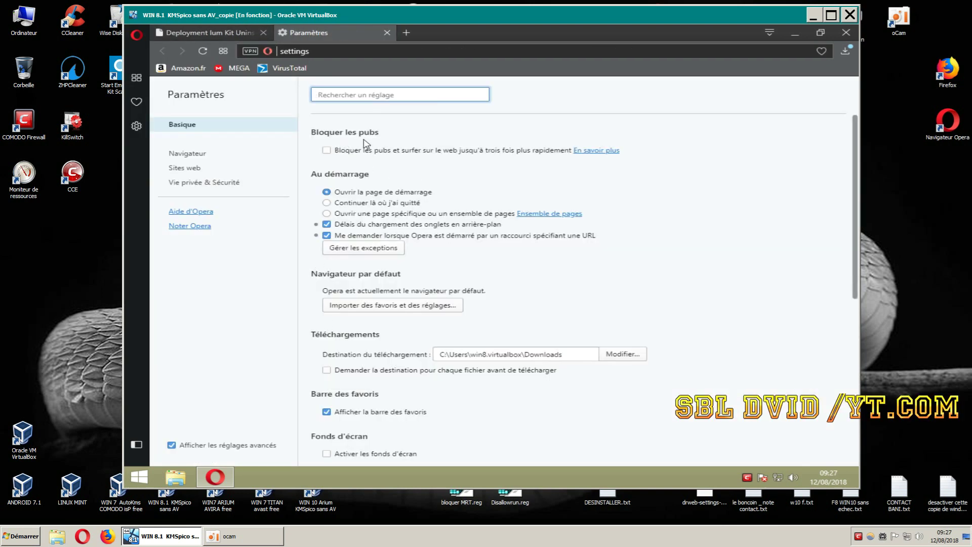
left_click(326, 150)
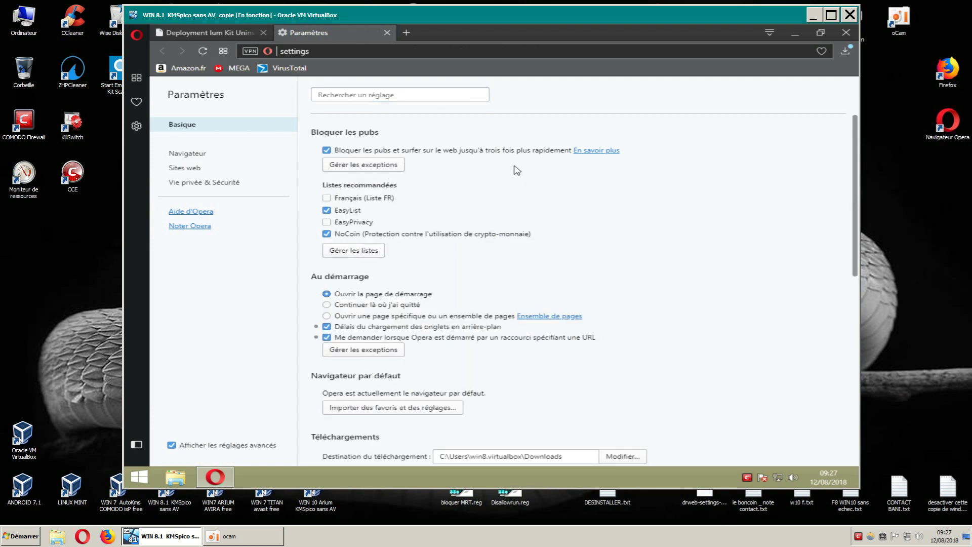
left_click(387, 33)
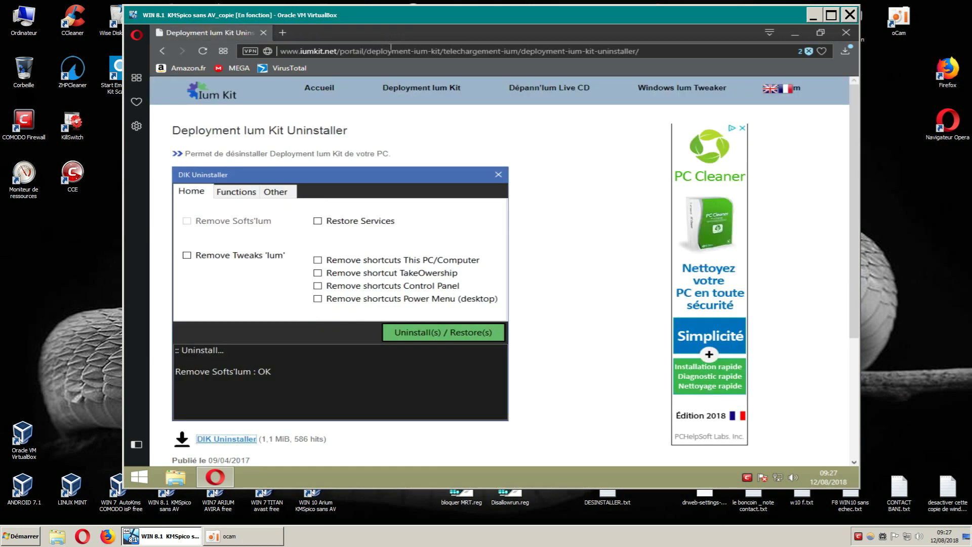
Step: Reload the Deployment Ium Kit Uninstaller page, look it over and close the browser
left_click(203, 51)
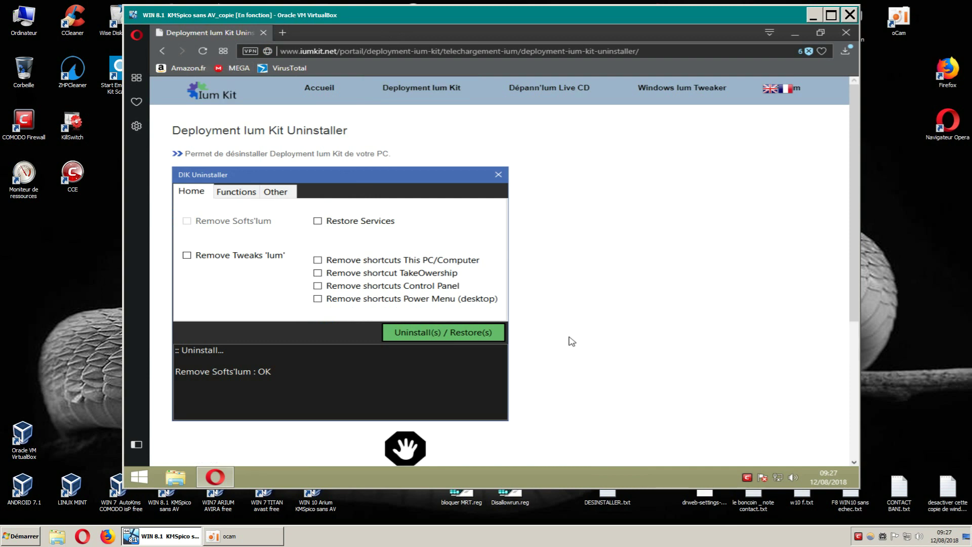
scroll(571, 341, "down", 4)
scroll(405, 278, "up", 4)
left_click(847, 34)
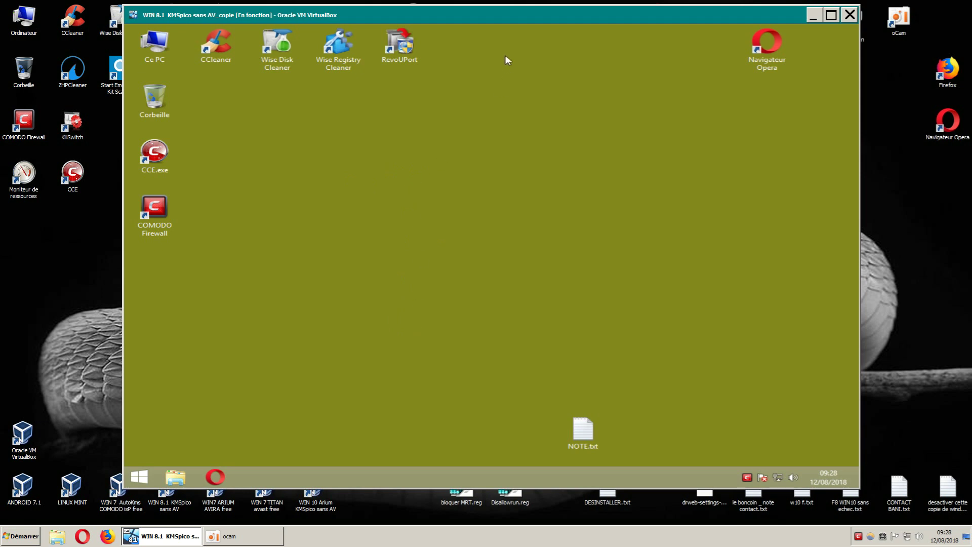
Step: Run Deployment_IumKit_x64_SFX.exe from the Téléchargements folder as administrator and extract it to the proposed Downloads path
left_click_drag(519, 19, 528, 23)
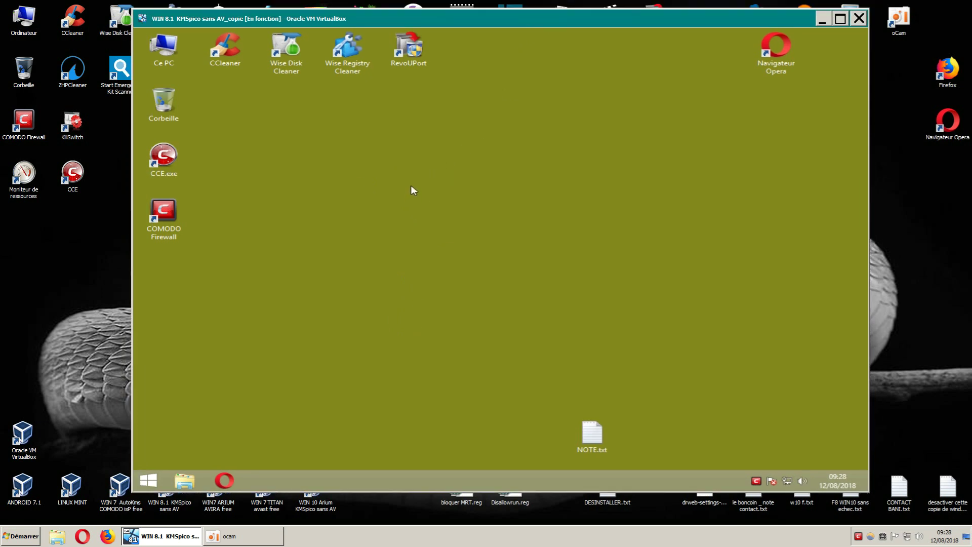
left_click(184, 481)
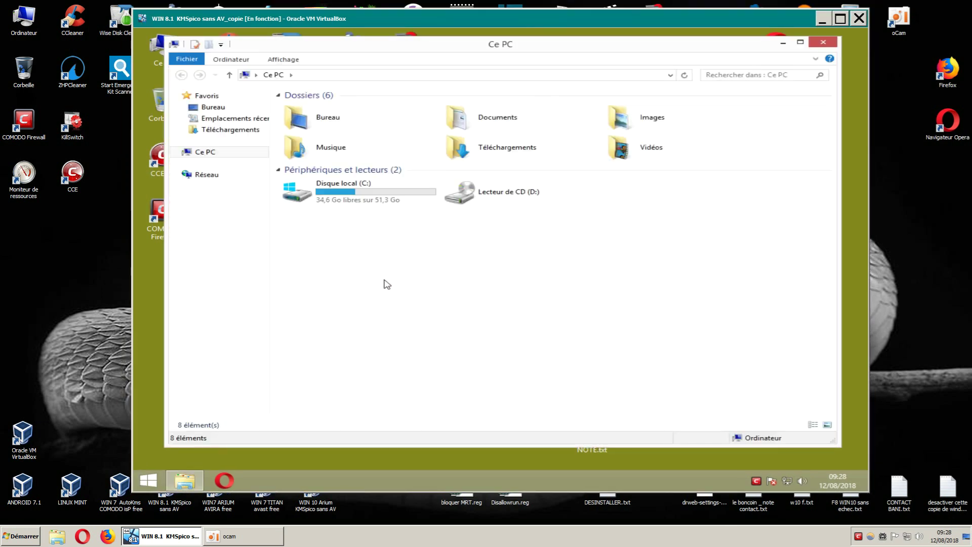
double_click(482, 156)
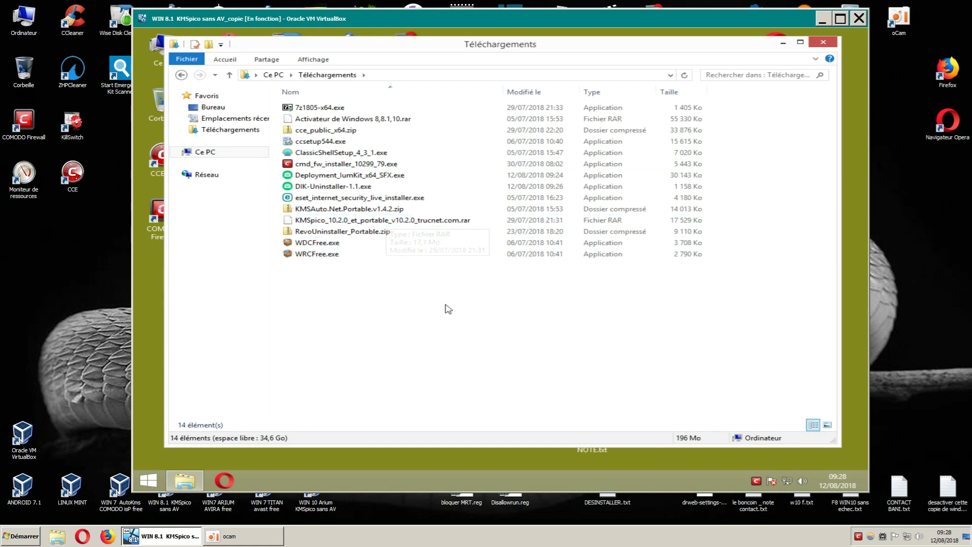
right_click(360, 176)
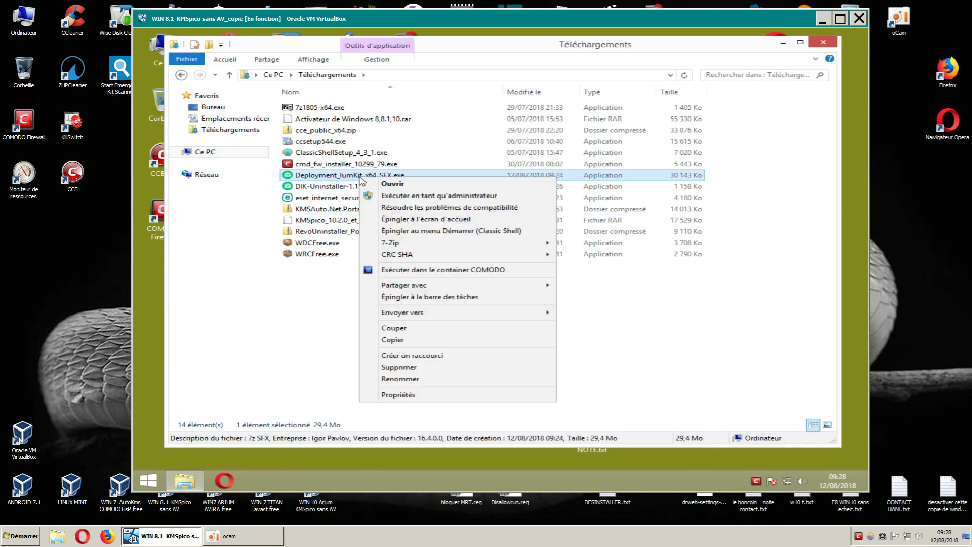
left_click(405, 195)
left_click(556, 281)
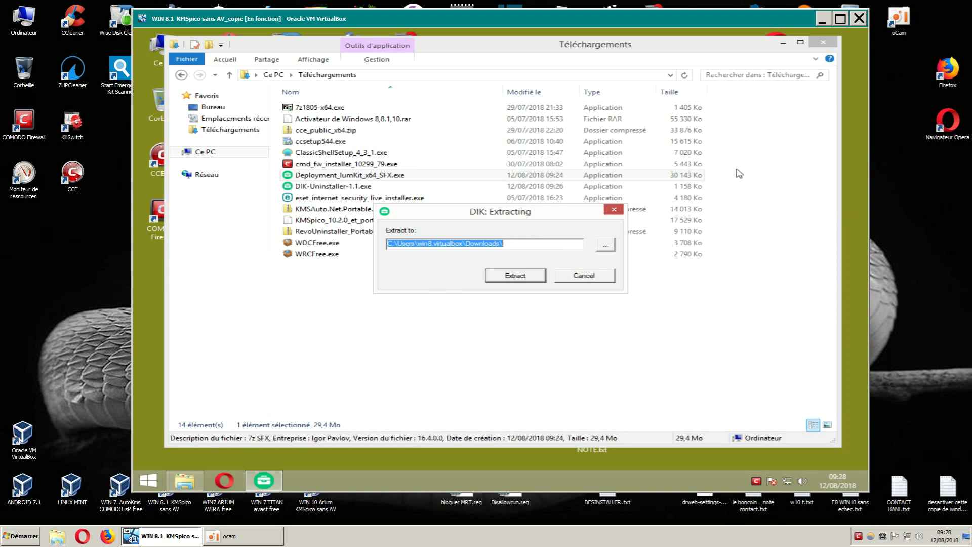
left_click(823, 42)
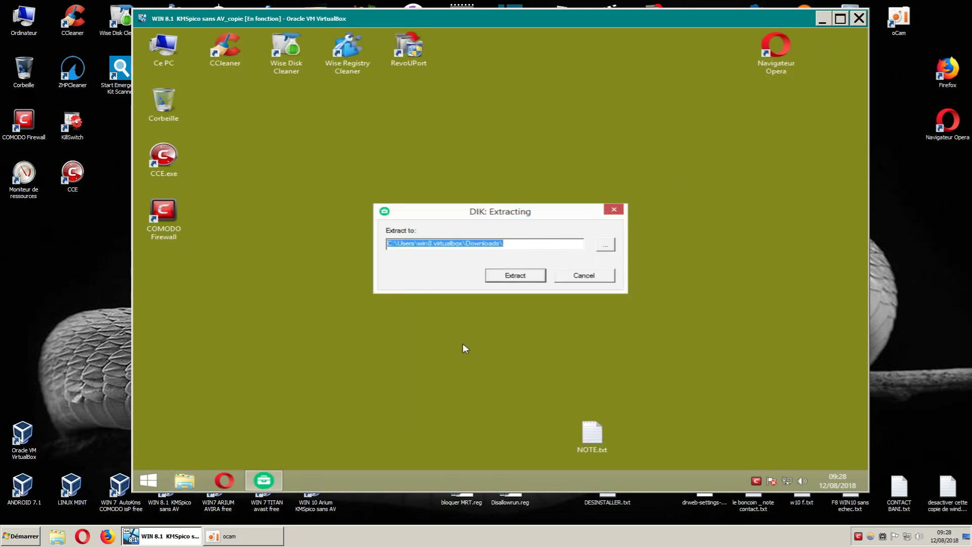
left_click(539, 277)
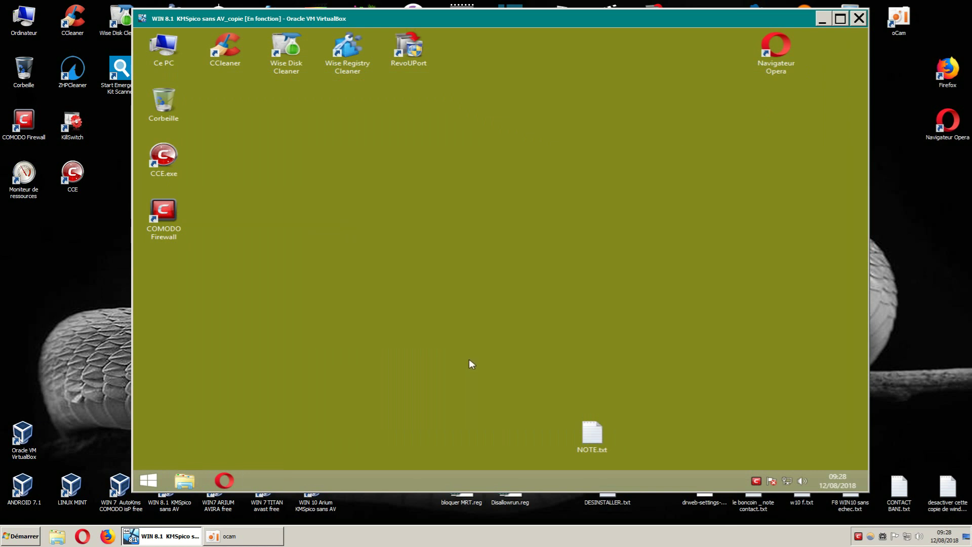
Step: Look for the extracted kit on Disque local (C:) and in the Téléchargements folder
right_click(490, 245)
left_click(523, 277)
double_click(168, 61)
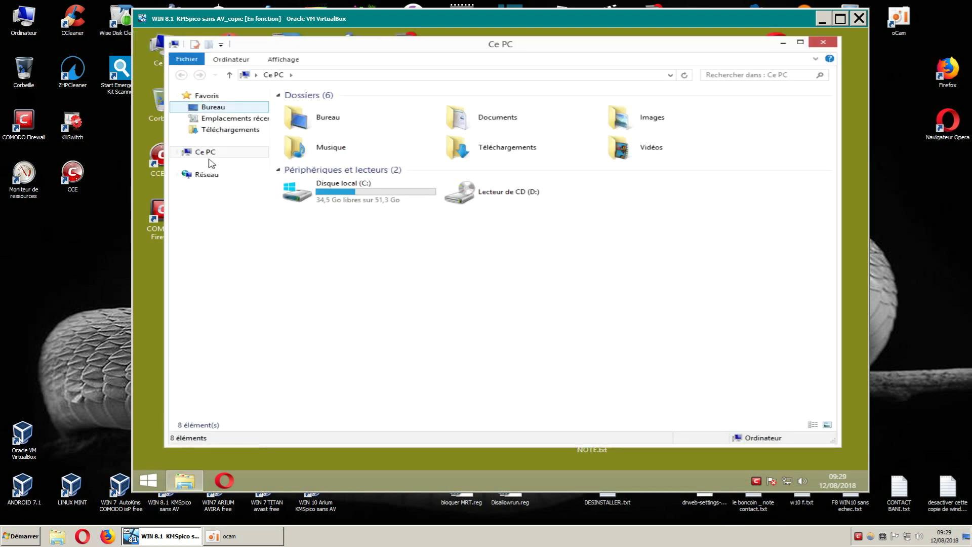
double_click(347, 202)
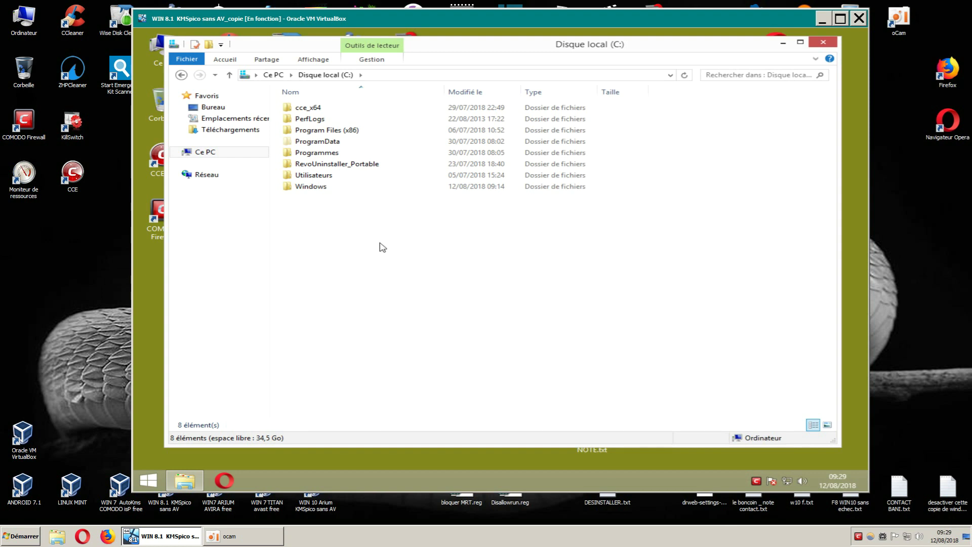
left_click(823, 42)
left_click(184, 481)
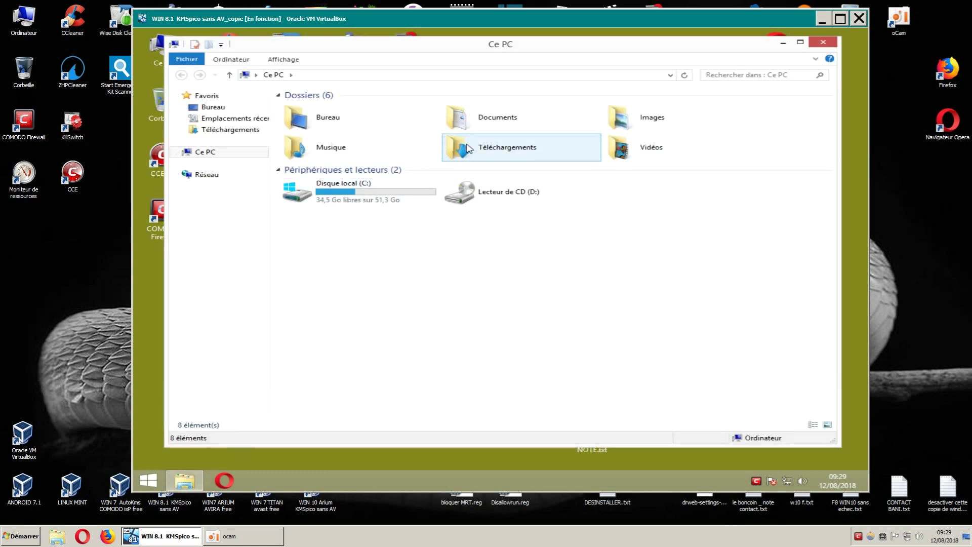
double_click(486, 148)
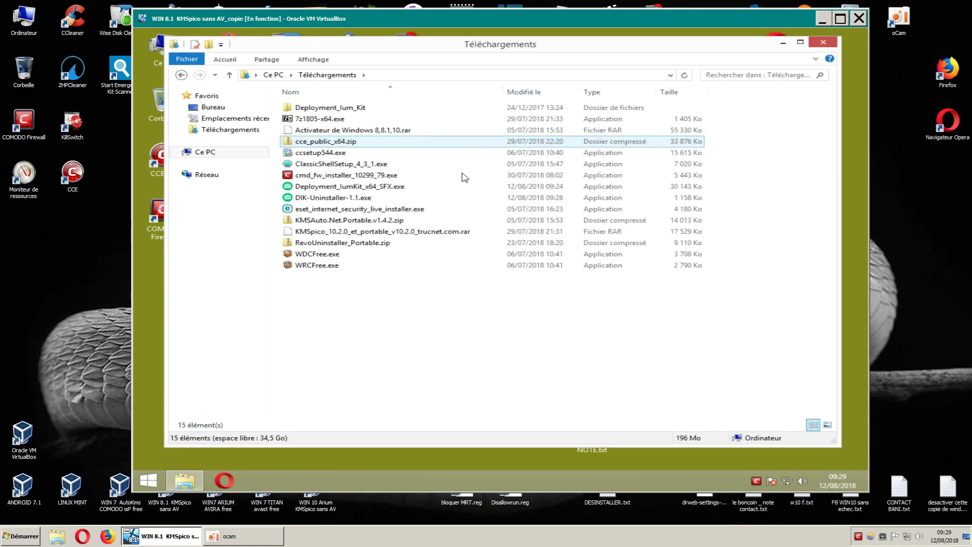
Step: Run Deployment_IumKit_x64_SFX.exe again as administrator without limits to check its extraction path, and close it without extracting
right_click(347, 187)
left_click(400, 206)
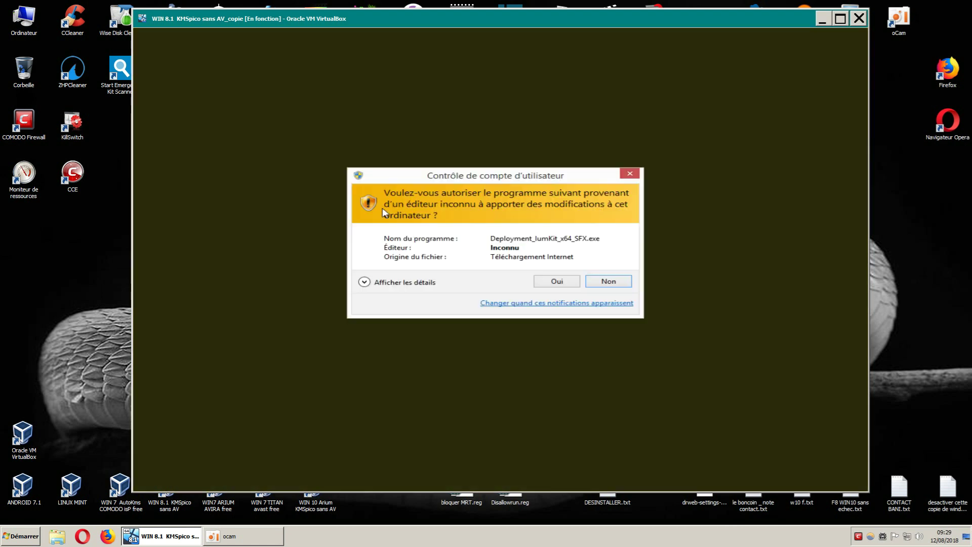
left_click(552, 285)
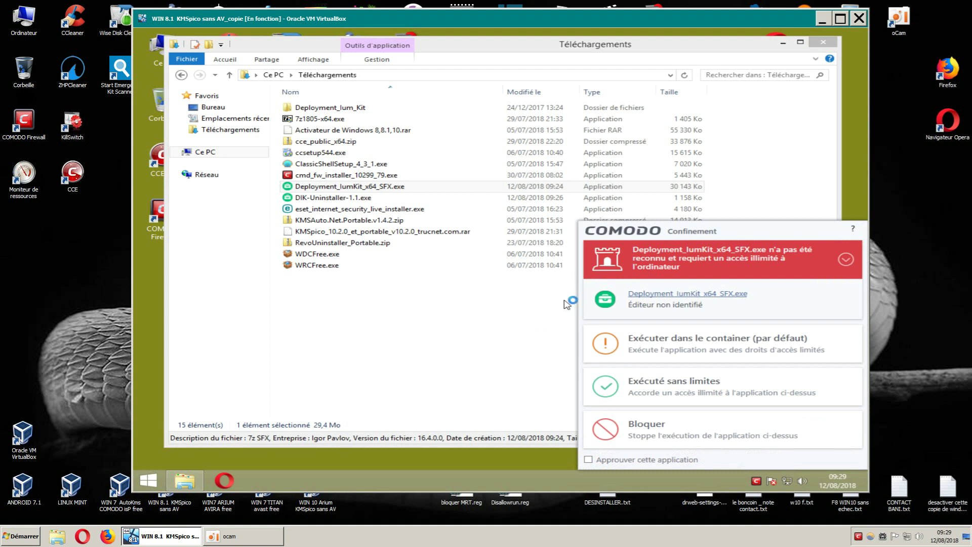
left_click(678, 386)
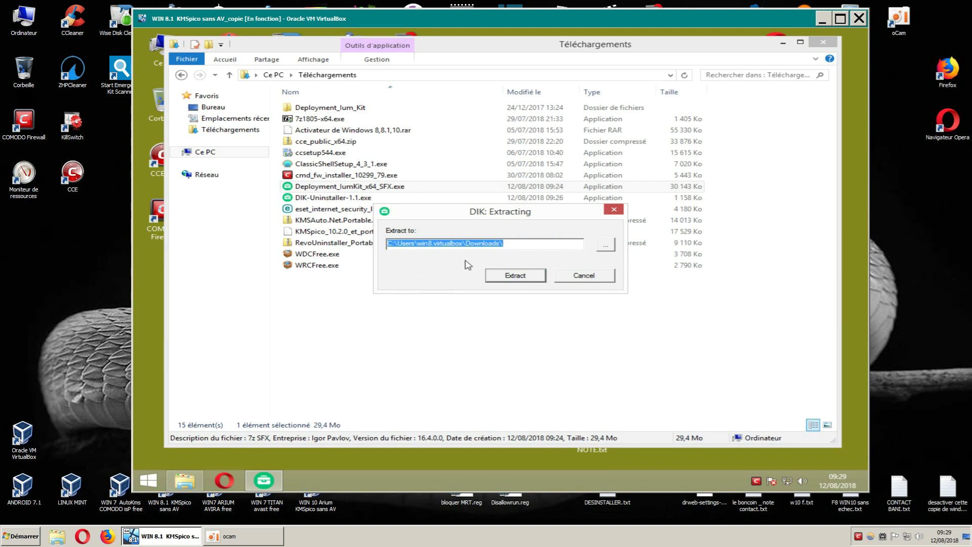
left_click(613, 209)
left_click(456, 328)
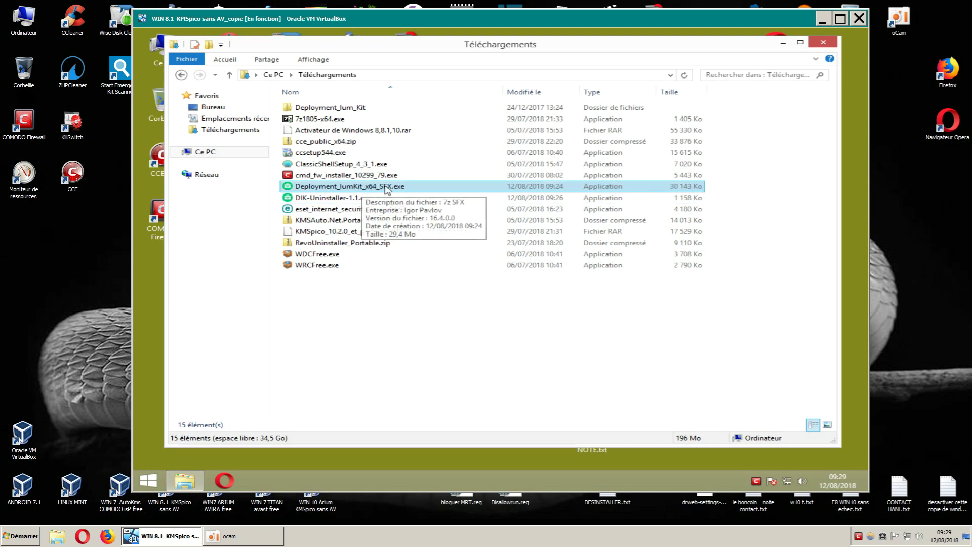
Step: Launch DIK_4.3_171221.exe from the Deployment_Ium_Kit folder as administrator, allowing it unlimited execution and internet access in COMODO
double_click(342, 110)
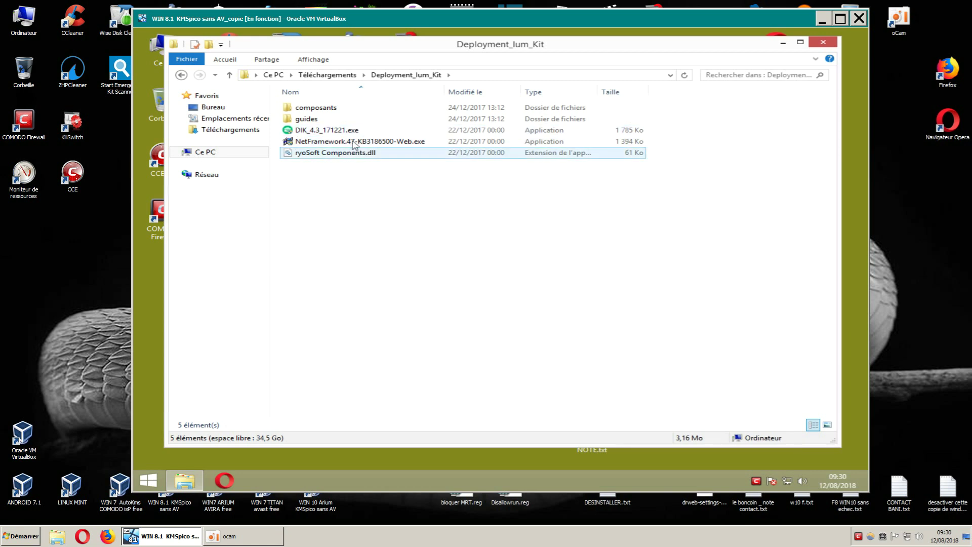
right_click(336, 131)
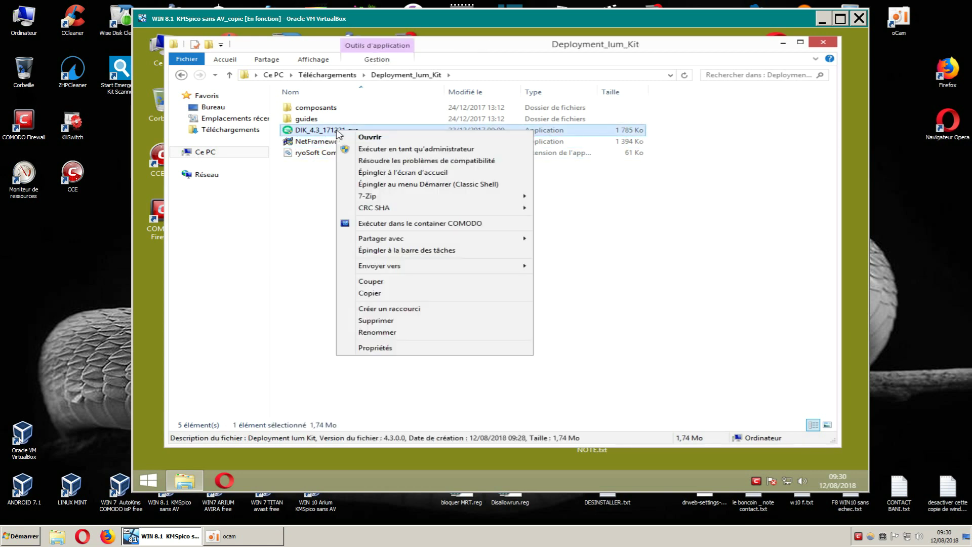
left_click(373, 149)
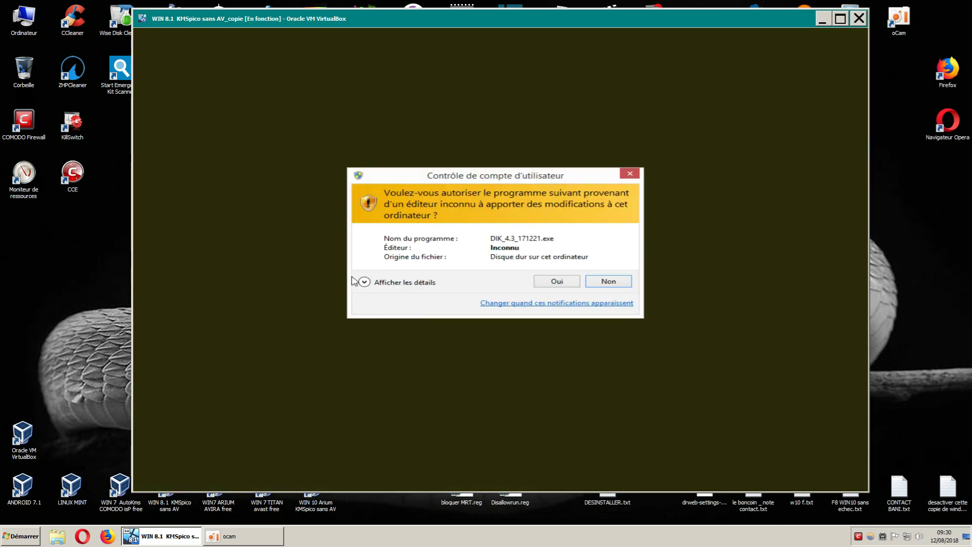
left_click(554, 284)
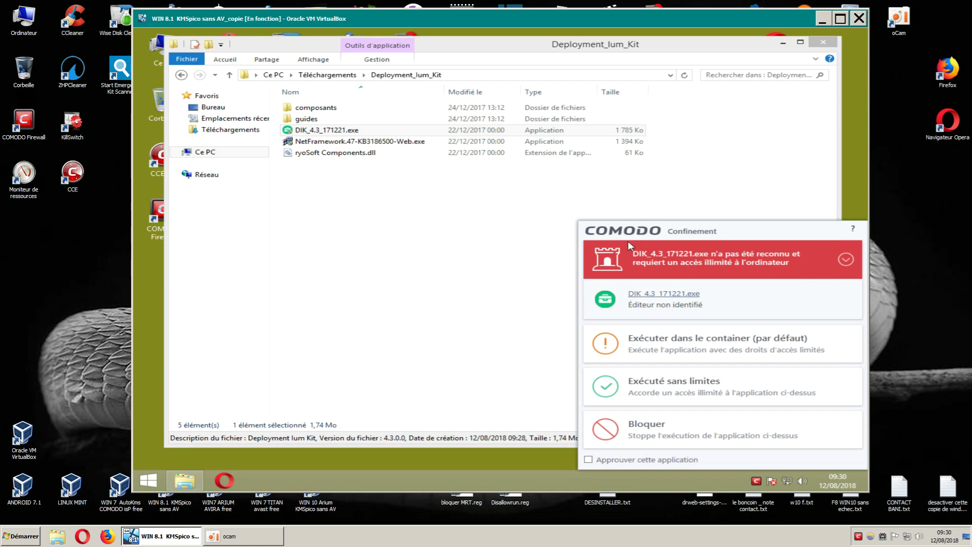
left_click(646, 387)
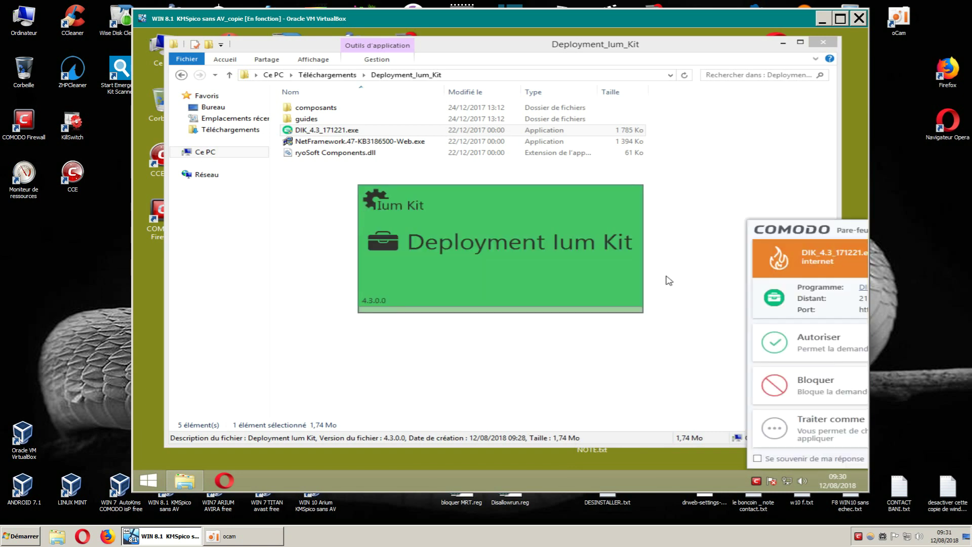
left_click(809, 346)
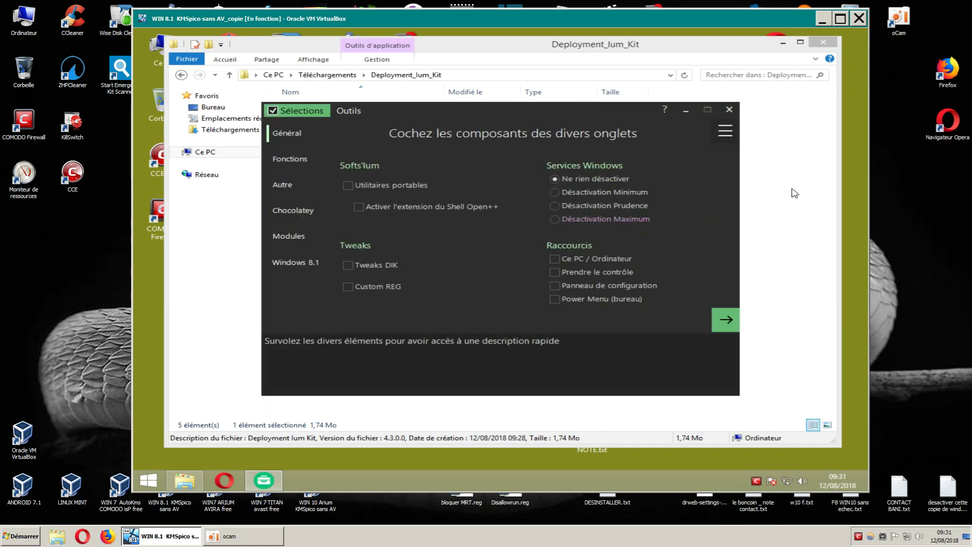
left_click(783, 43)
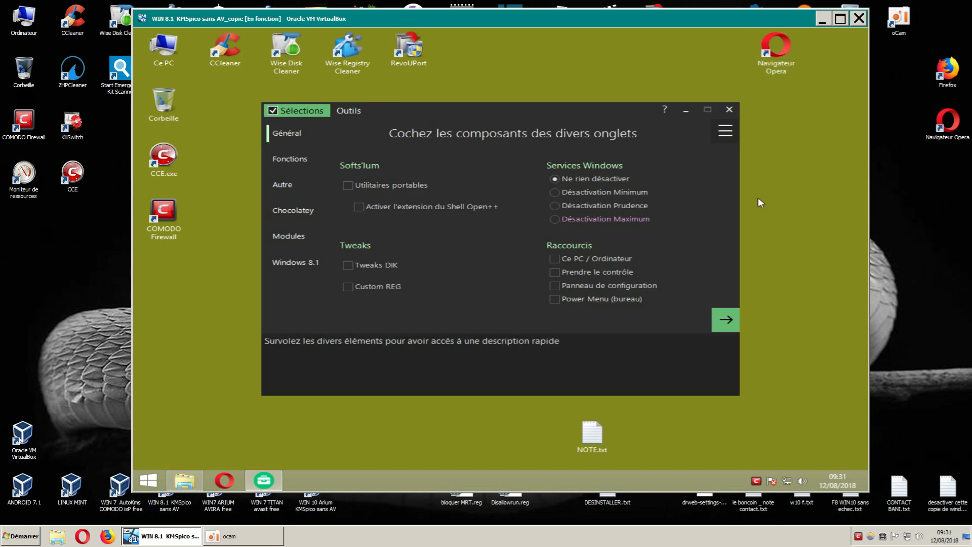
left_click_drag(481, 108, 456, 93)
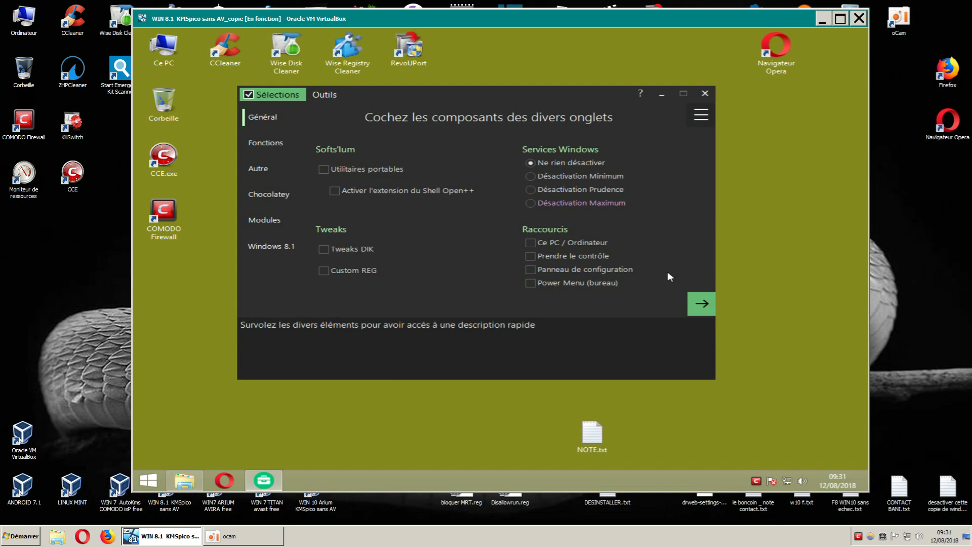
Step: Select the "Prendre le contrôle" shortcut under Raccourcis and allow msfeedssync.exe through the COMODO firewall
mouse_move(530, 258)
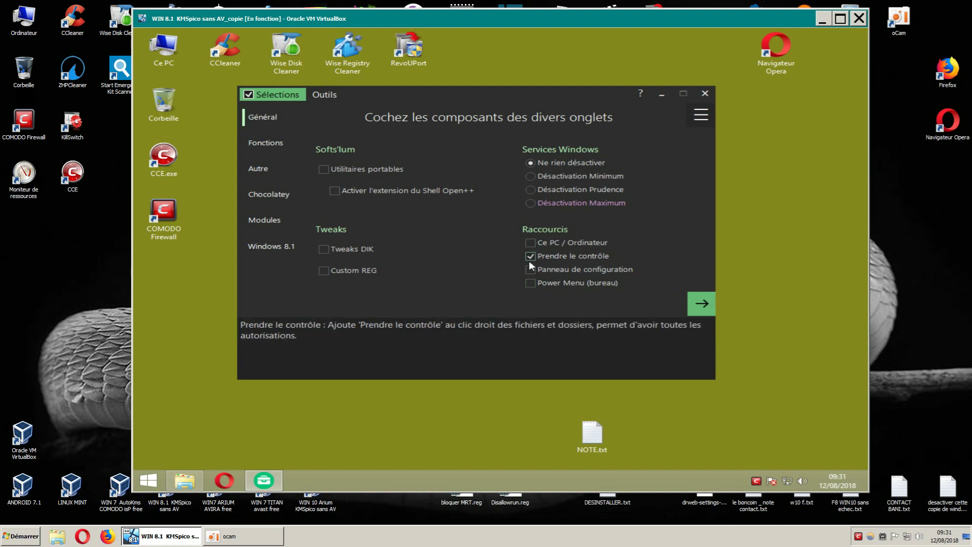
mouse_move(580, 246)
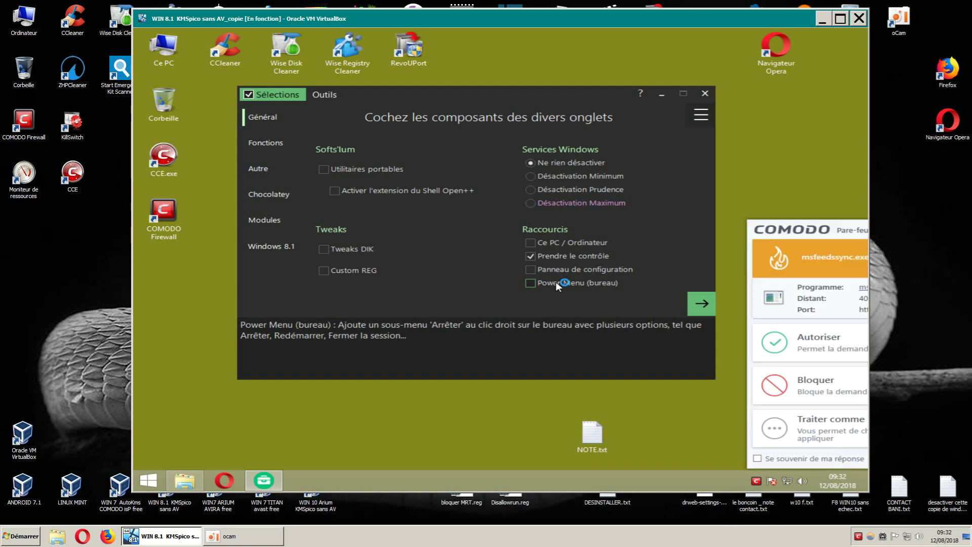
left_click(813, 338)
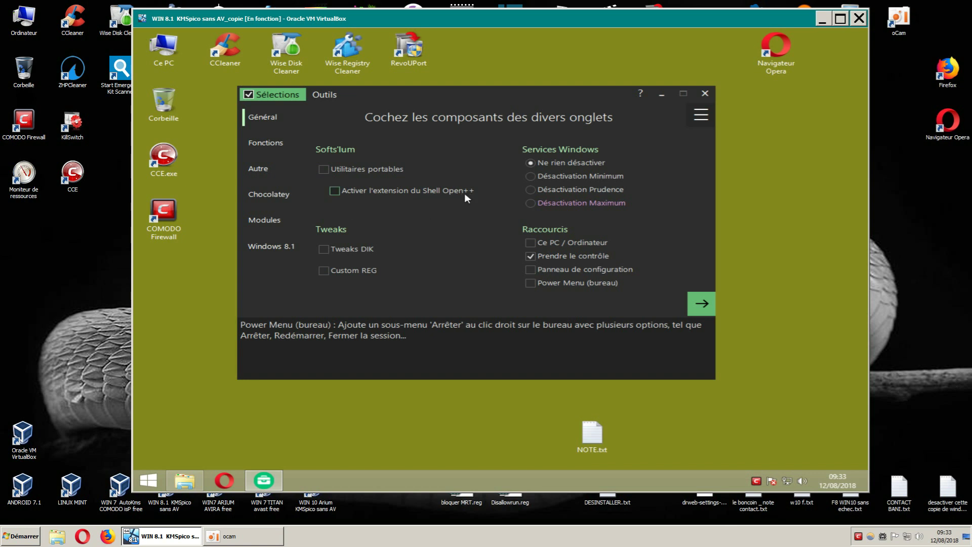
Step: Select the Softs'Ium portable utilities ("Utilitaires portables") and enable the Open++ shell extension
left_click(334, 191)
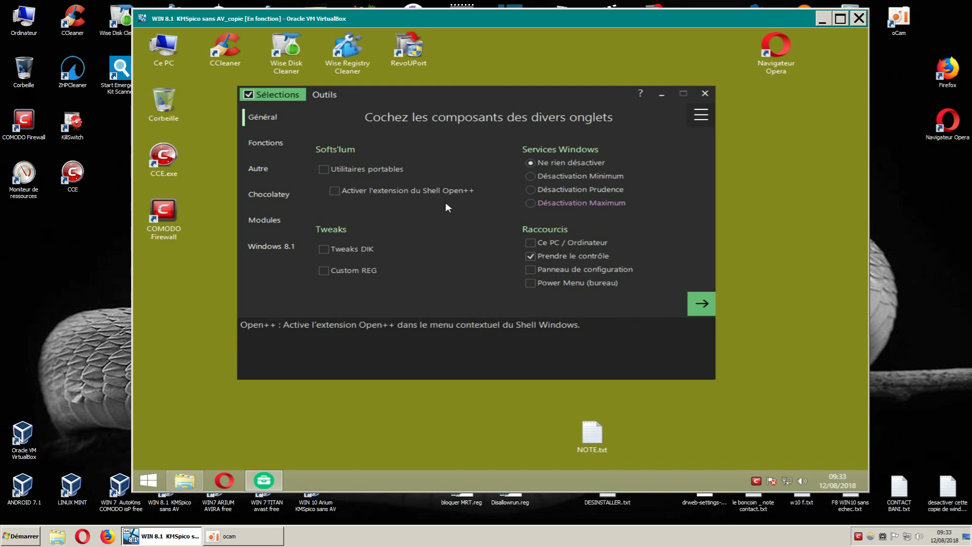
left_click(325, 170)
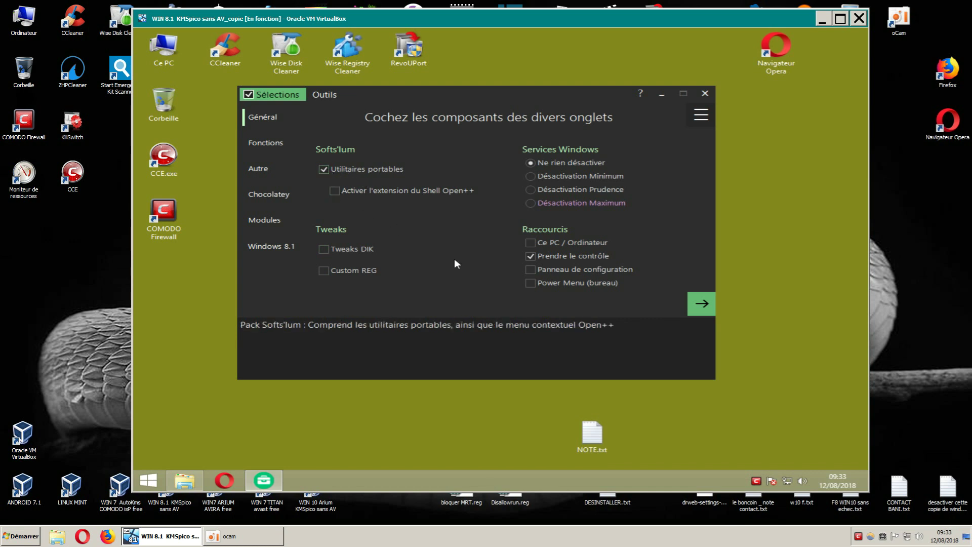
left_click(335, 191)
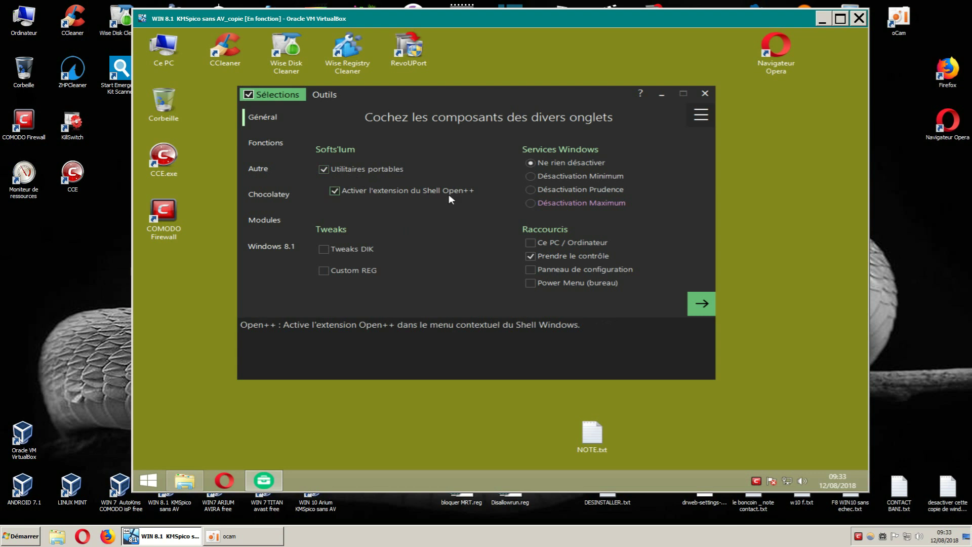
Step: Review the Windows services deactivation levels and choose "Désactivation Prudence"
left_click(576, 175)
mouse_move(557, 193)
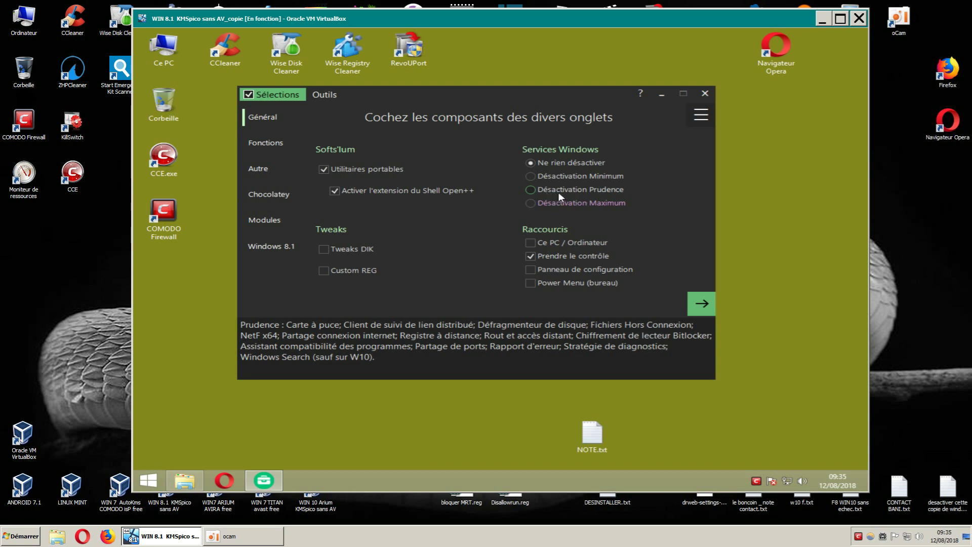
left_click(532, 191)
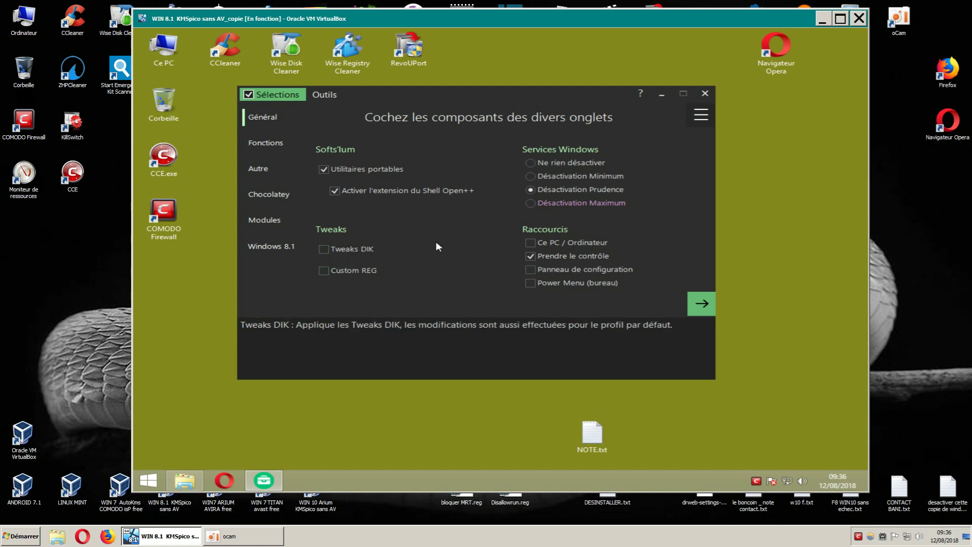
Step: In Fonctions, select the desktop theme ("Thème de bureau") and disable diagnostics tracking and nVidia telemetry
left_click(265, 142)
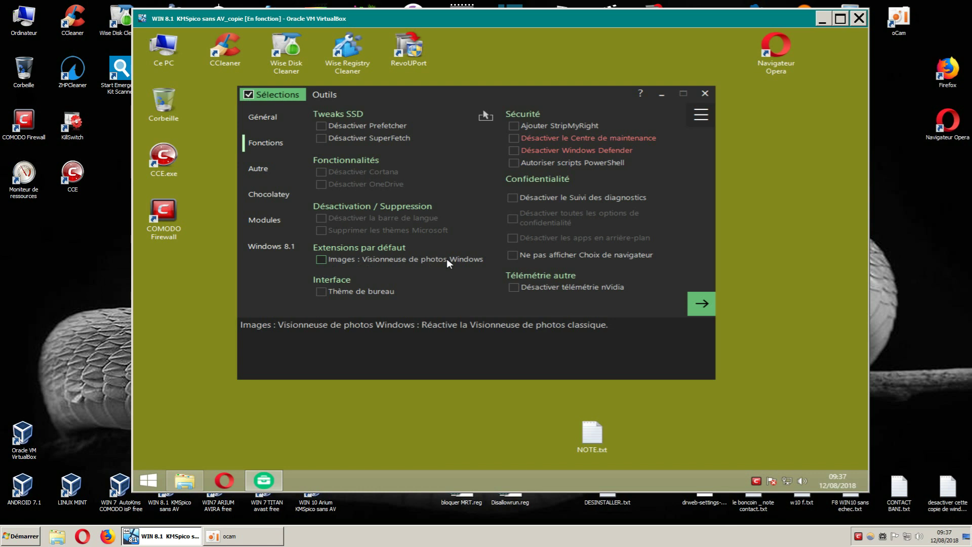
left_click(322, 292)
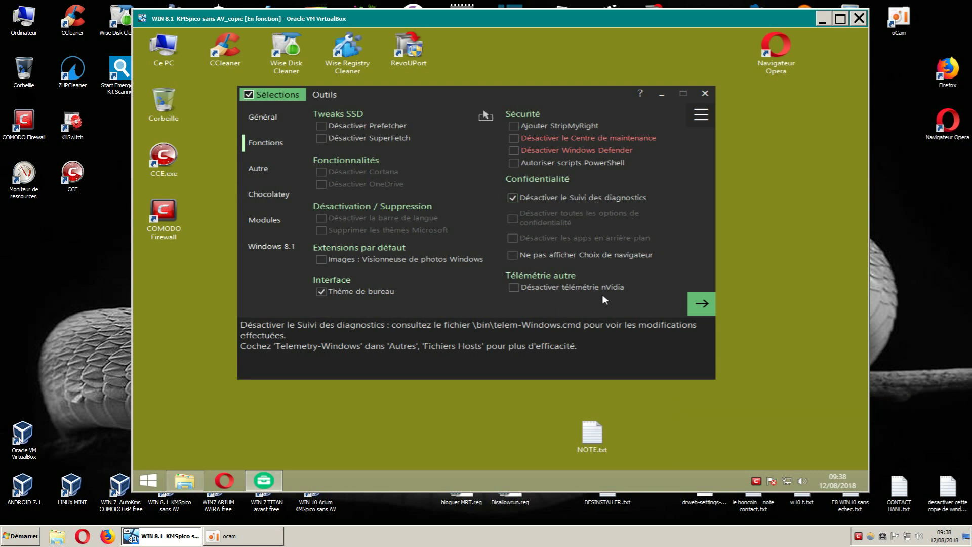
left_click(515, 288)
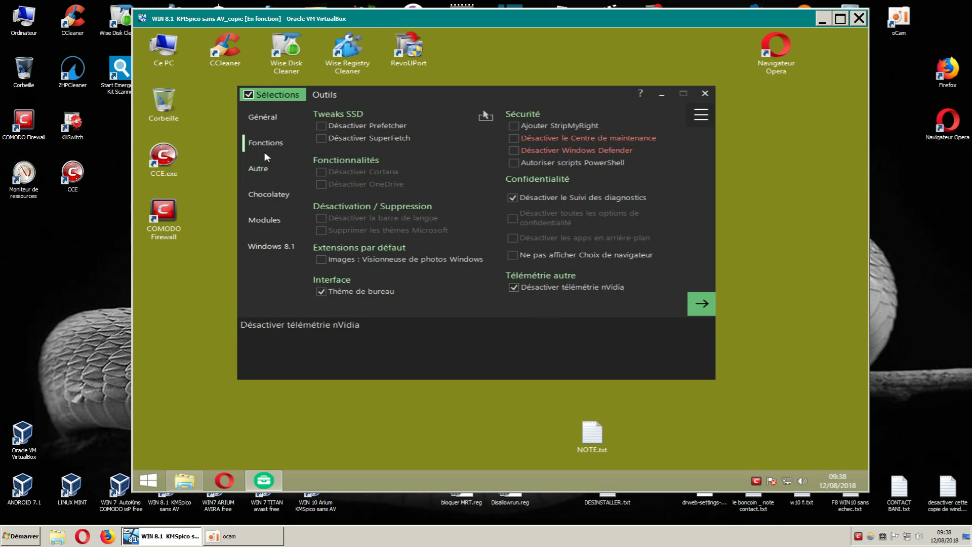
Step: In the Autre section, tick the Telemetry-Windows hosts file and view the hosts components folder
left_click(254, 172)
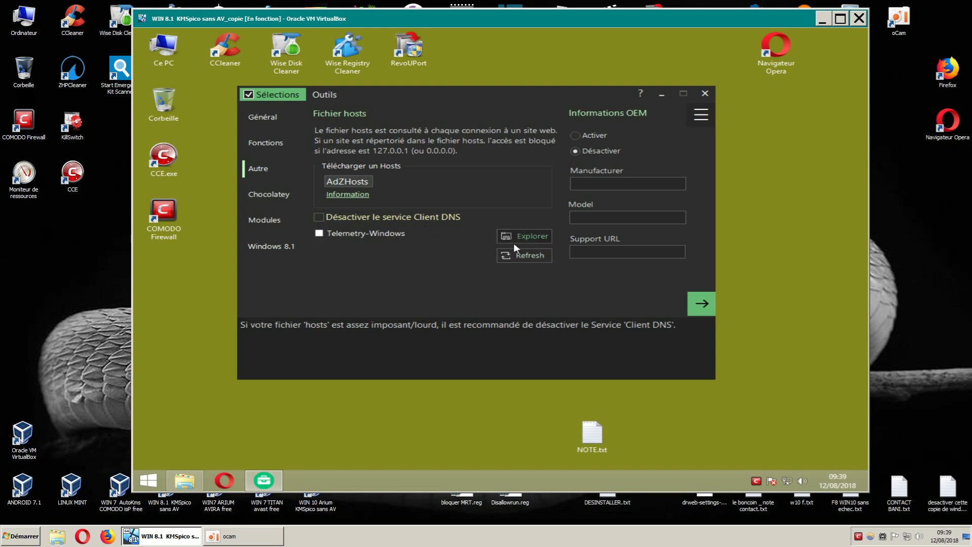
left_click(317, 234)
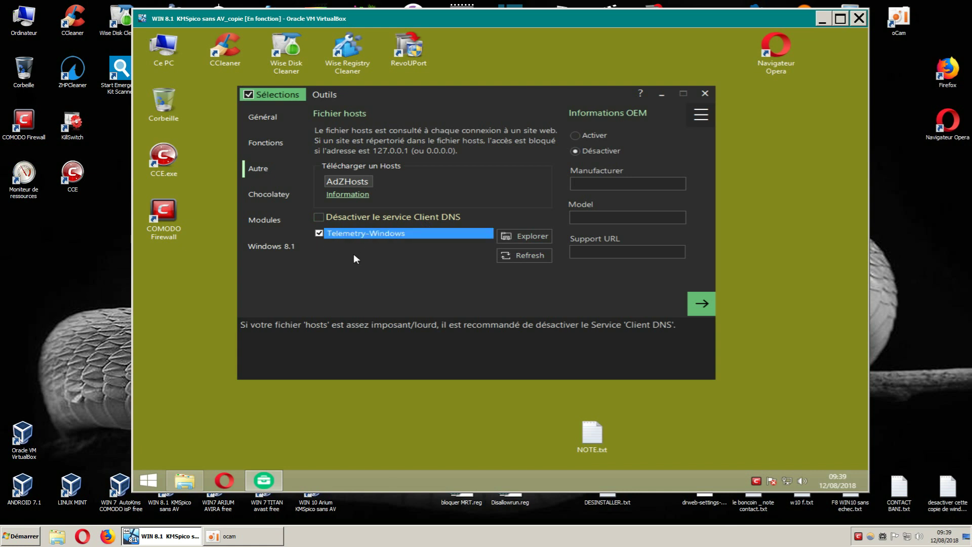
left_click(509, 237)
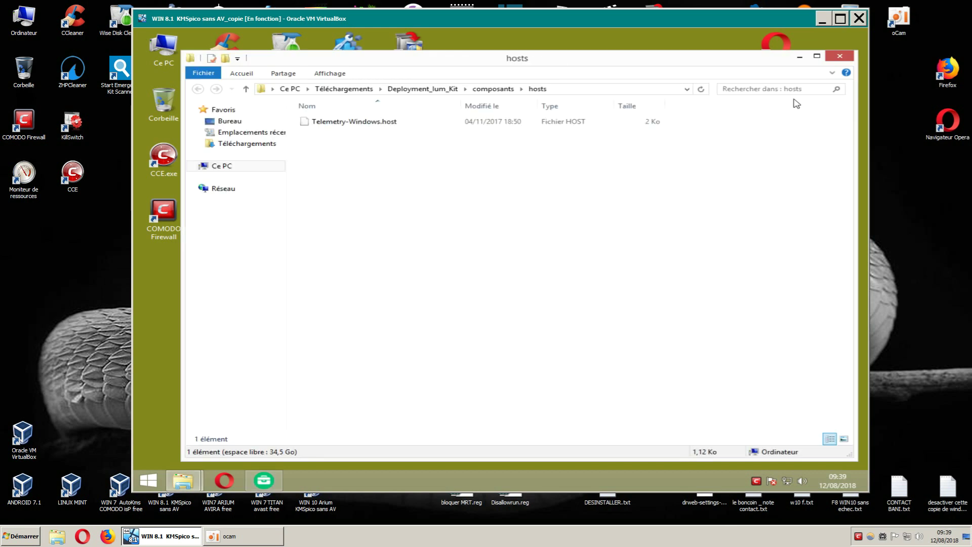
left_click(840, 57)
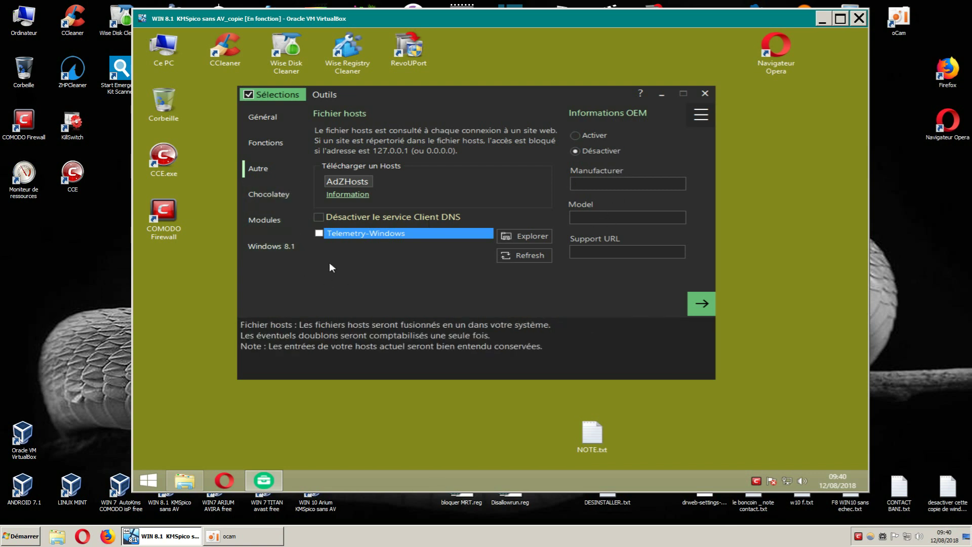
Step: In the Chocolatey section, select the Gimp package so that Chocolatey's installation is enabled, and clear the package selections again
left_click(260, 196)
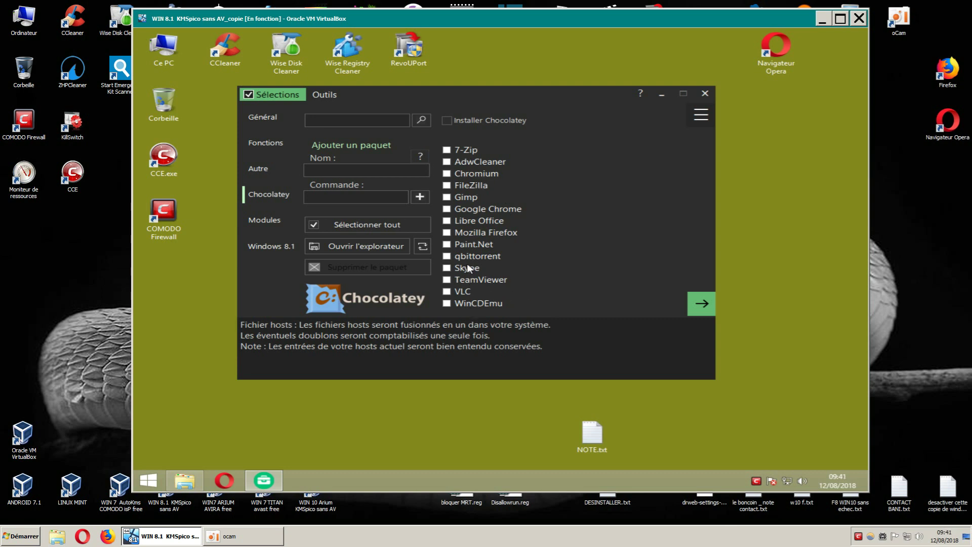
left_click(450, 199)
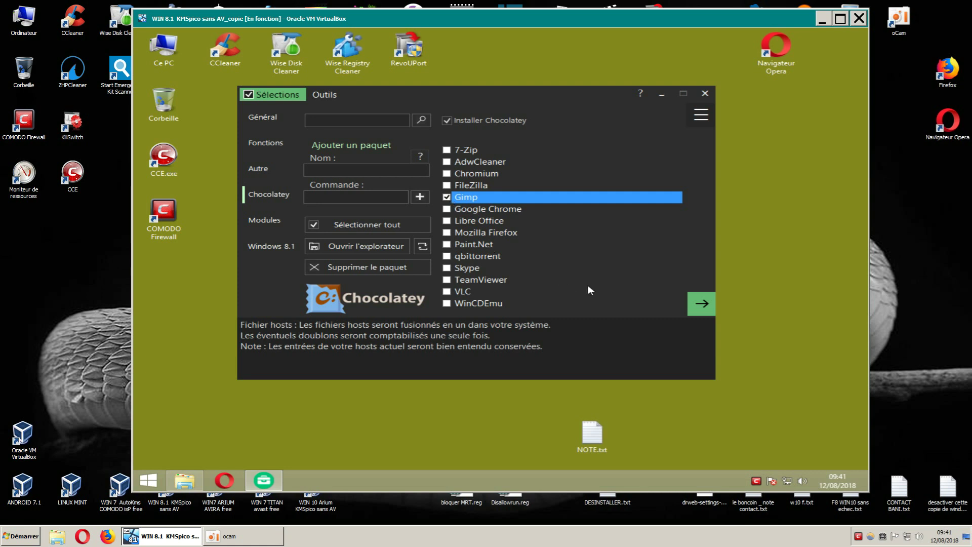
left_click(449, 270)
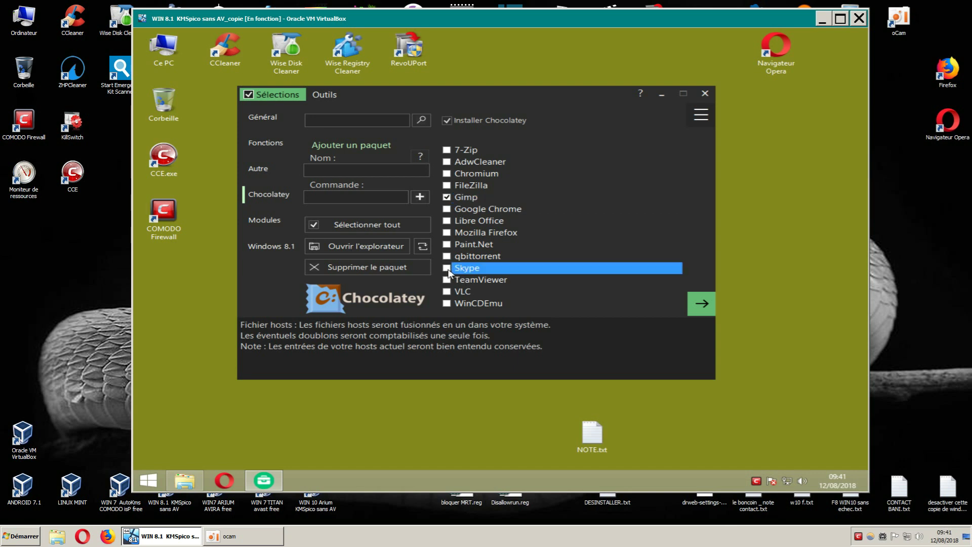
left_click(448, 198)
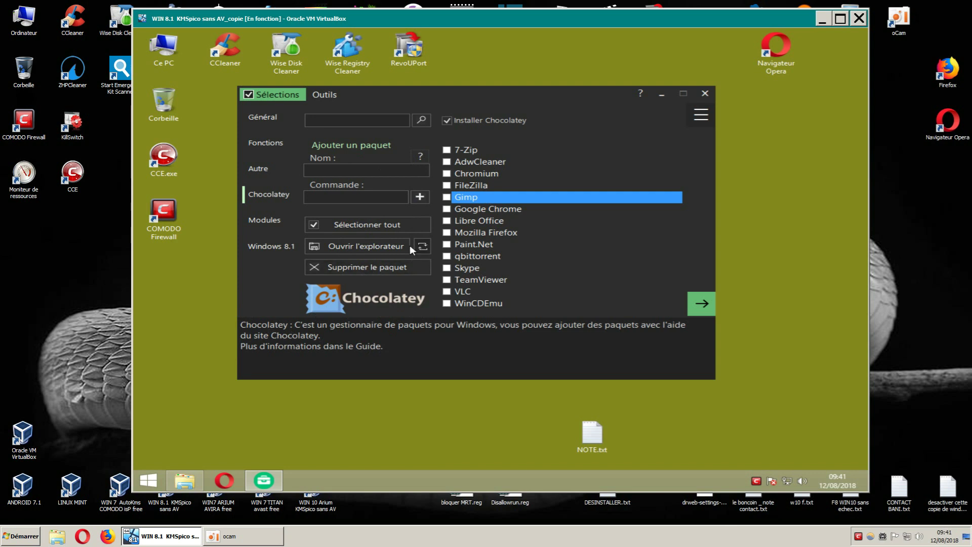
Step: In the Modules section, open the online module download page, read how to add DIK modules and close the browser
left_click(271, 223)
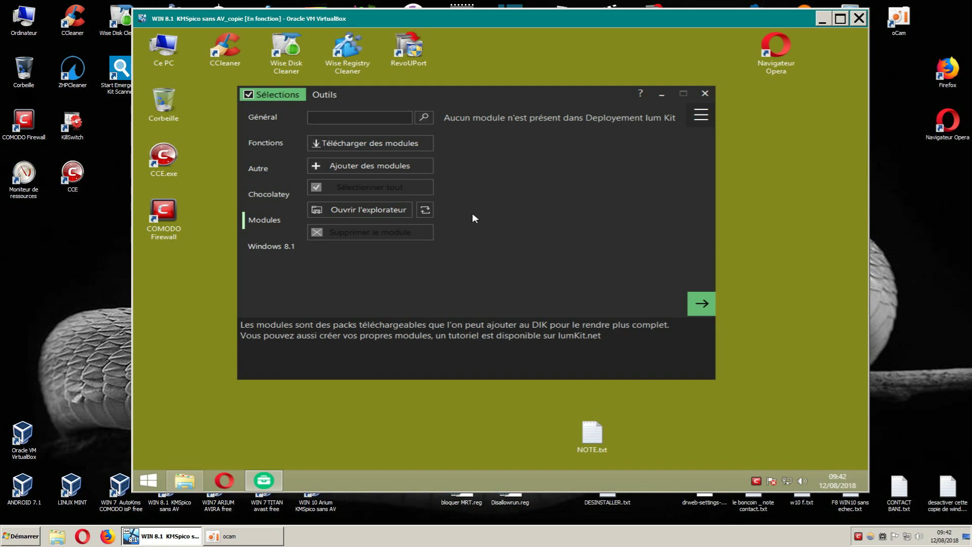
left_click(411, 145)
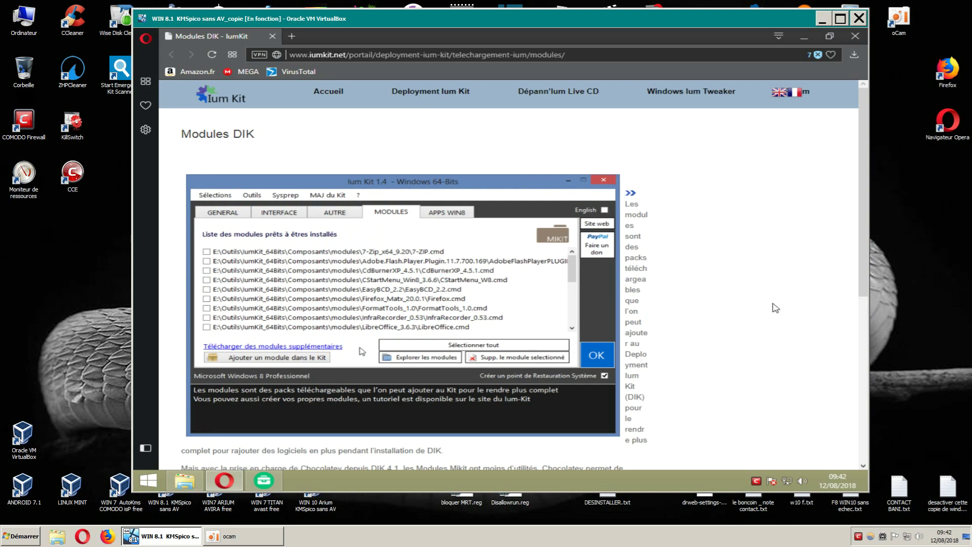
scroll(775, 307, "down", 1)
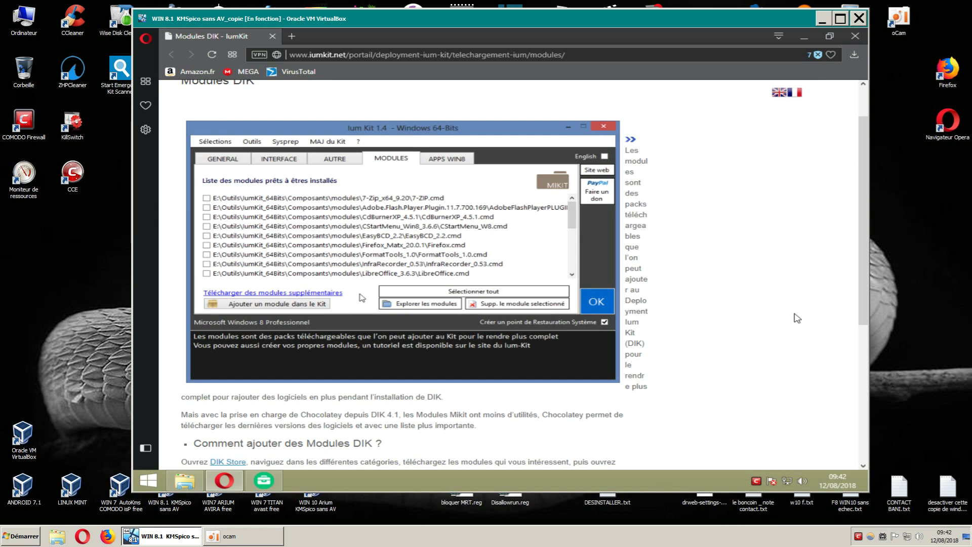
scroll(799, 319, "down", 2)
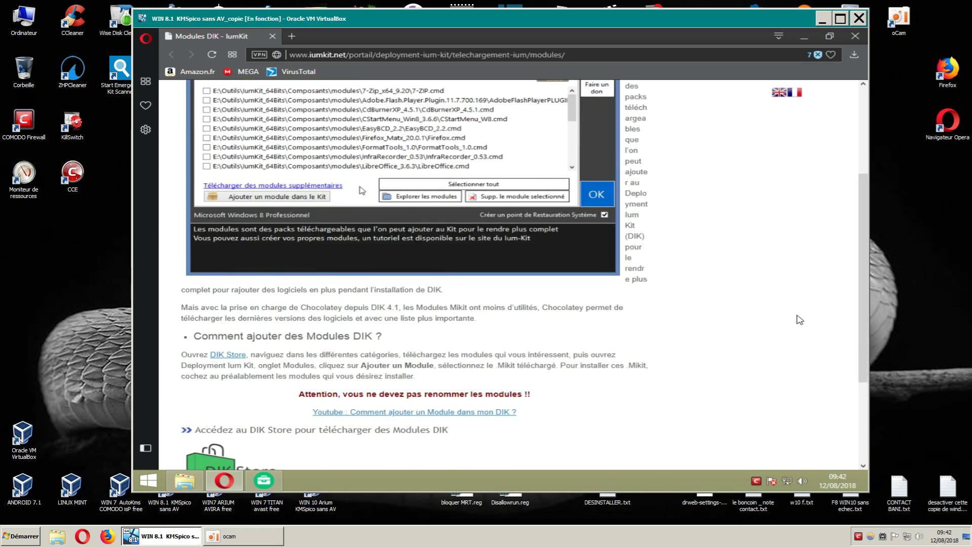
scroll(798, 319, "up", 3)
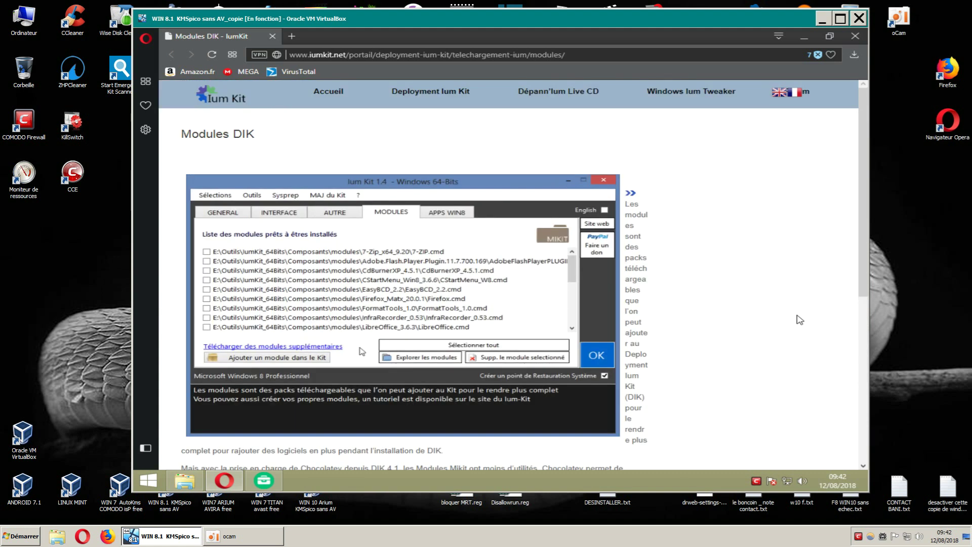
scroll(798, 319, "down", 1)
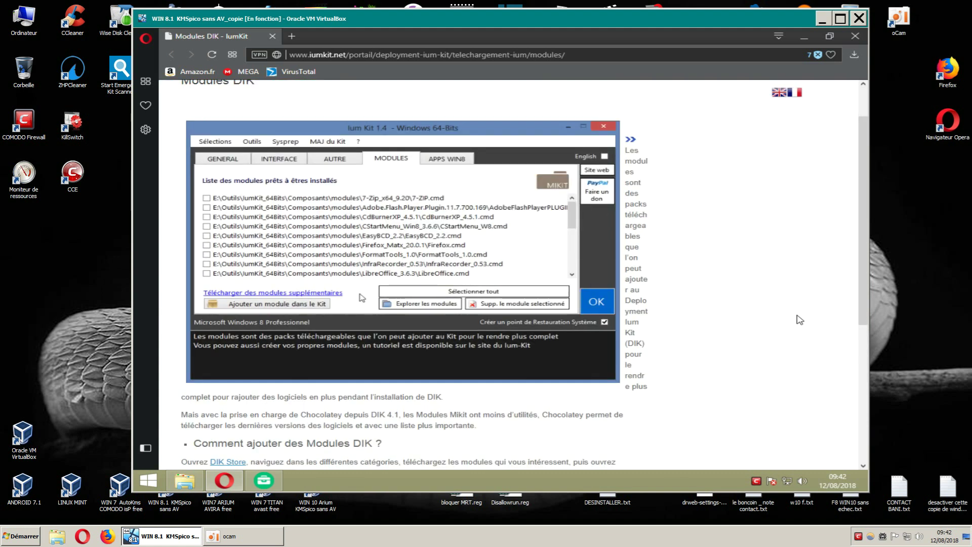
scroll(799, 319, "down", 4)
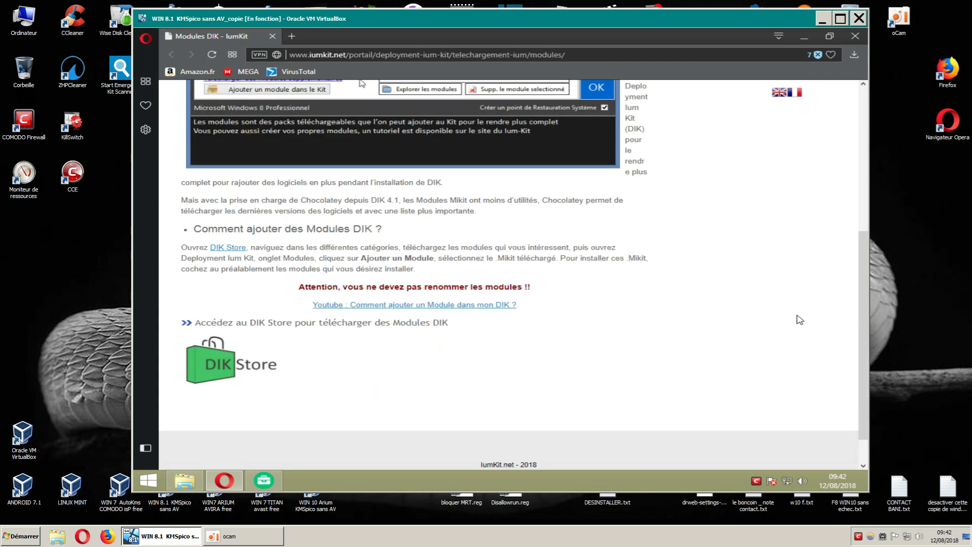
scroll(800, 320, "down", 2)
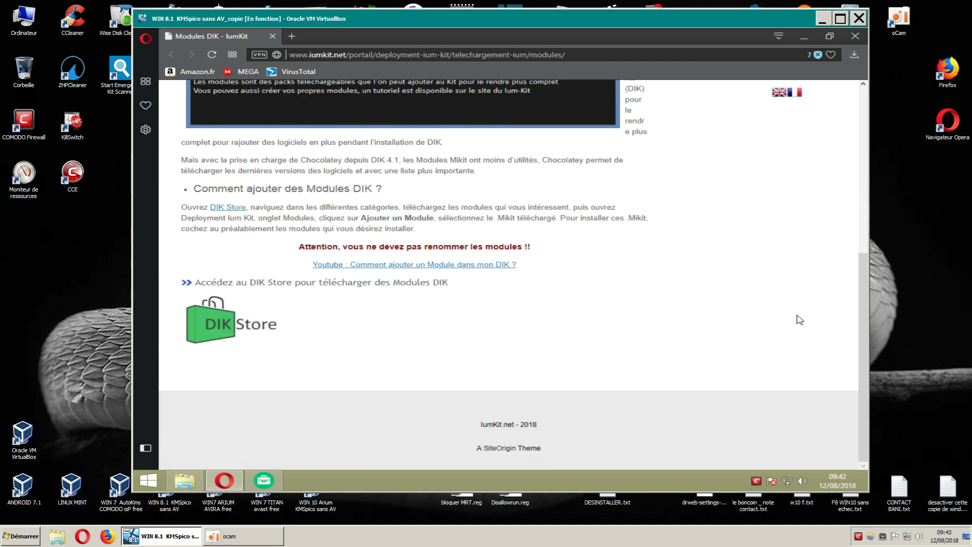
key("Home")
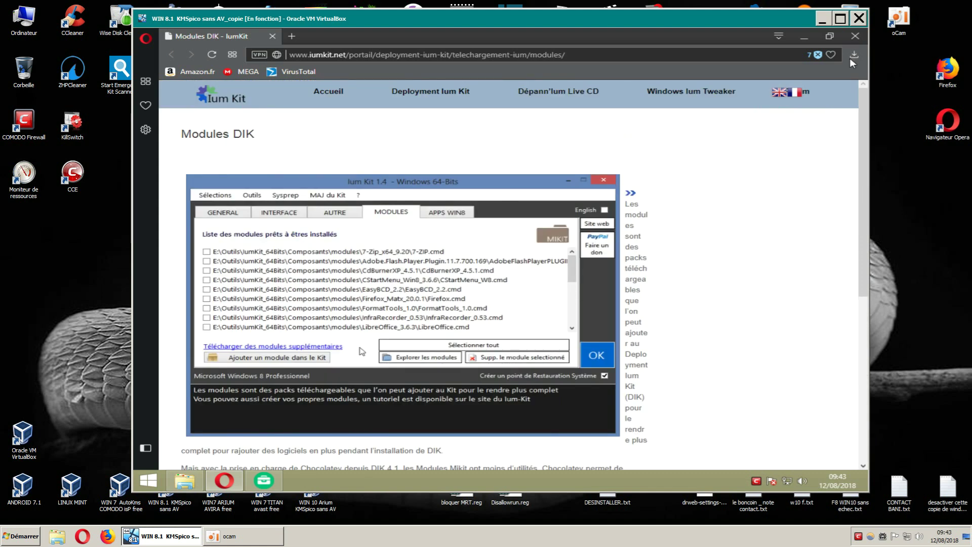
left_click(855, 36)
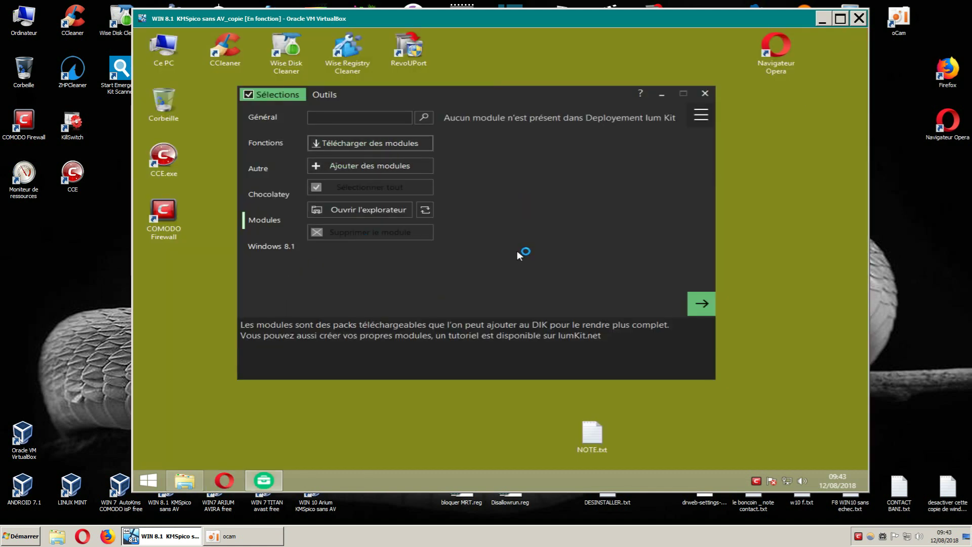
Step: In the Windows 8.1 section, mark all the Bing apps, Xbox Live Games, Zune Music Player and Zune Video Player for removal
left_click(271, 245)
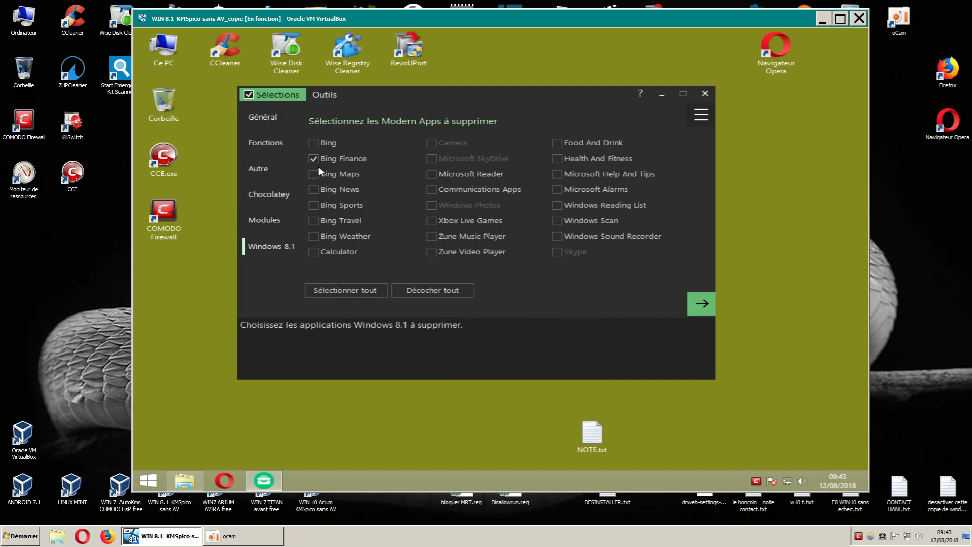
left_click(315, 142)
left_click(314, 222)
left_click(314, 236)
left_click(433, 221)
left_click(431, 238)
left_click(430, 252)
Step: Mark Windows Sound Recorder, Microsoft Alarms, Microsoft Help And Tips, Health And Fitness, Food And Drink and Calculator for removal
left_click(567, 234)
left_click(559, 191)
left_click(559, 174)
left_click(559, 158)
left_click(557, 143)
left_click(317, 253)
Step: Check the kit's notifications and its Paramètres options, and return to the app selections
left_click(702, 115)
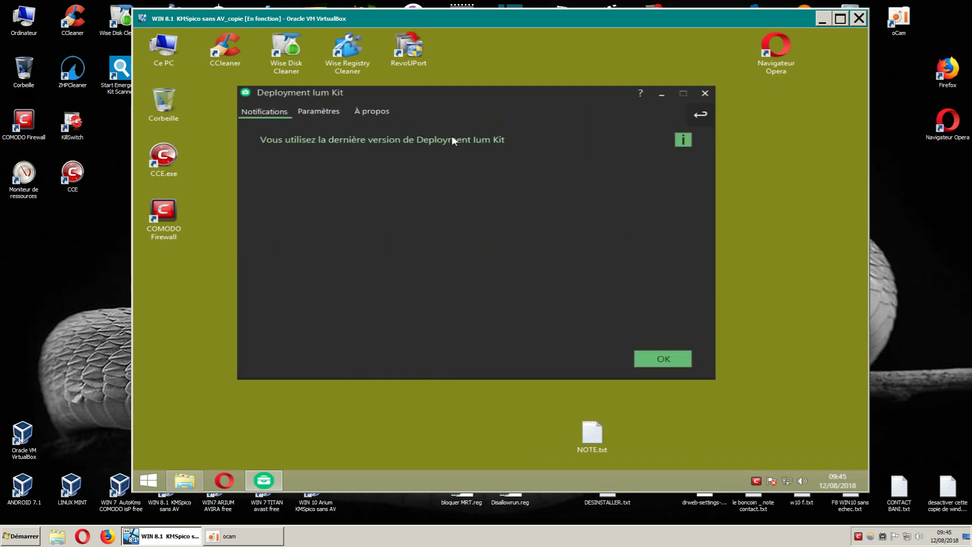
left_click(326, 111)
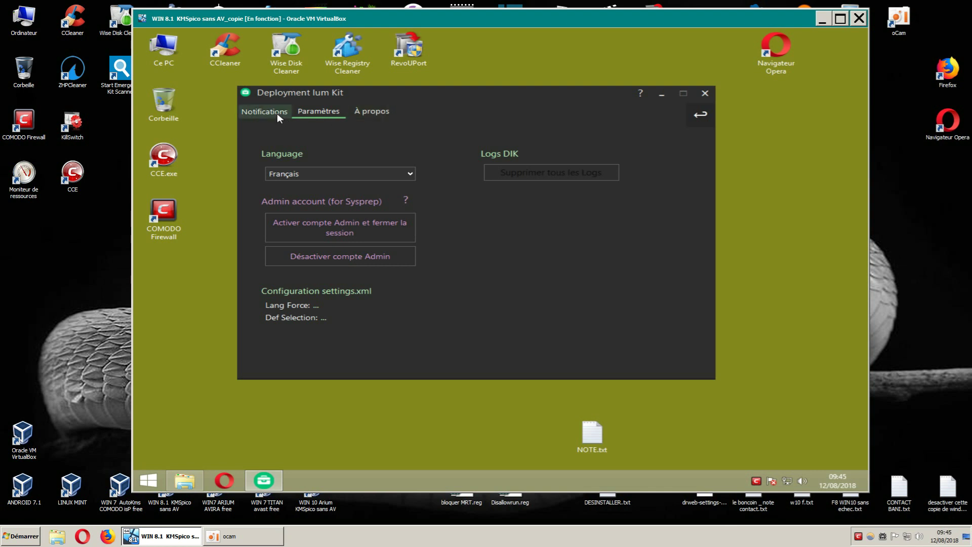
left_click(701, 116)
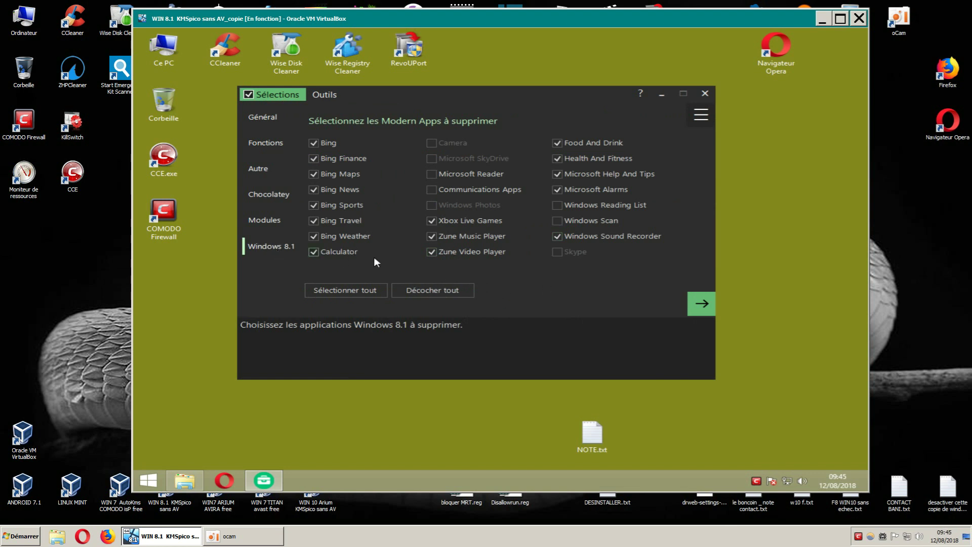
Step: Run the kit's installation with a system restore point and a final message, allowing the PowerShell connection through the COMODO firewall
left_click(701, 303)
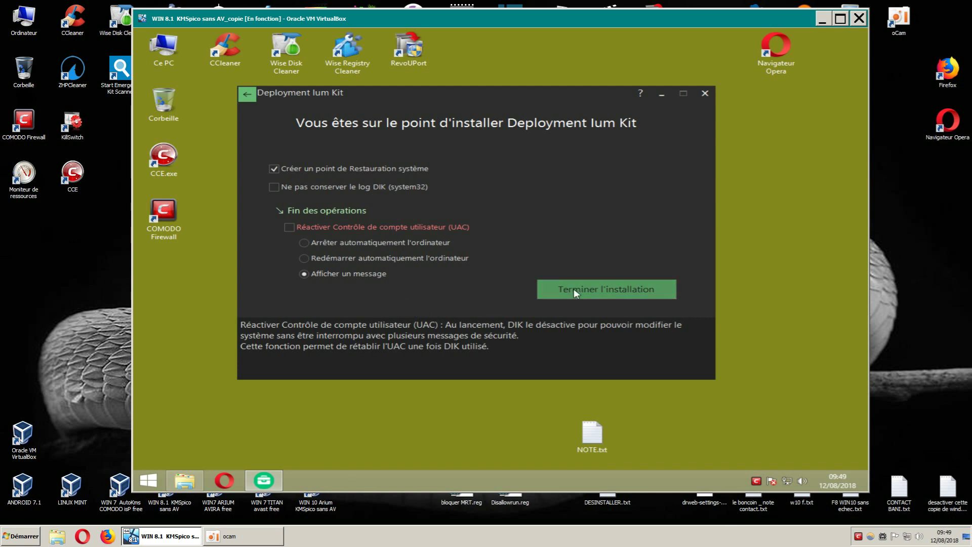
left_click(596, 292)
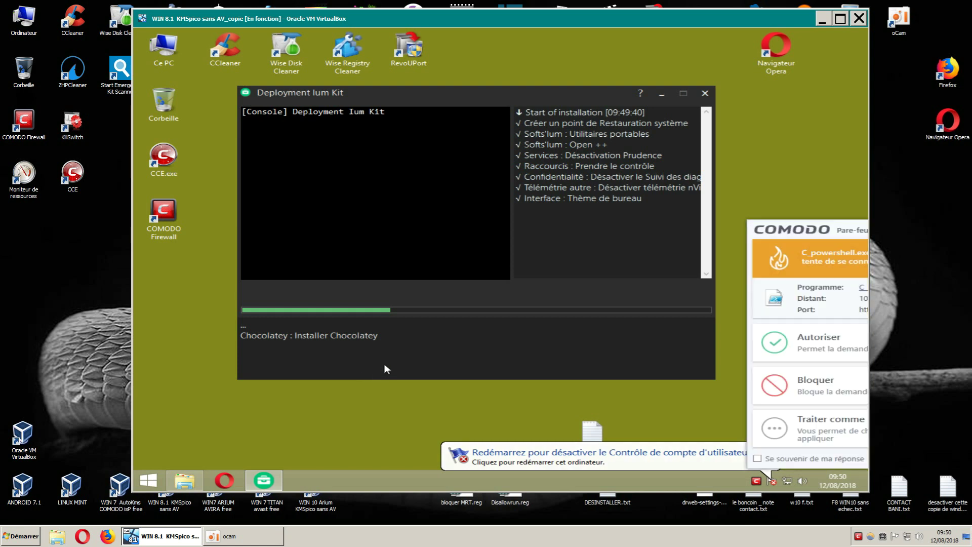
left_click(800, 345)
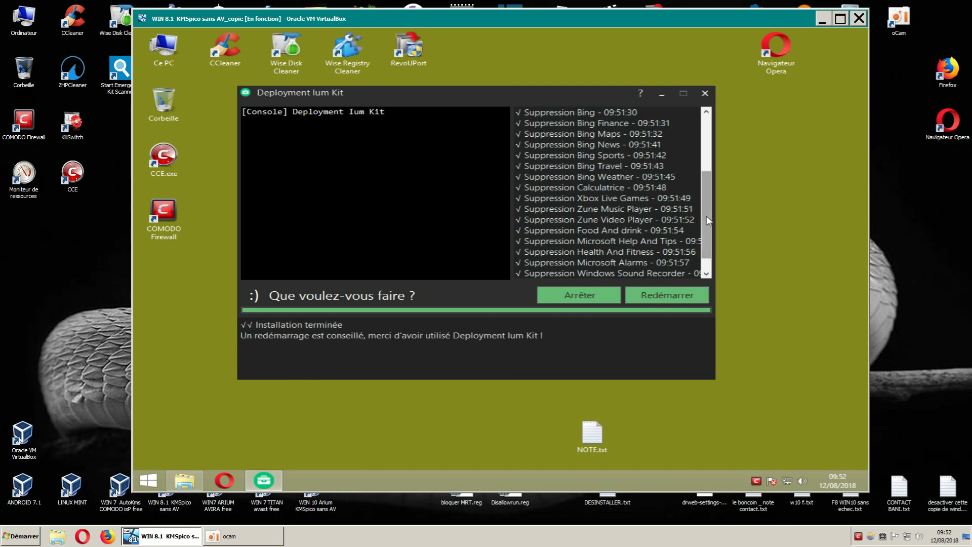
Step: Review the installation log from start to end and restart the virtual machine
scroll(706, 238, "down", 1)
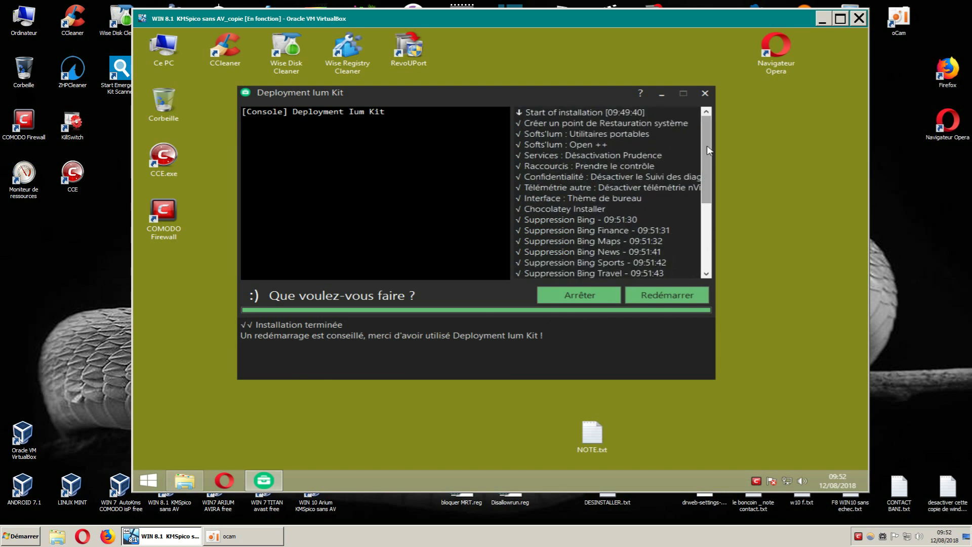
left_click_drag(709, 149, 708, 250)
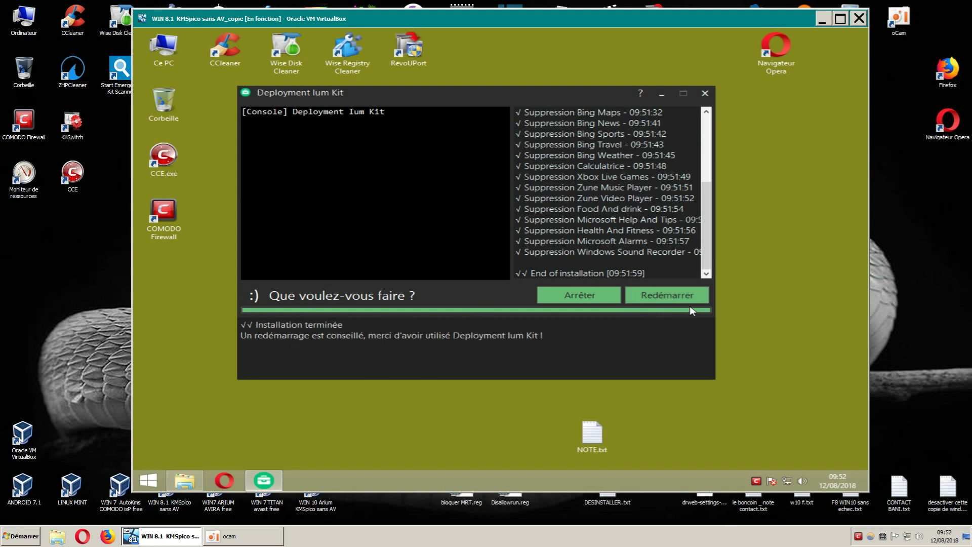
left_click(679, 296)
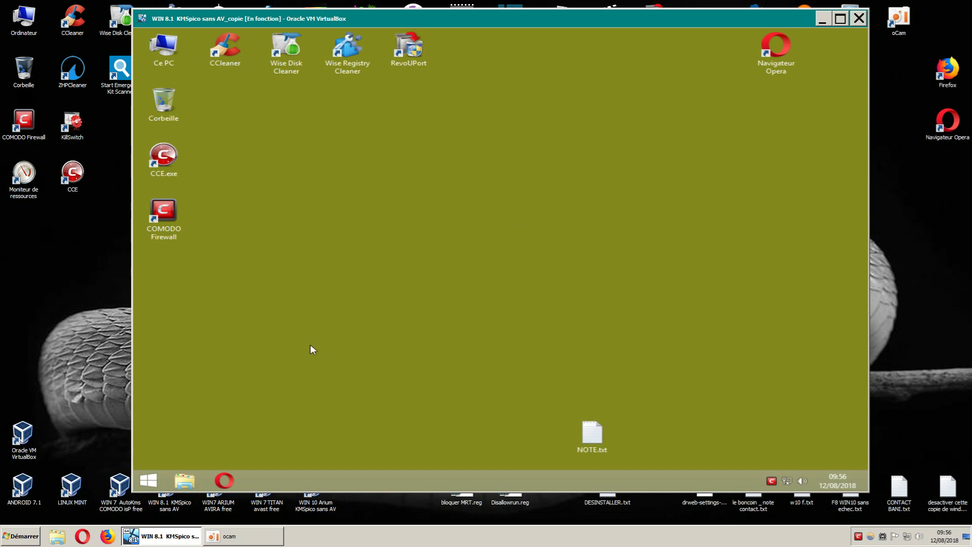
Step: Look through all programs in the Start menu, expanding the Notepad++, Softs'Ium and Système Windows folders
left_click(154, 478)
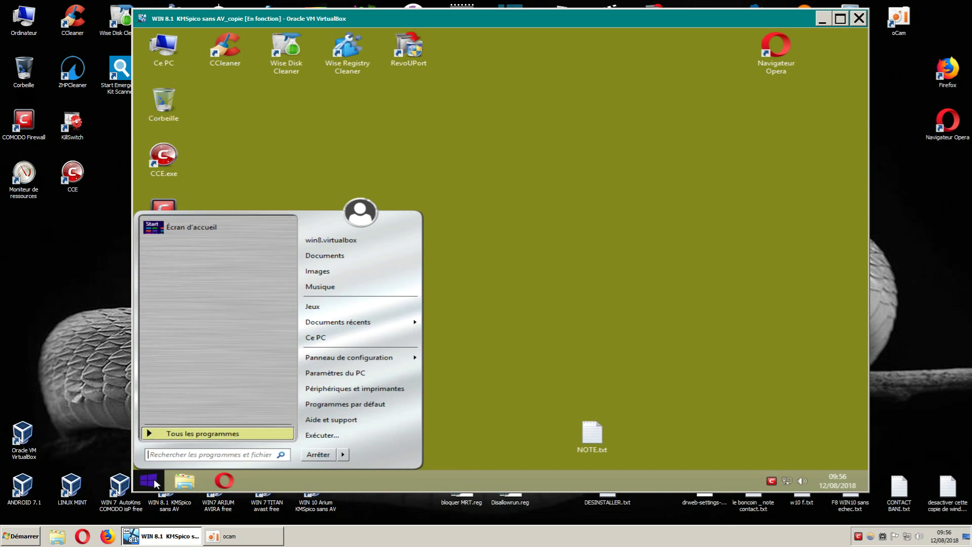
left_click(213, 434)
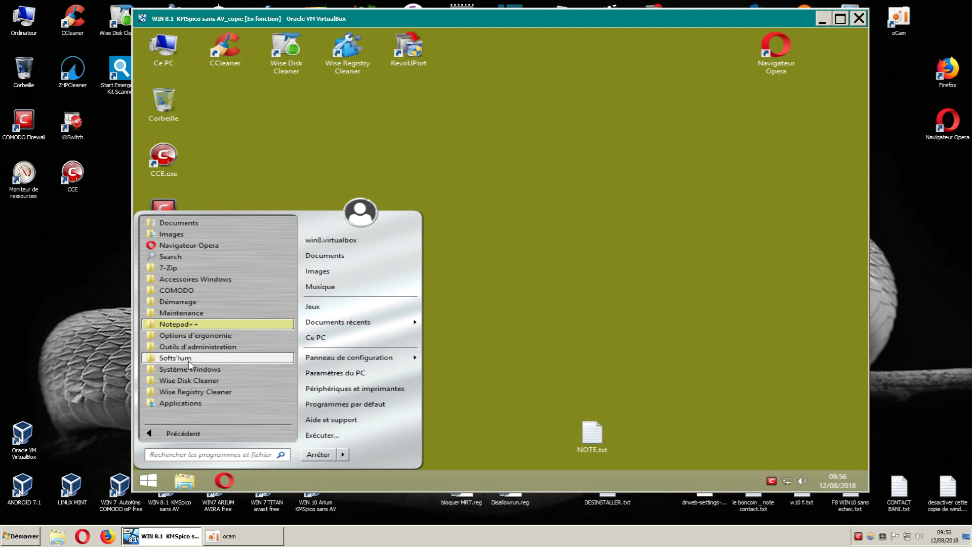
left_click(184, 329)
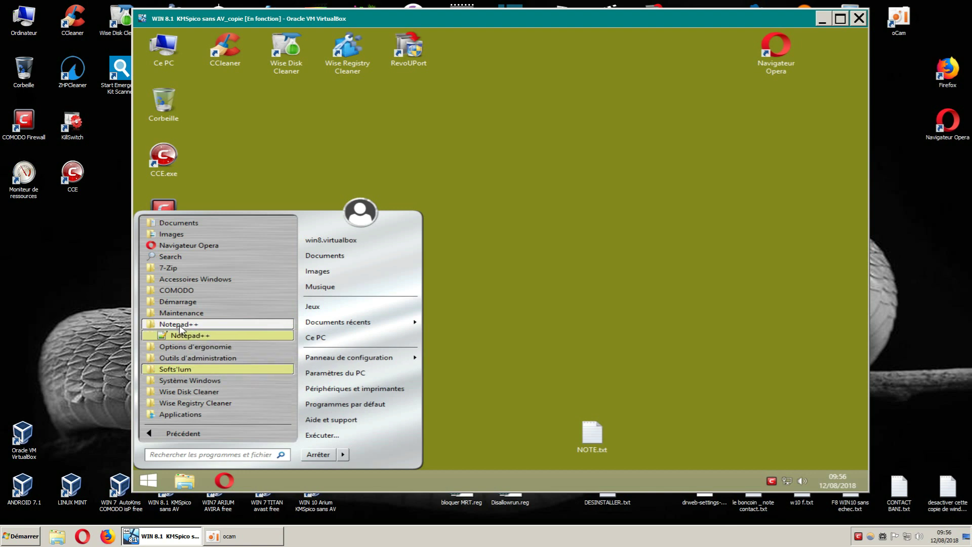
left_click(176, 371)
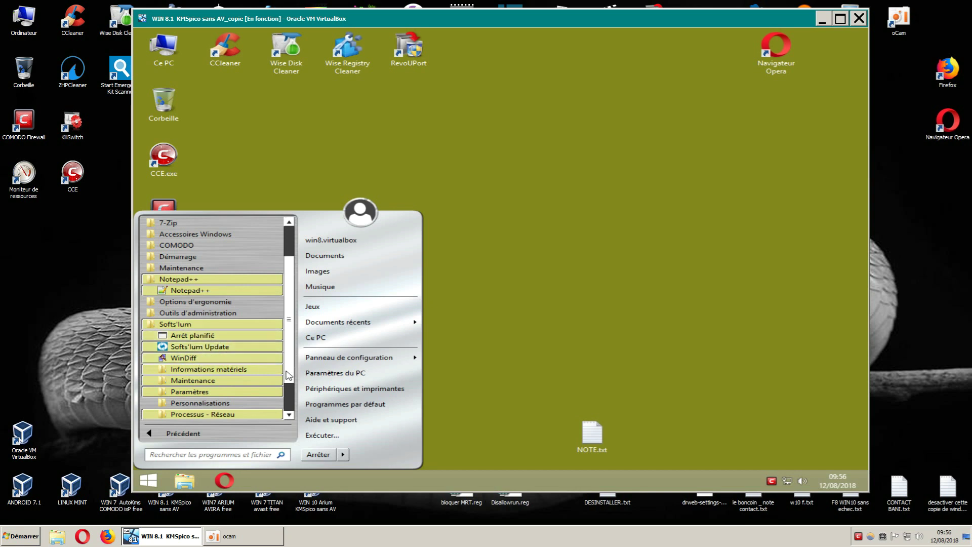
scroll(287, 366, "down", 2)
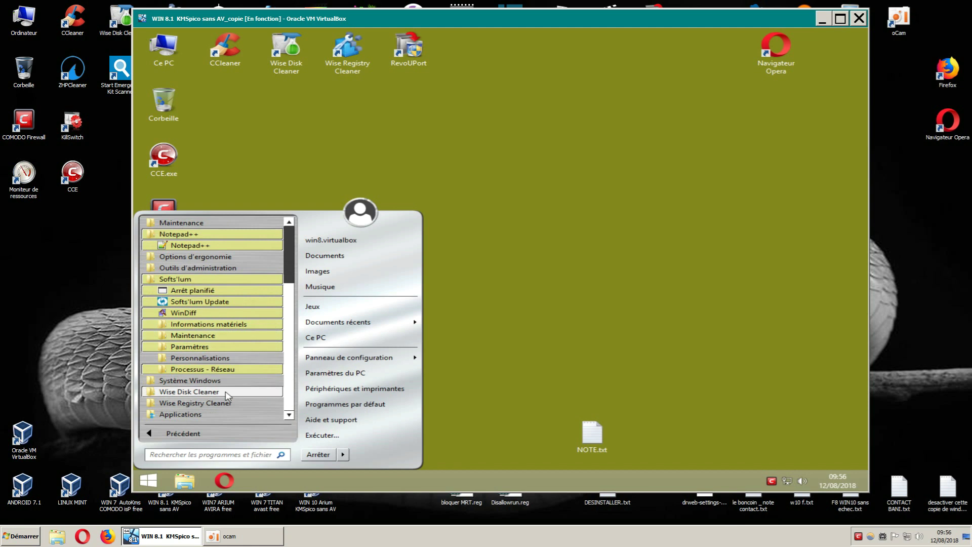
left_click(189, 384)
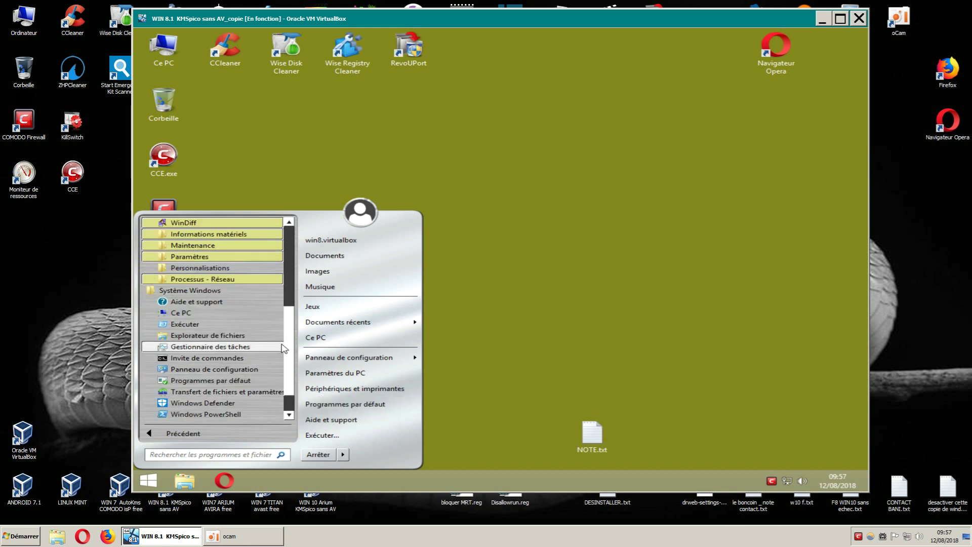
scroll(289, 346, "down", 1)
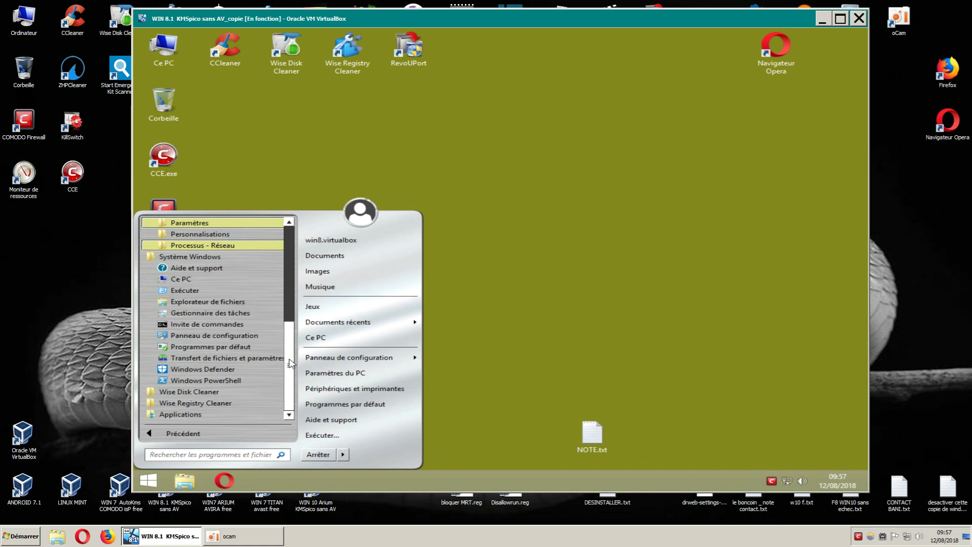
Step: Look through the Start menu programs, expanding the Accessoires Windows folder and the Paramètres subfolder of Softs'Ium
scroll(290, 362, "up", 2)
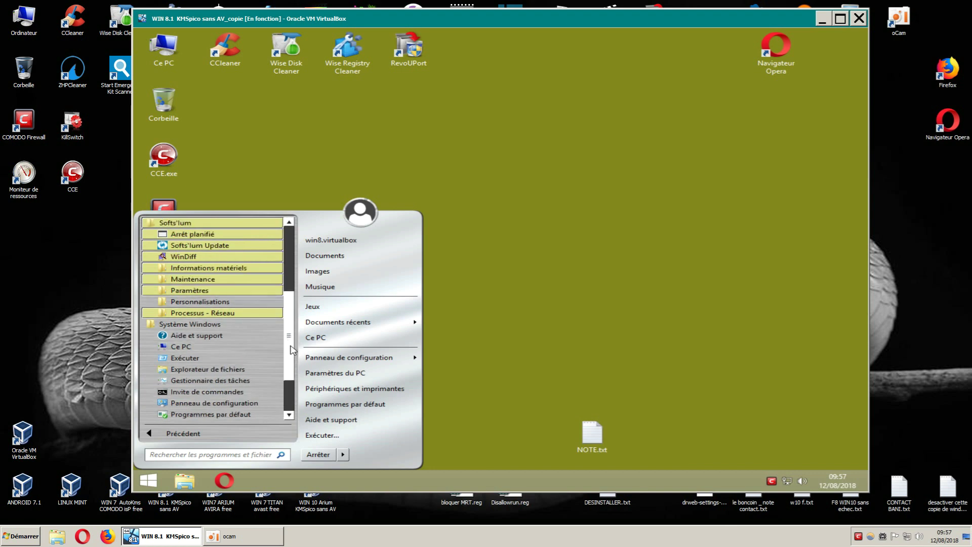
left_click_drag(293, 349, 299, 270)
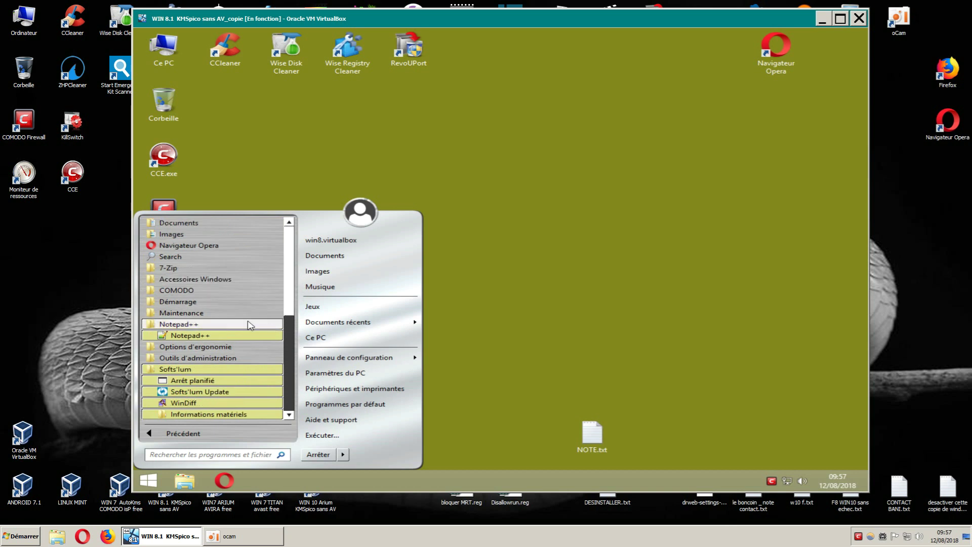
left_click(216, 287)
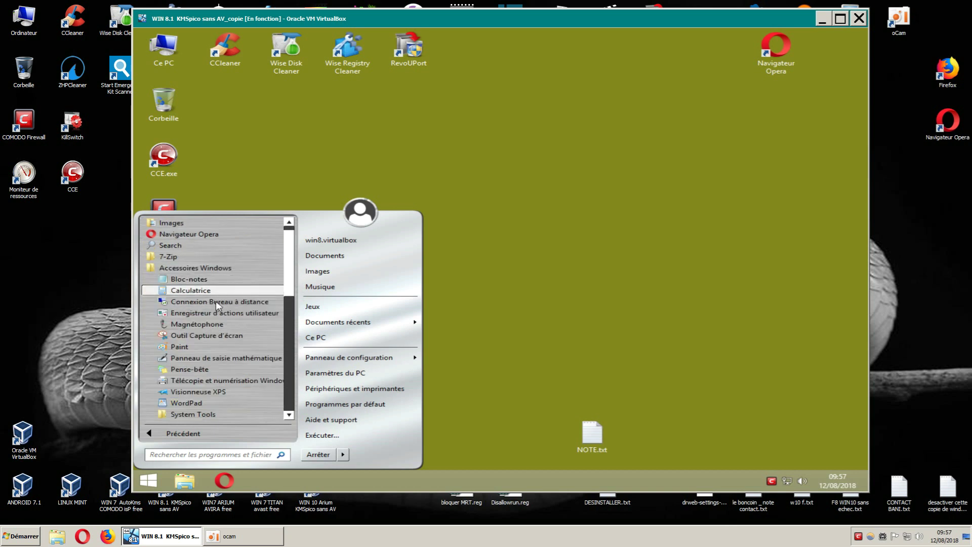
left_click_drag(293, 281, 296, 361)
left_click(200, 337)
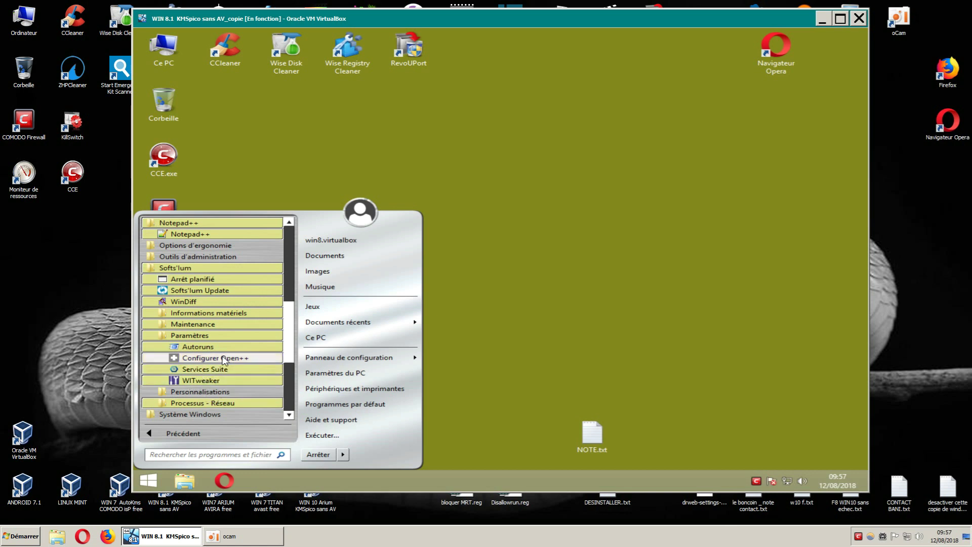
left_click(547, 268)
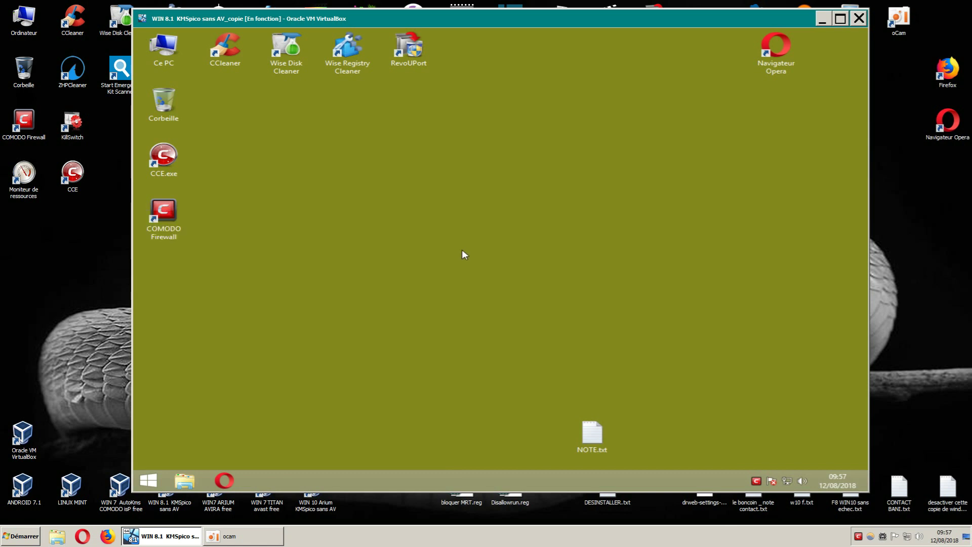
Step: Review the Open++ commands added to the virtual machine's desktop context menu
right_click(484, 178)
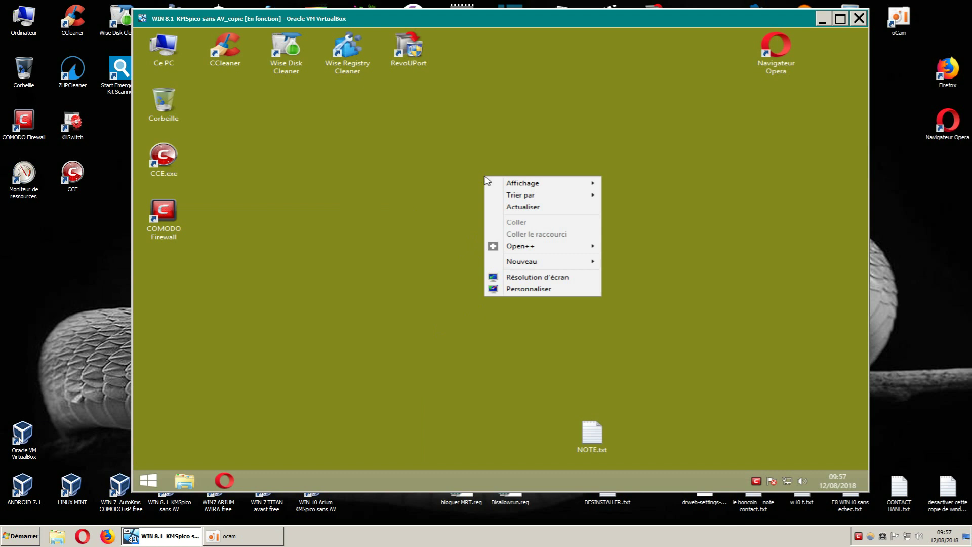
mouse_move(530, 249)
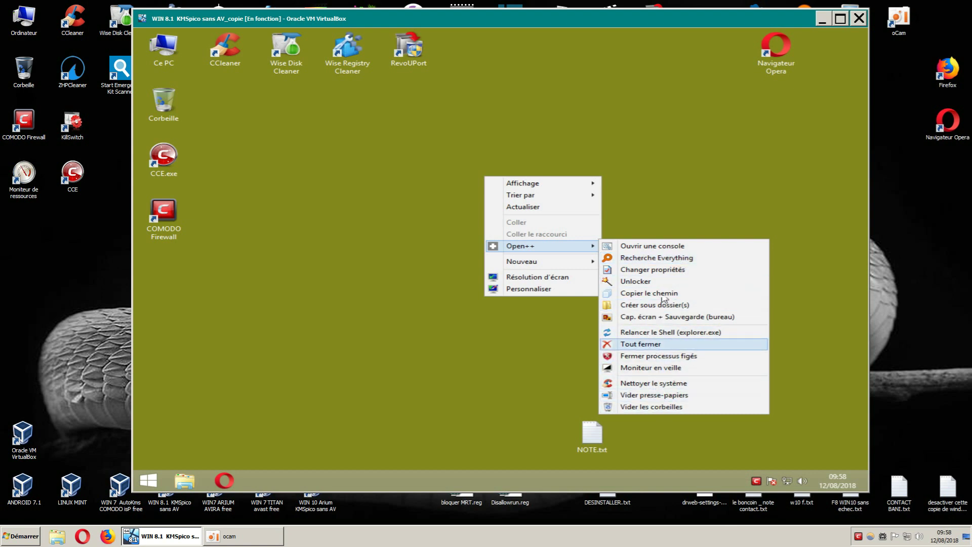
left_click(490, 152)
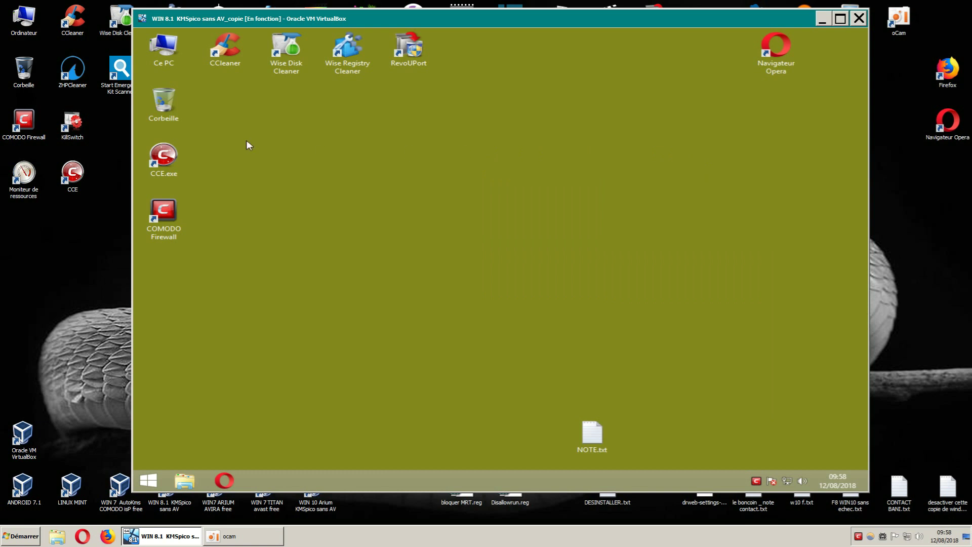
Step: Try to open Services Suite from the Ce PC context menu and dismiss the .NET Framework 3.5 installation request
right_click(164, 61)
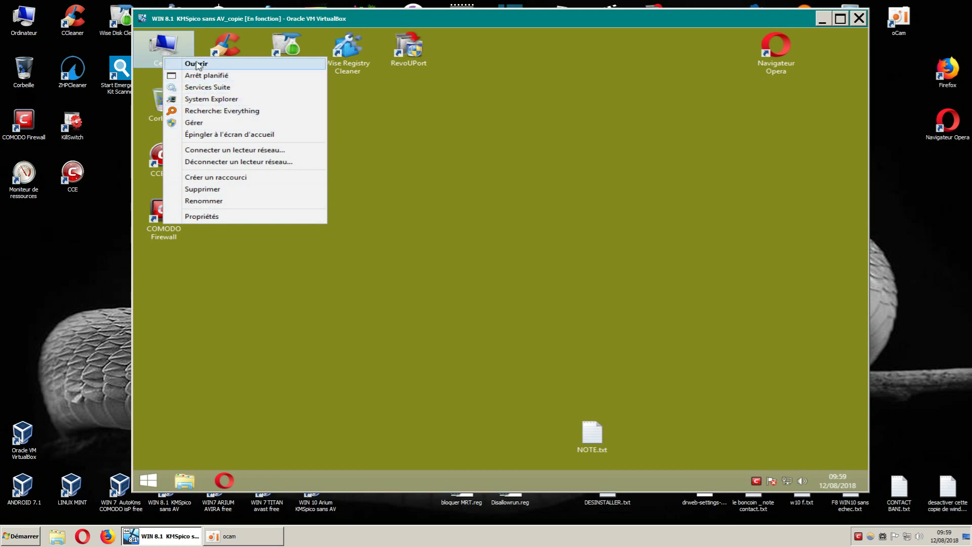
left_click(209, 90)
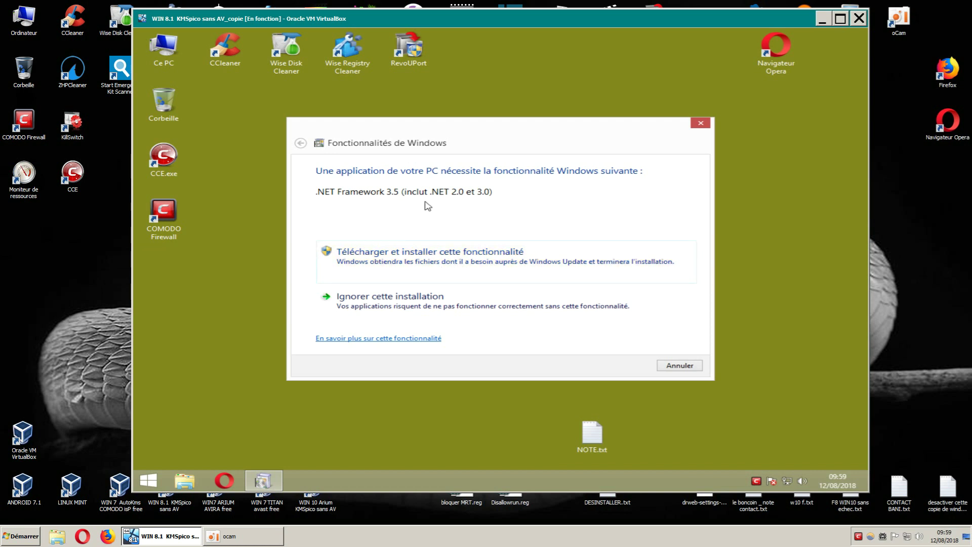
left_click(701, 124)
Step: Try to install .NET Framework 4.7 by running NetFramework.47-KB3186500-Web.exe as administrator from the Deployment_Ium_Kit folder in Téléchargements, and close the folder
key("super+e")
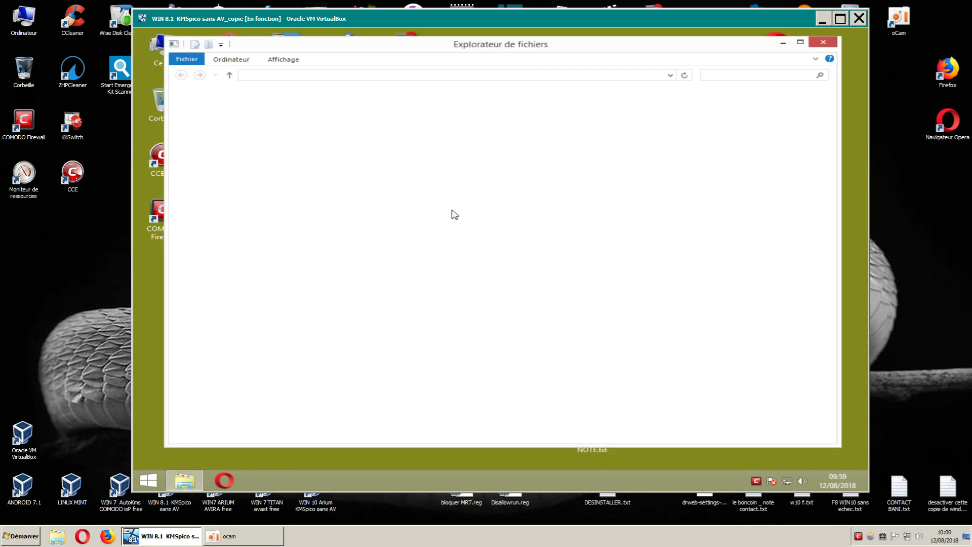
double_click(528, 151)
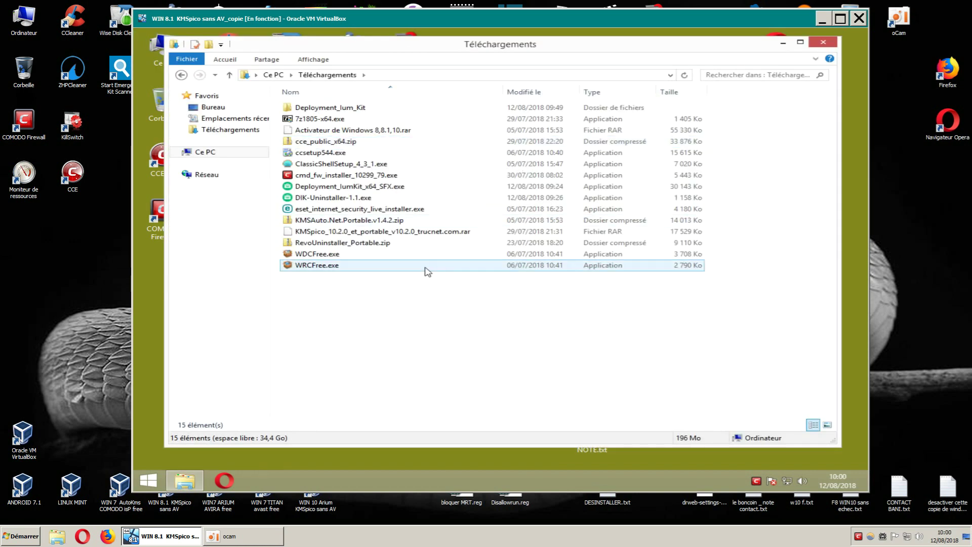
double_click(350, 108)
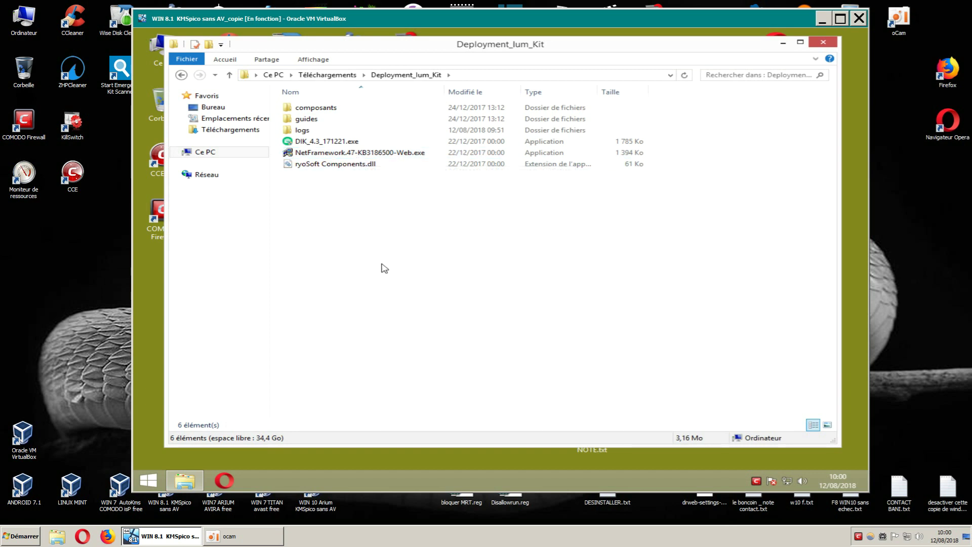
right_click(406, 152)
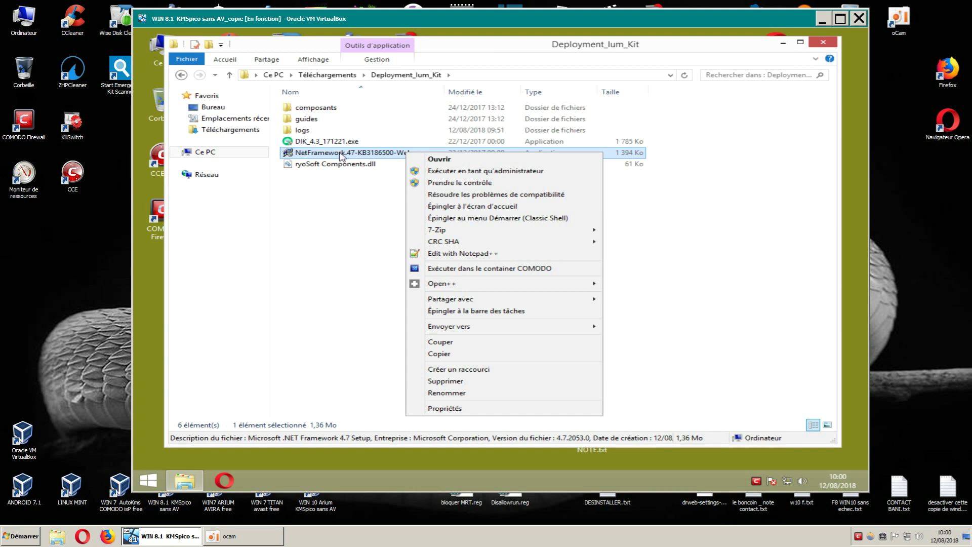
left_click(445, 171)
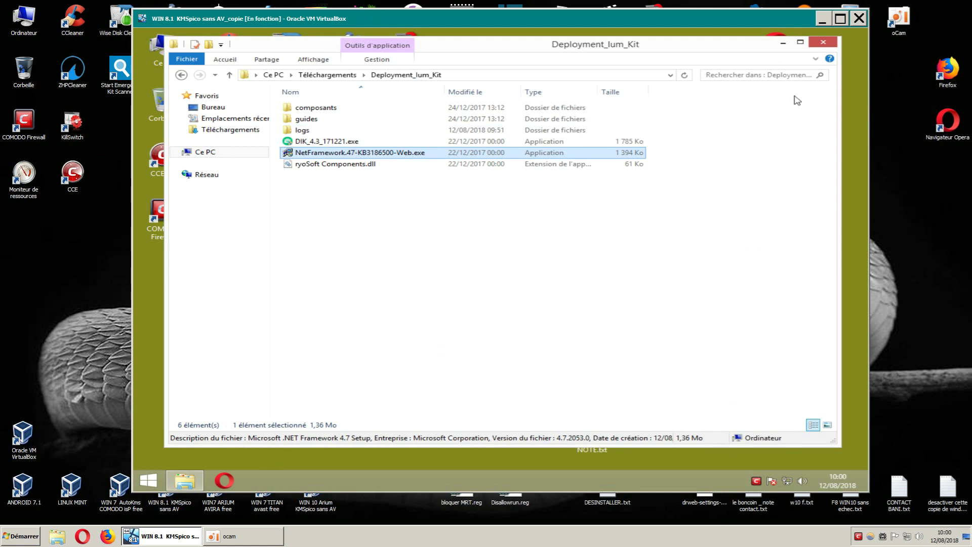
left_click(783, 42)
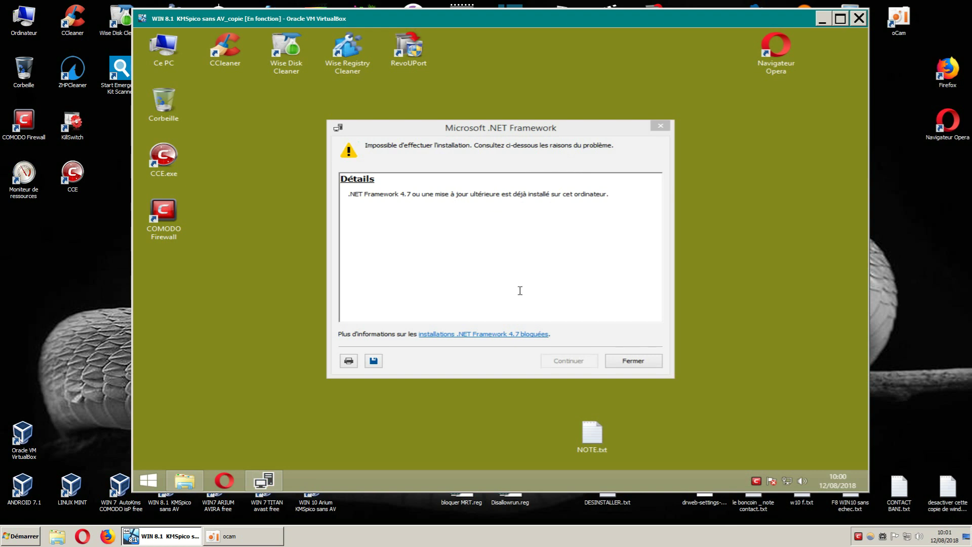
left_click(628, 362)
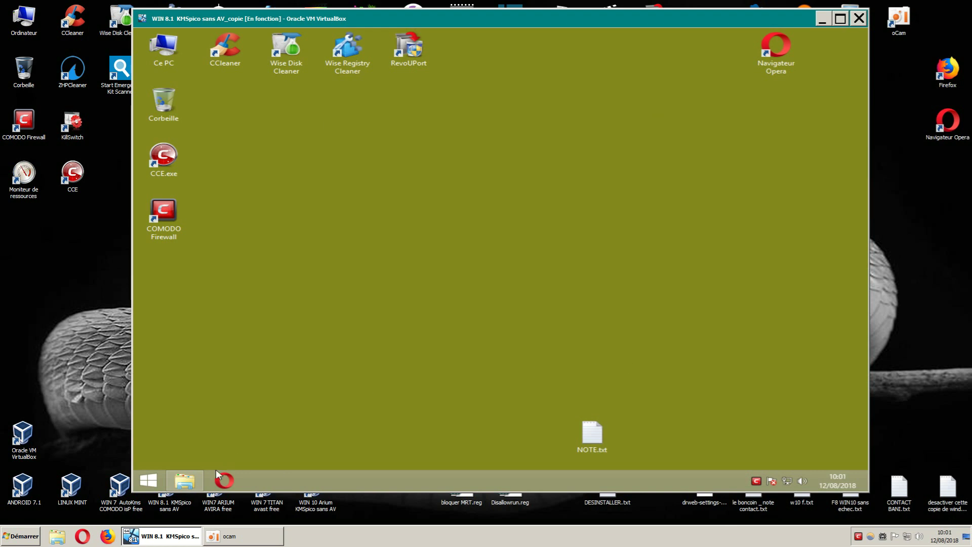
mouse_move(185, 480)
left_click(228, 439)
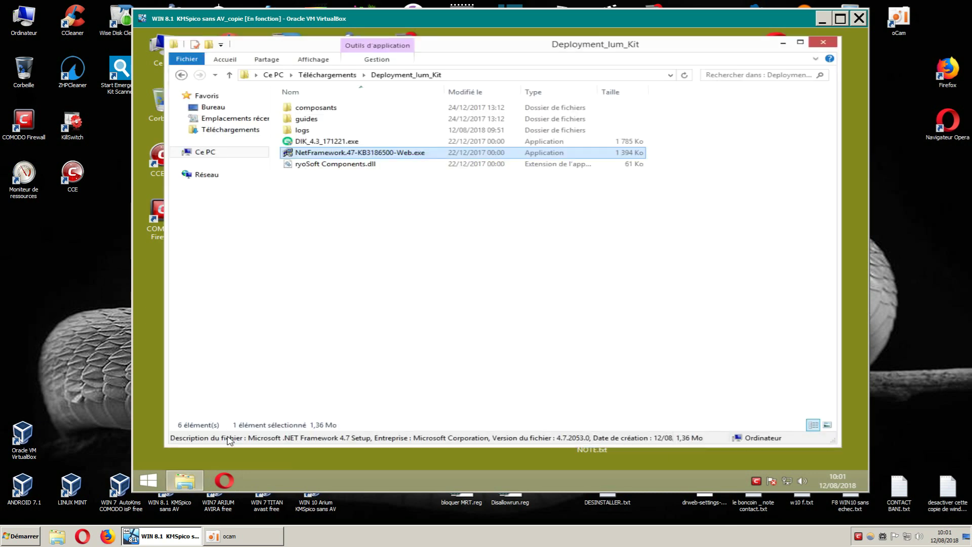
left_click(422, 285)
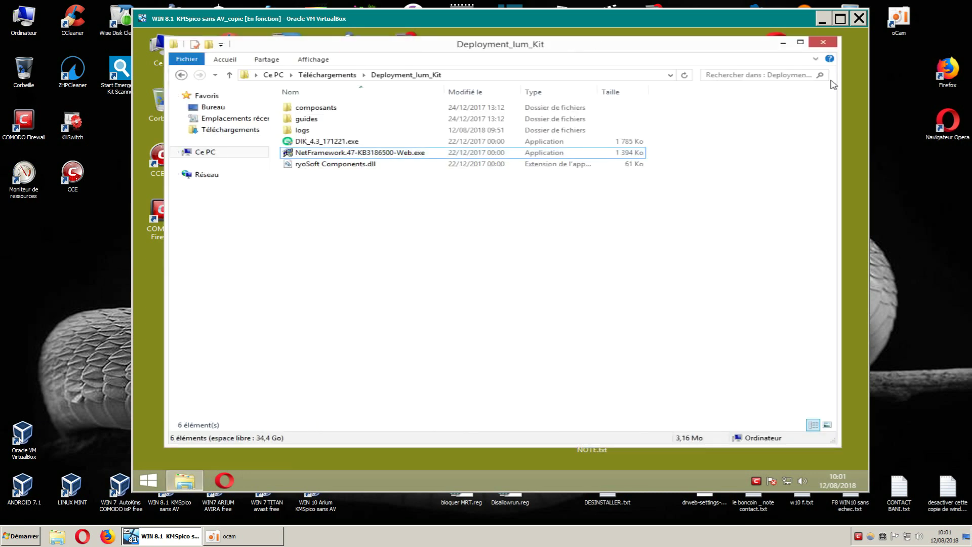
left_click(824, 43)
Step: Launch Services Suite from the Ce PC context menu, downloading and installing the required .NET Framework 3.5 feature, and launch it again
right_click(166, 55)
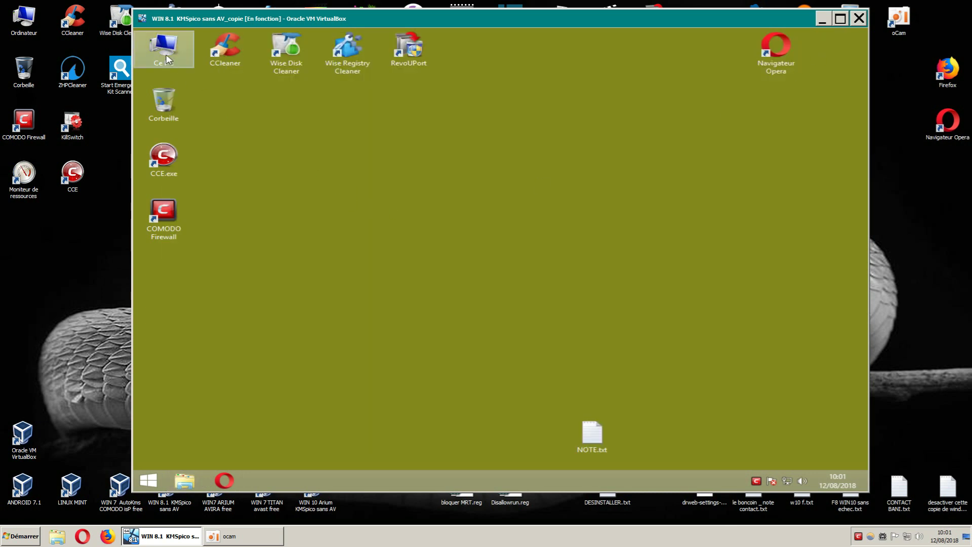
left_click(216, 89)
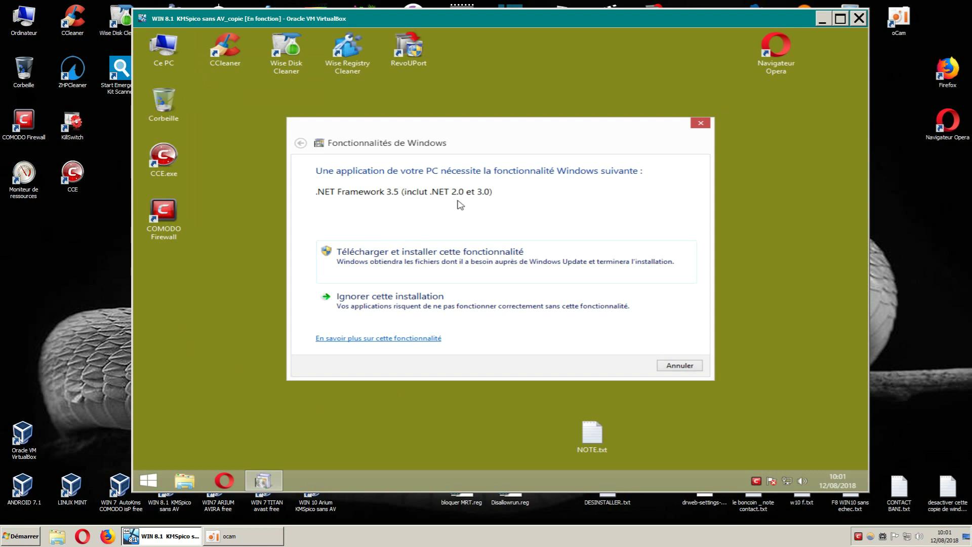
left_click(401, 258)
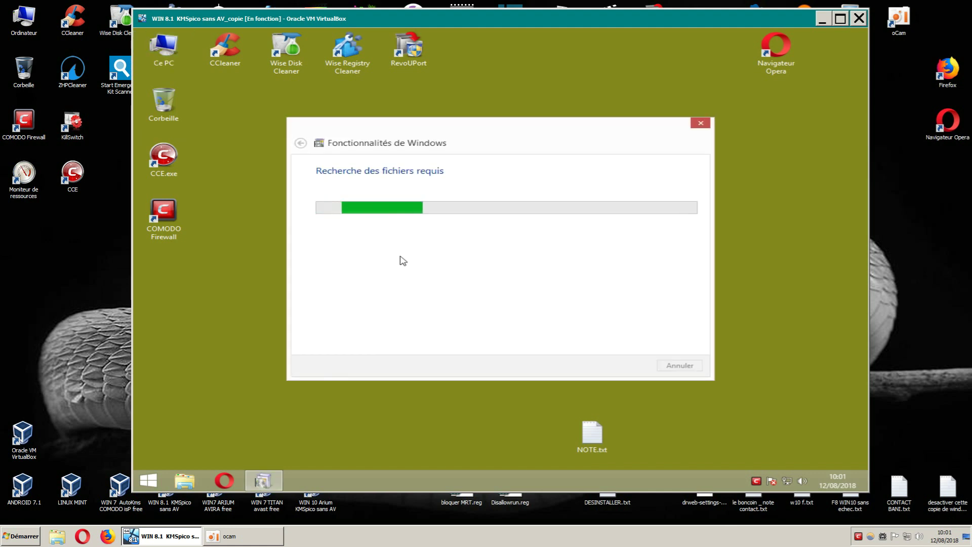
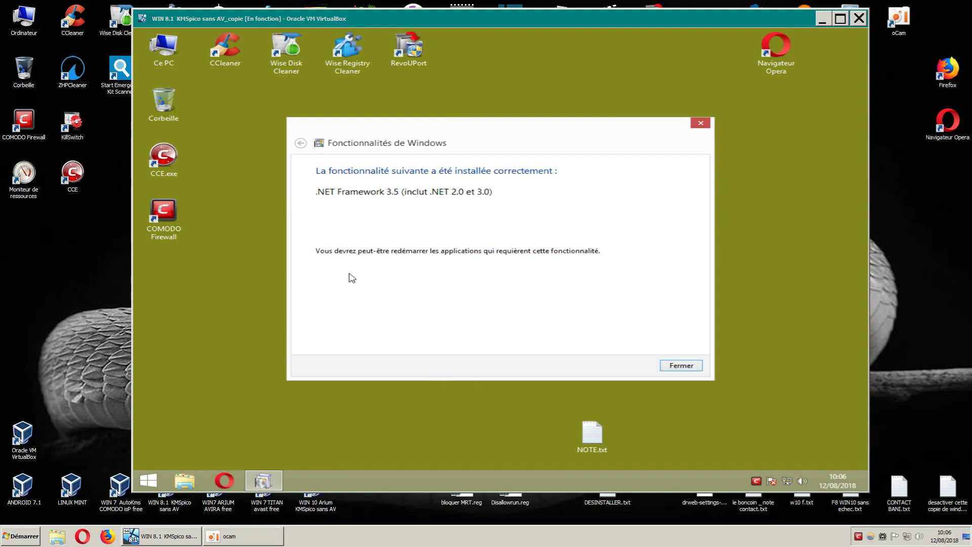
left_click(677, 366)
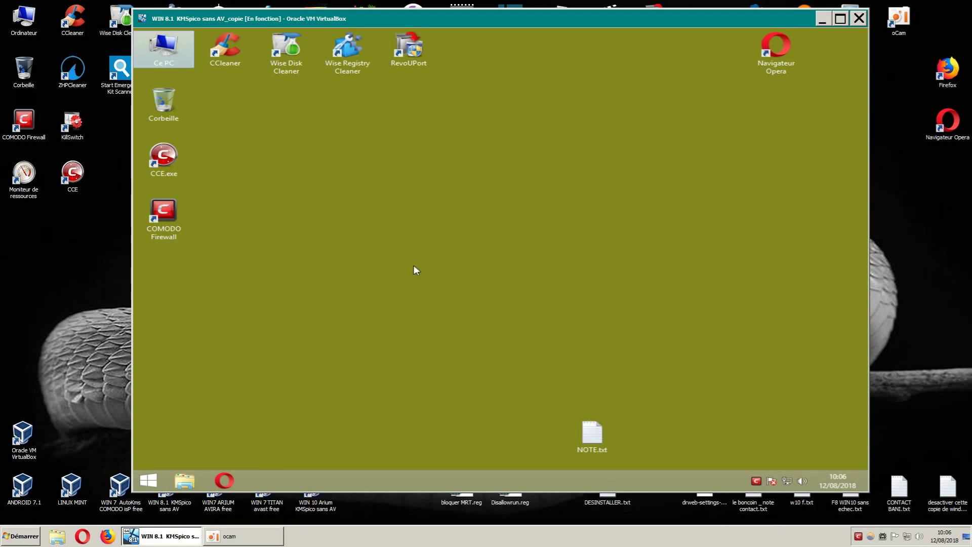
right_click(173, 65)
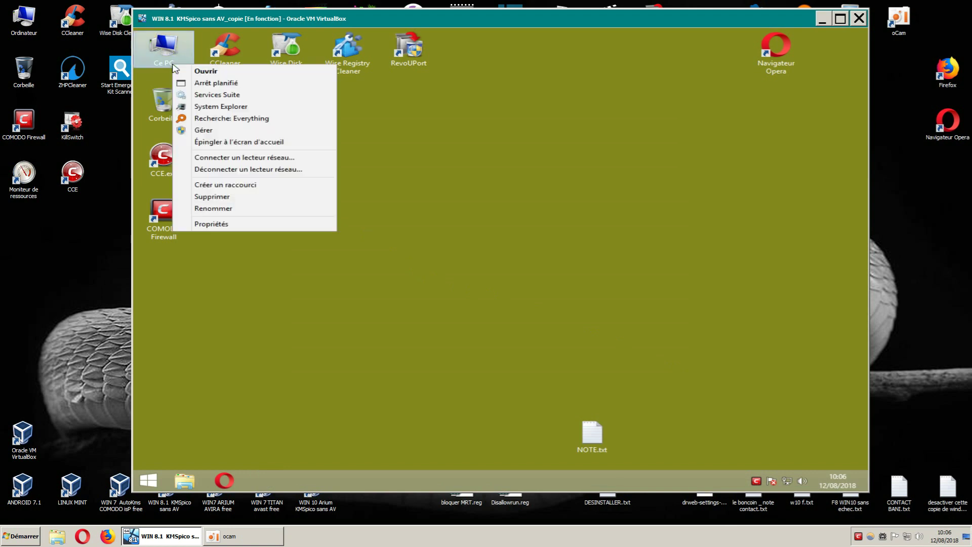
left_click(215, 95)
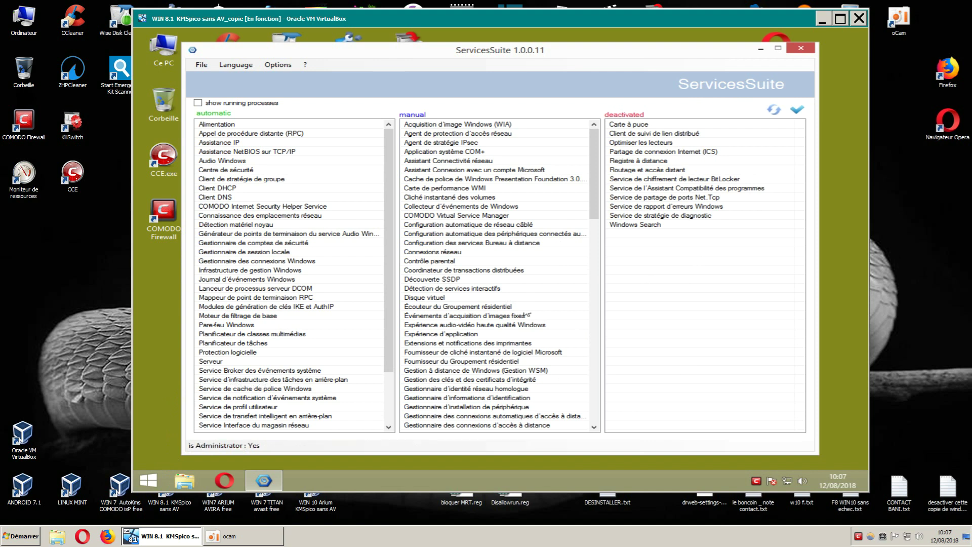
Step: Search for "service" to open the Windows Services console, enlarge its window, look through the services and close it
left_click(165, 473)
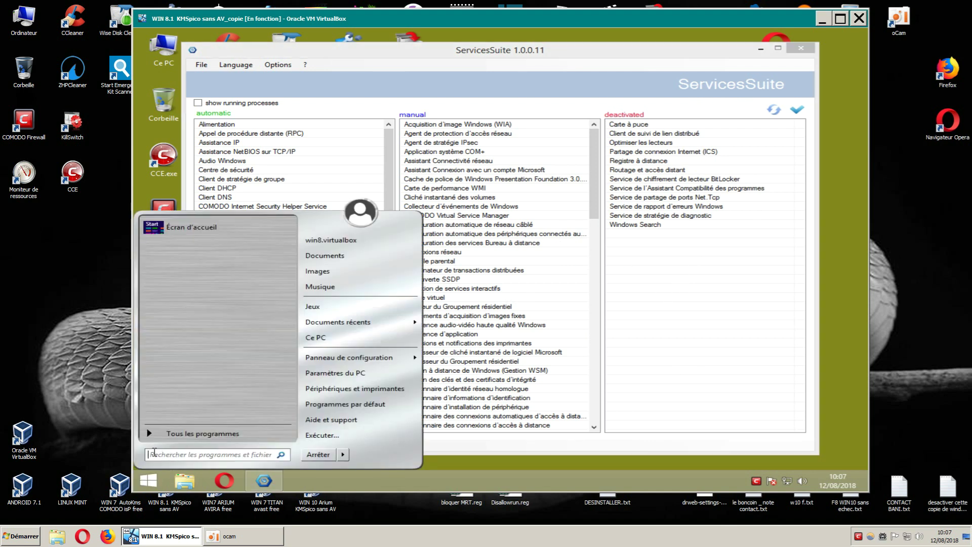
type("serv")
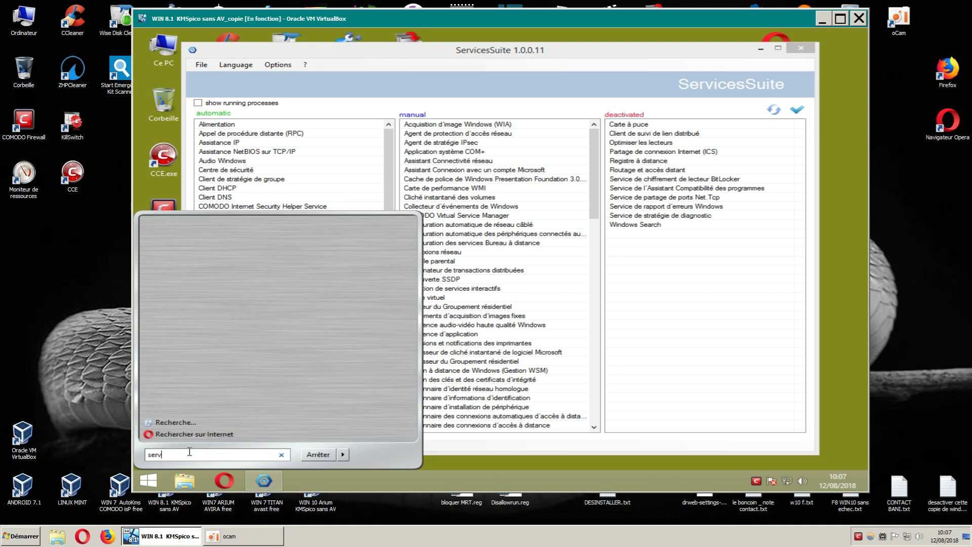
type("ice")
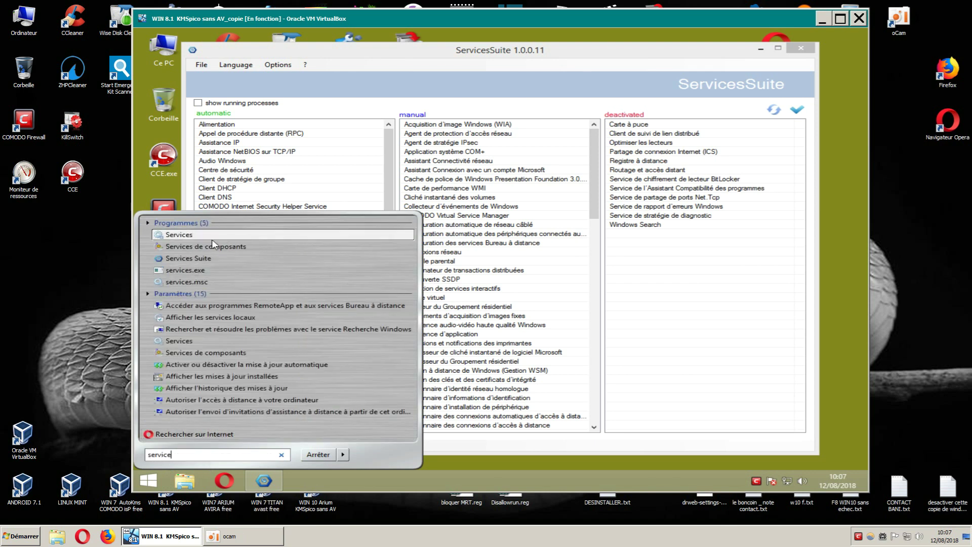
left_click(196, 236)
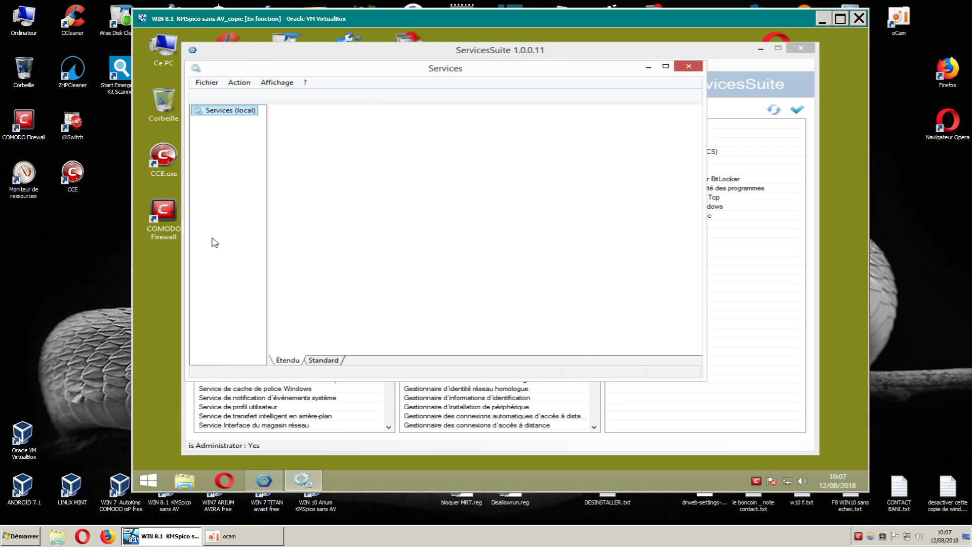
left_click(761, 50)
left_click_drag(568, 70, 555, 55)
left_click_drag(692, 364, 840, 465)
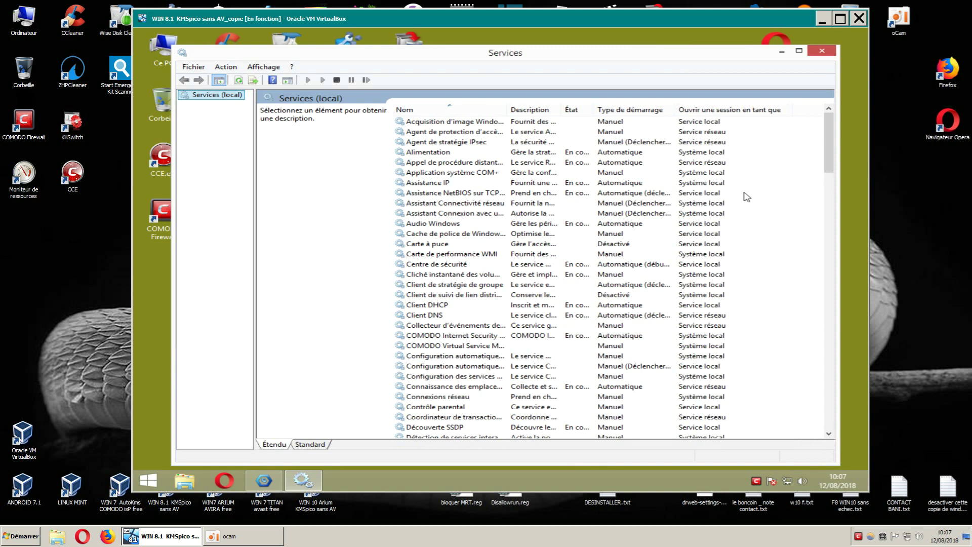
mouse_move(828, 161)
left_mouse_down()
mouse_move(828, 203)
mouse_move(828, 161)
left_mouse_up()
mouse_move(828, 175)
left_mouse_down()
mouse_move(828, 259)
mouse_move(825, 157)
left_mouse_up()
left_click(822, 50)
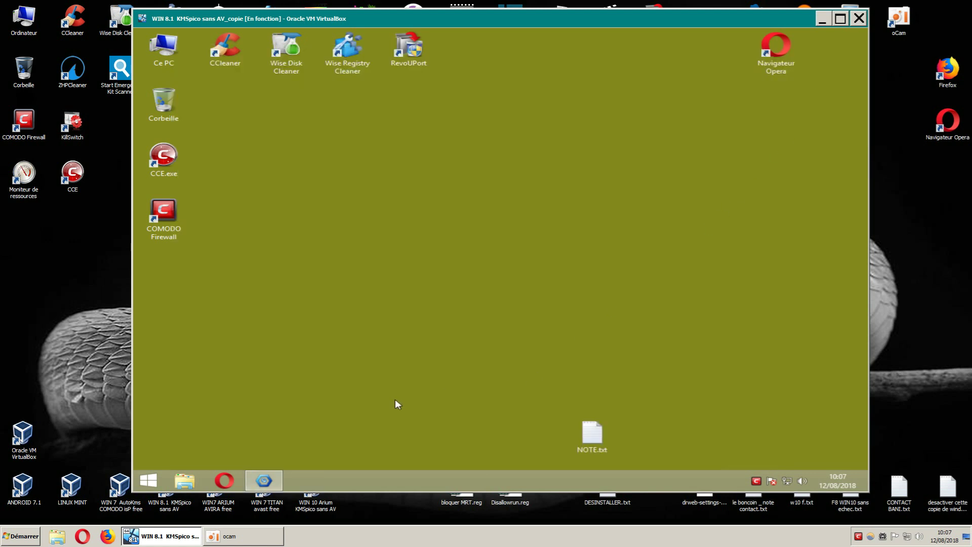
Step: Return to ServicesSuite, enable showing running processes and look through the automatic services list from start to end
left_click(264, 480)
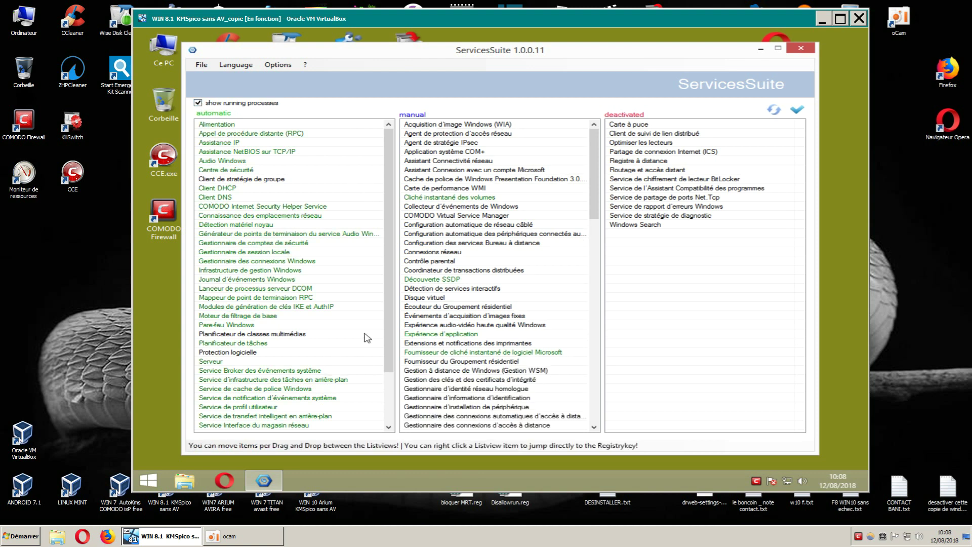
left_click_drag(389, 367, 396, 411)
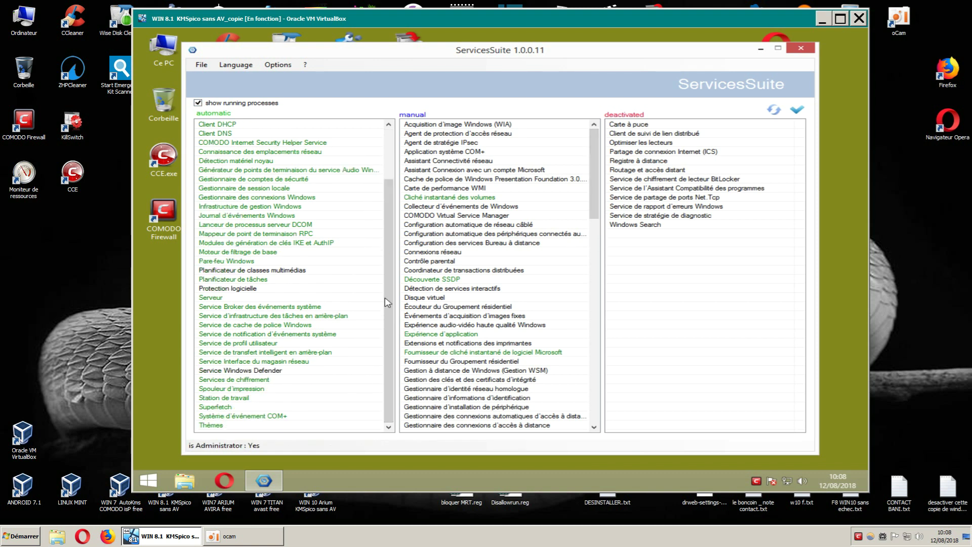
left_click_drag(393, 297, 330, 198)
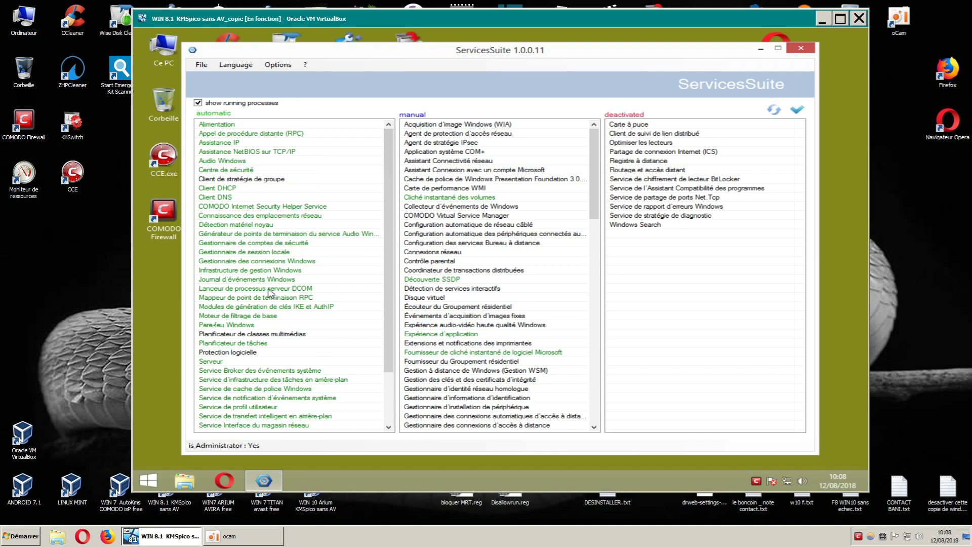
Step: Check the start and stop options for the Journal d'événements Windows service in the automatic list, and close ServicesSuite
right_click(263, 280)
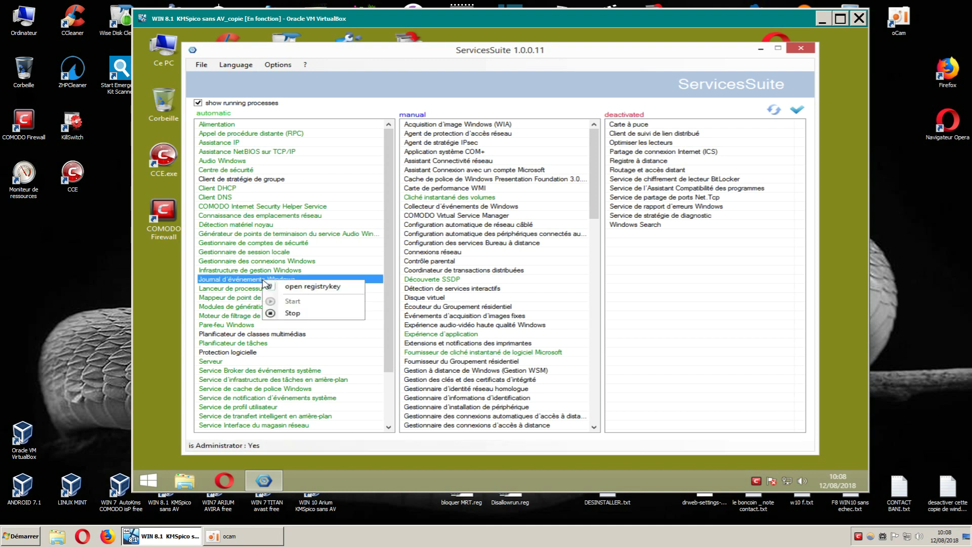
left_click(289, 313)
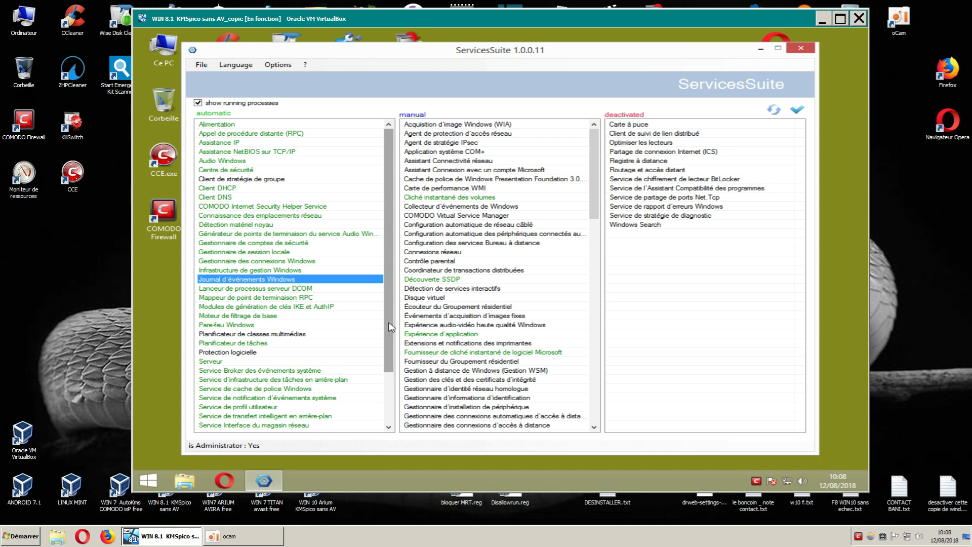
scroll(390, 327, "down", 3)
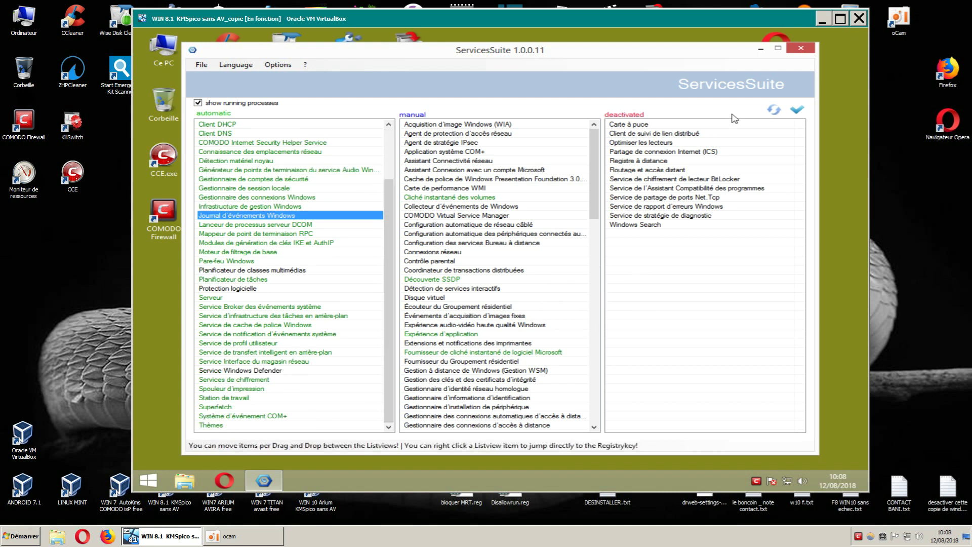
left_click(801, 48)
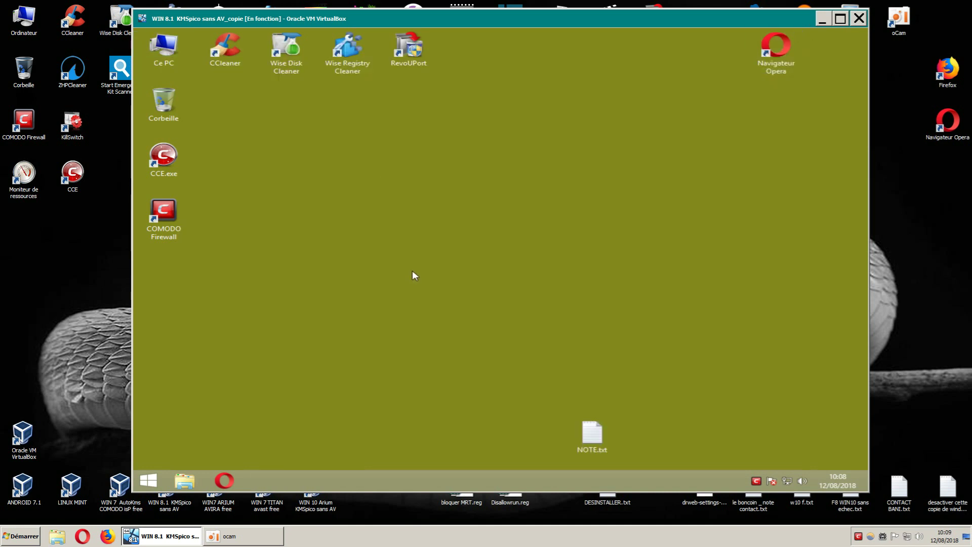
Step: Look through the Open++ entries in the virtual machine's desktop context menu, launch Unlocker from them and close it
right_click(372, 230)
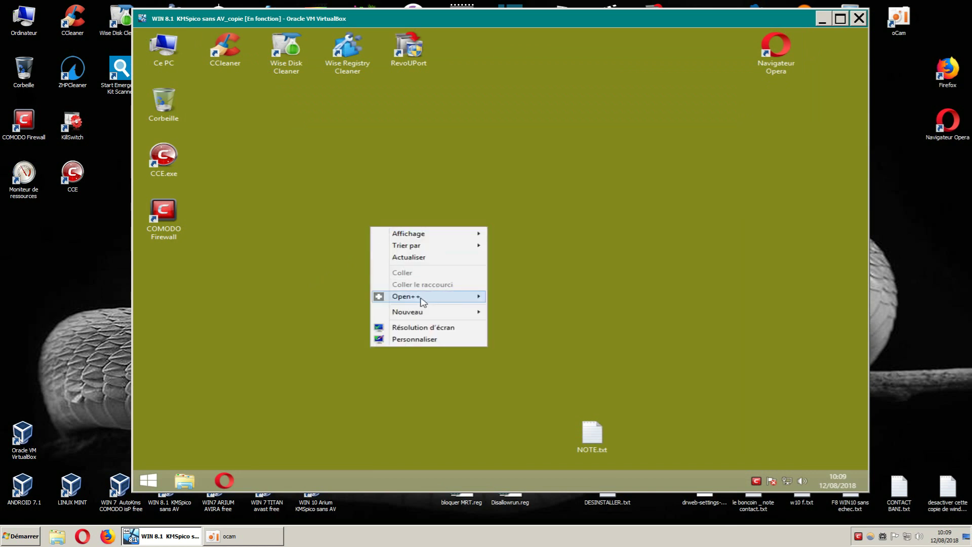
mouse_move(426, 298)
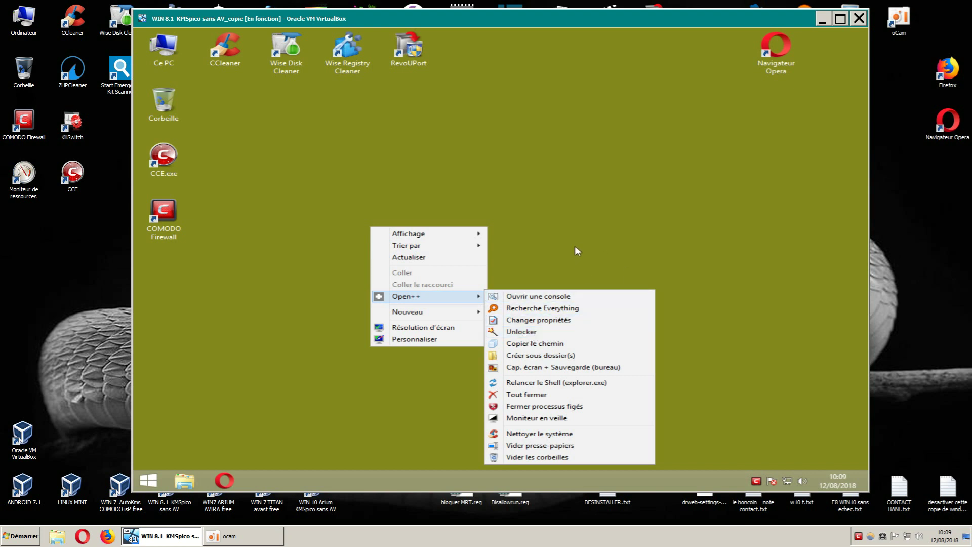
left_click(530, 332)
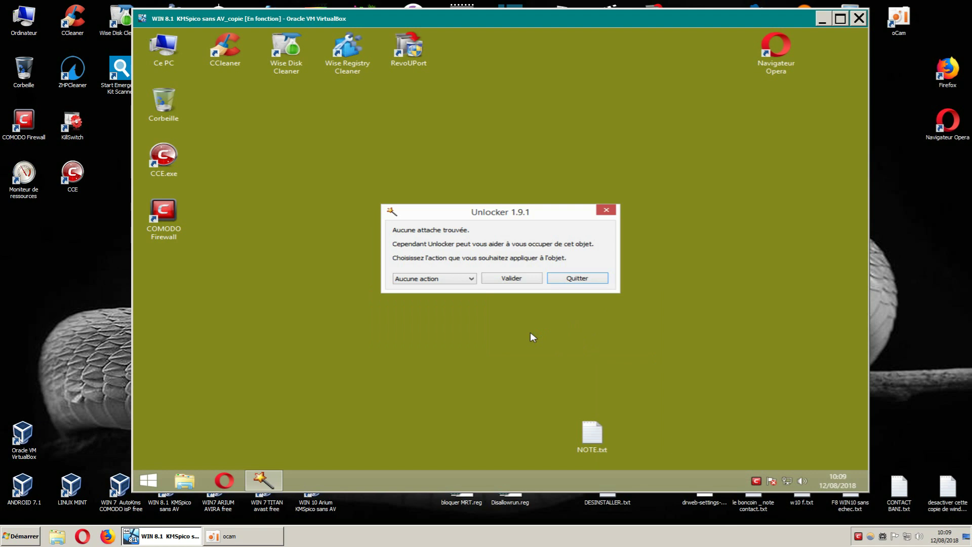
left_click(607, 210)
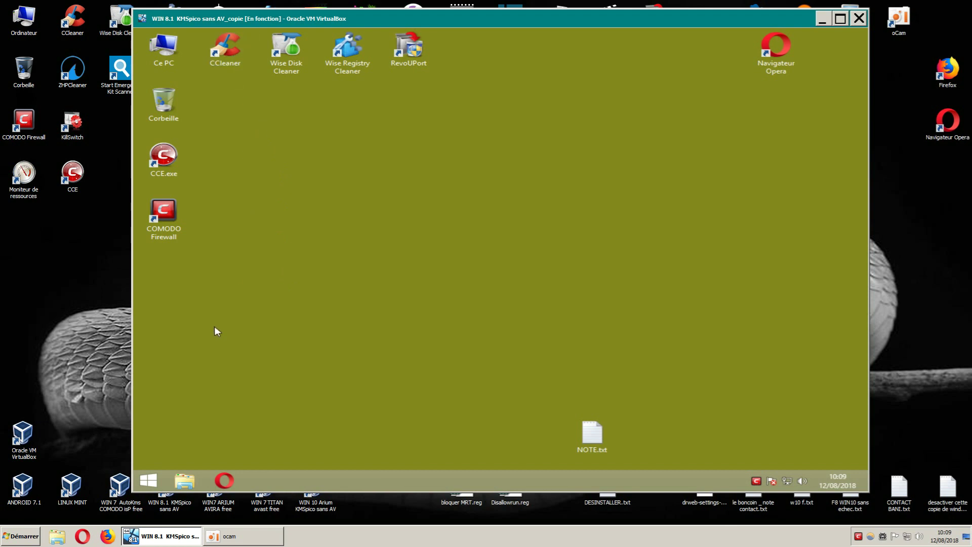
Step: Open Programmes et fonctionnalités from the Panneau de configuration, review the installed programs and close the window
left_click(152, 480)
mouse_move(390, 363)
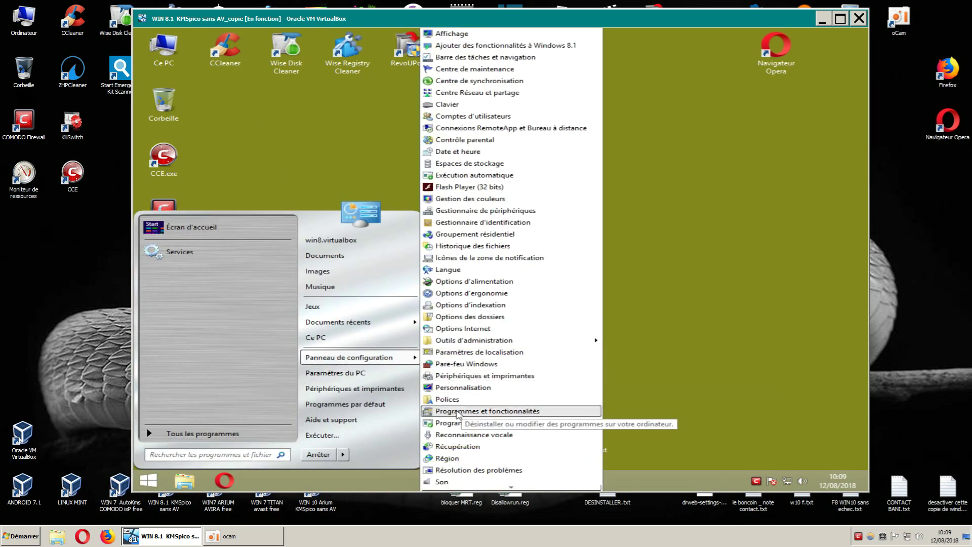
left_click(486, 410)
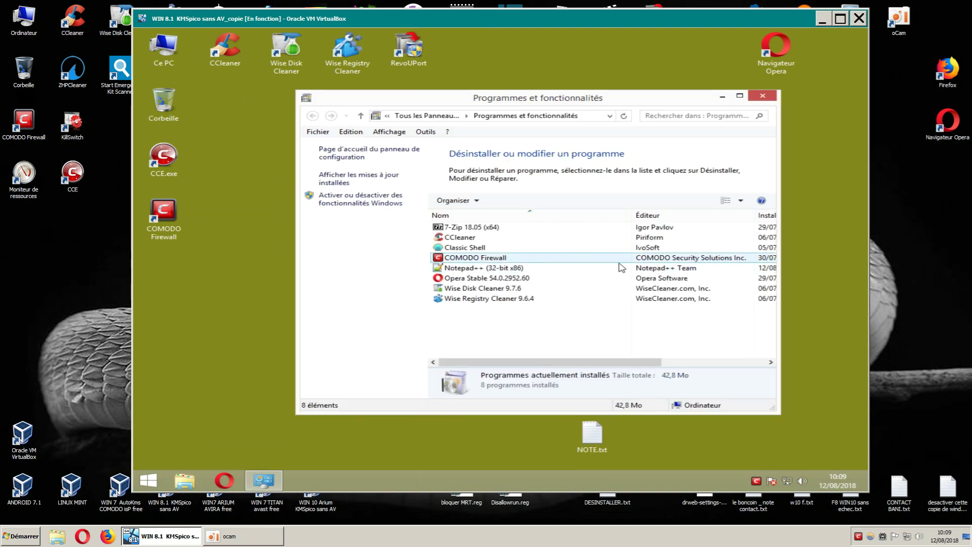
left_click(765, 97)
Step: Review the contents of the Softs'Ium folder among all programs and the entries in the Ce PC context menu, and dismiss both
left_click(148, 480)
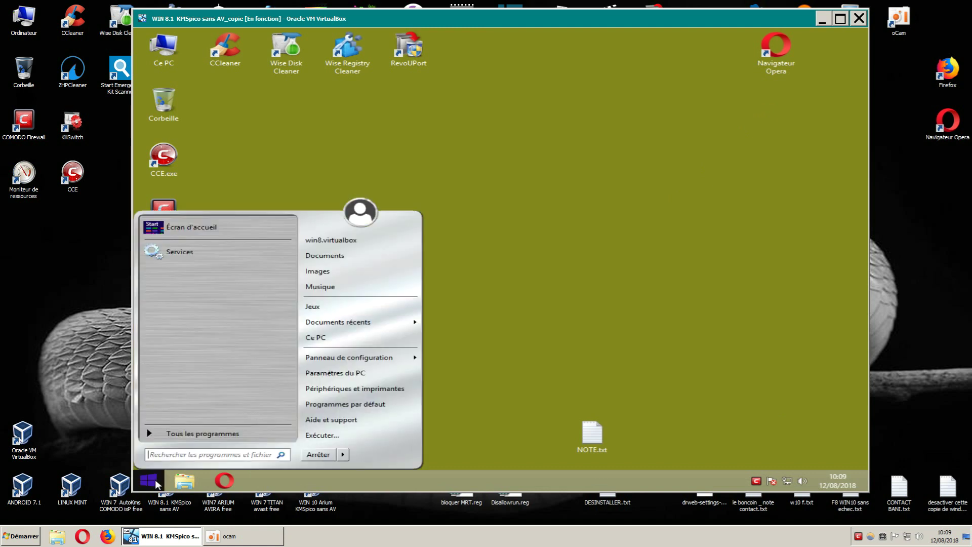
left_click(198, 439)
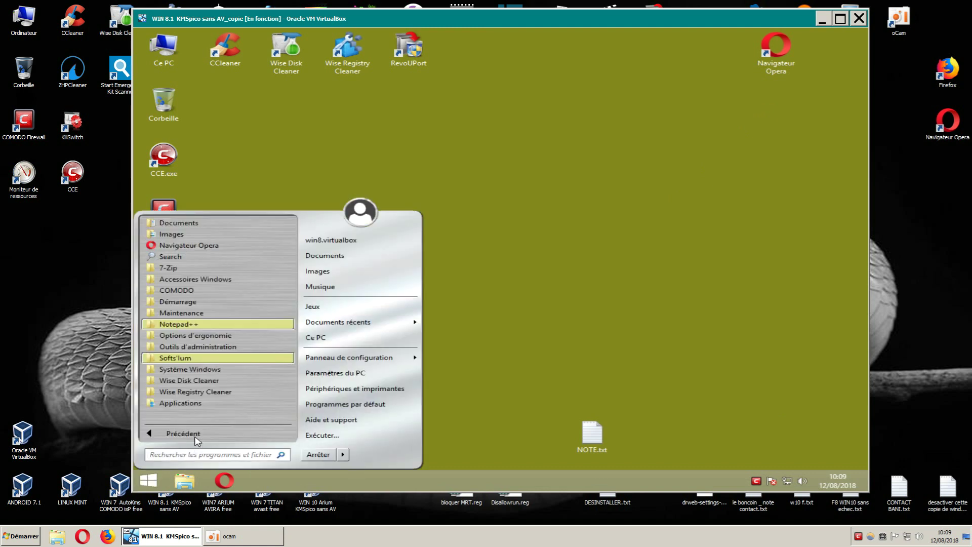
left_click(183, 358)
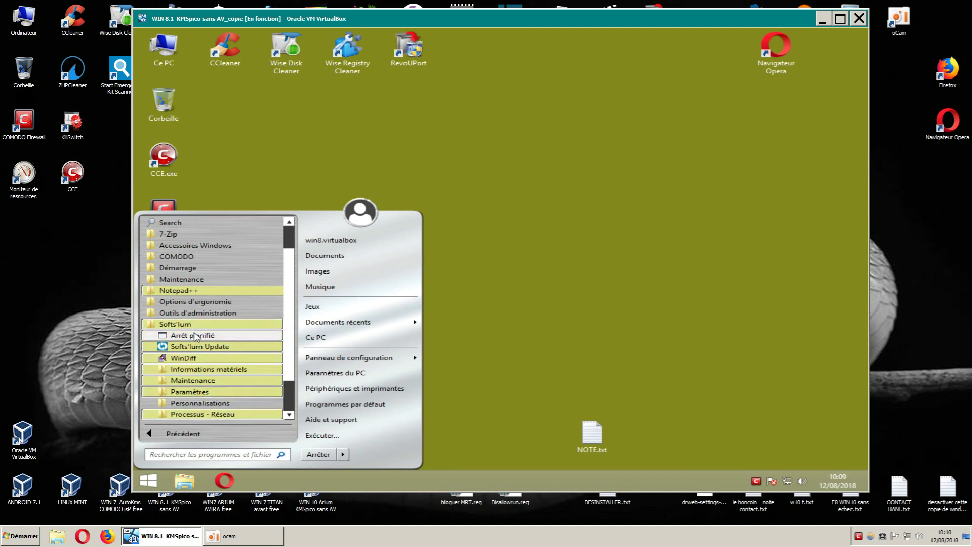
left_click(533, 282)
right_click(168, 56)
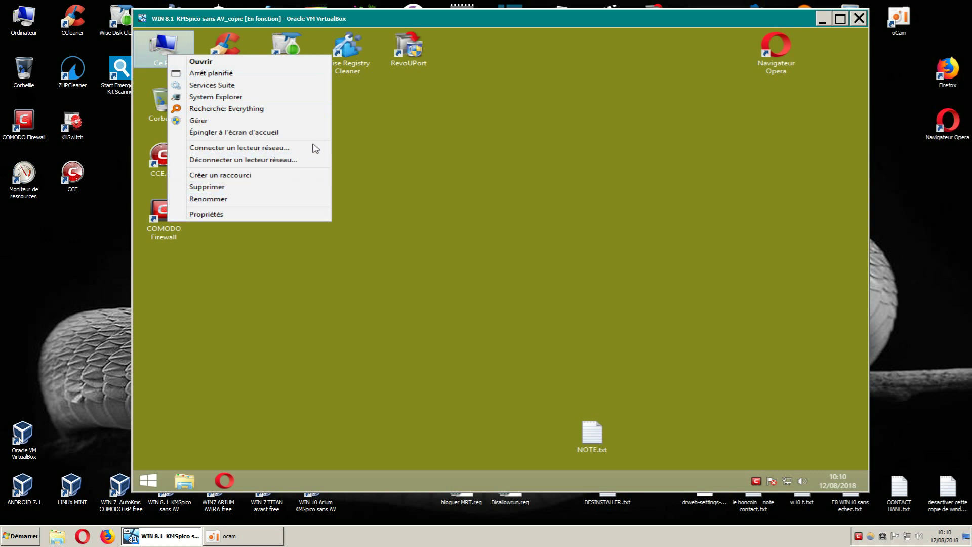
left_click(603, 172)
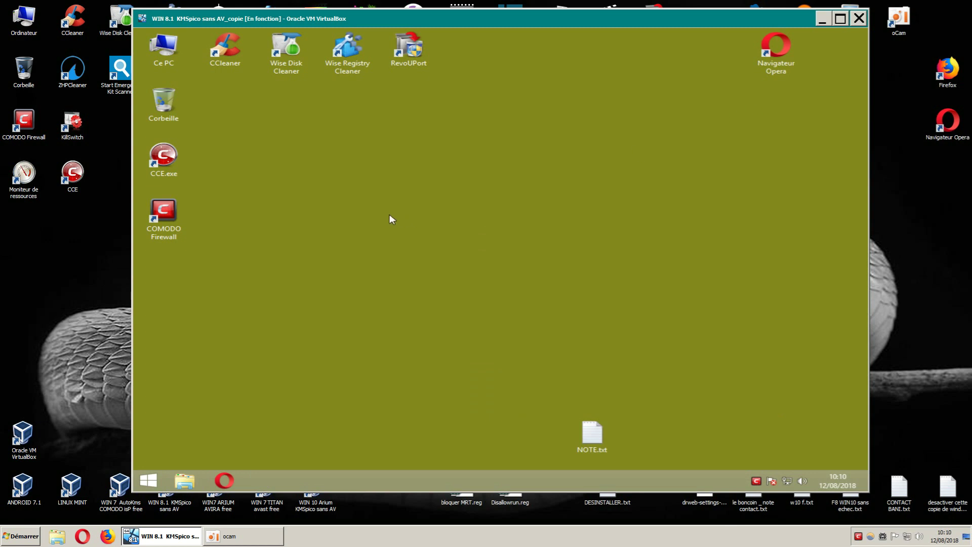